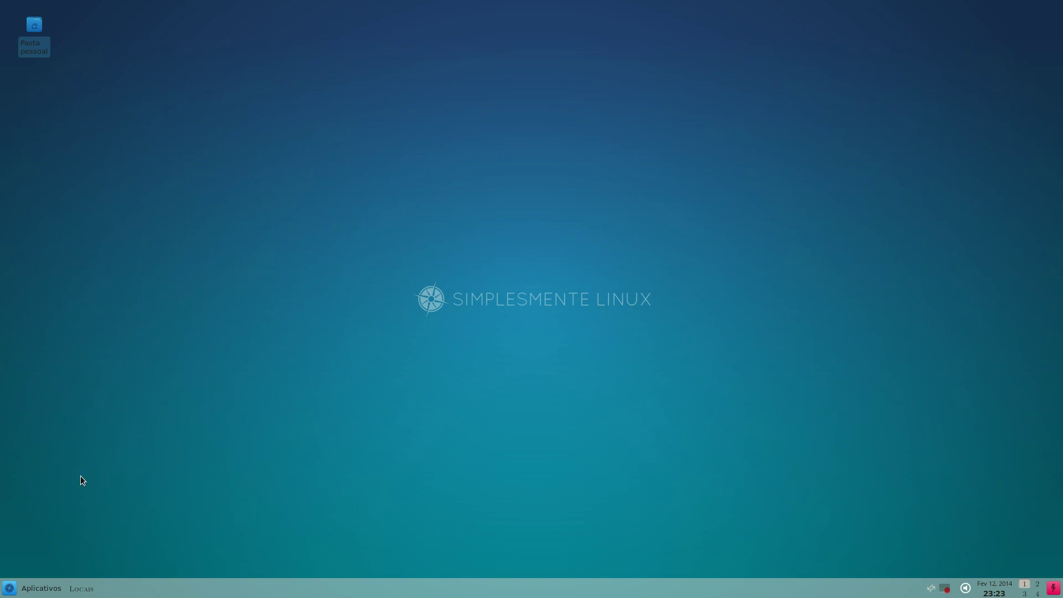
Step: Change the Whisker Menu panel button's title to "Menu" in its properties
left_click(15, 596)
left_click(362, 447)
right_click(44, 588)
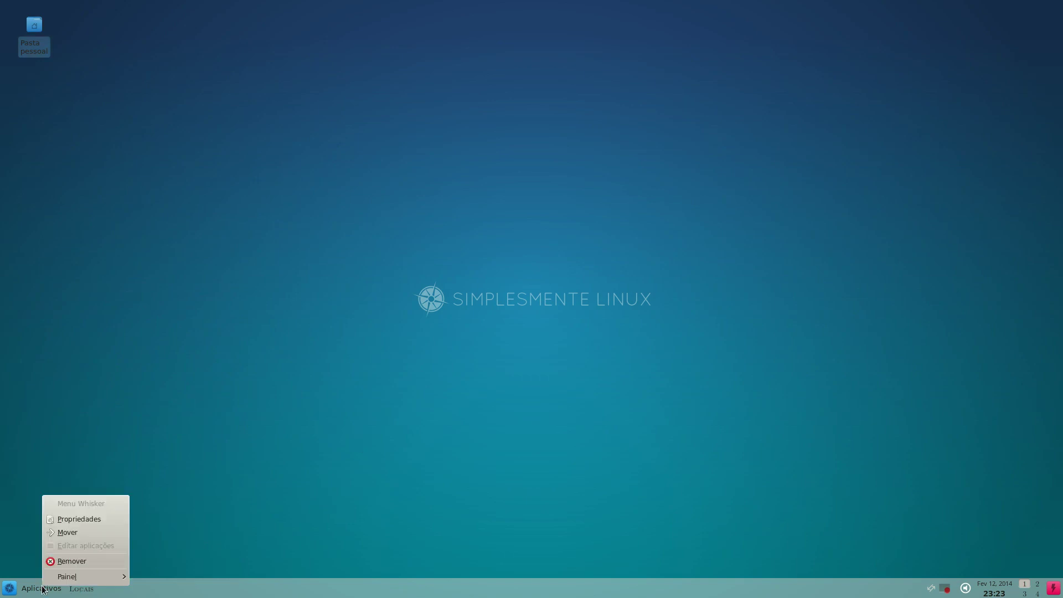
left_click(82, 518)
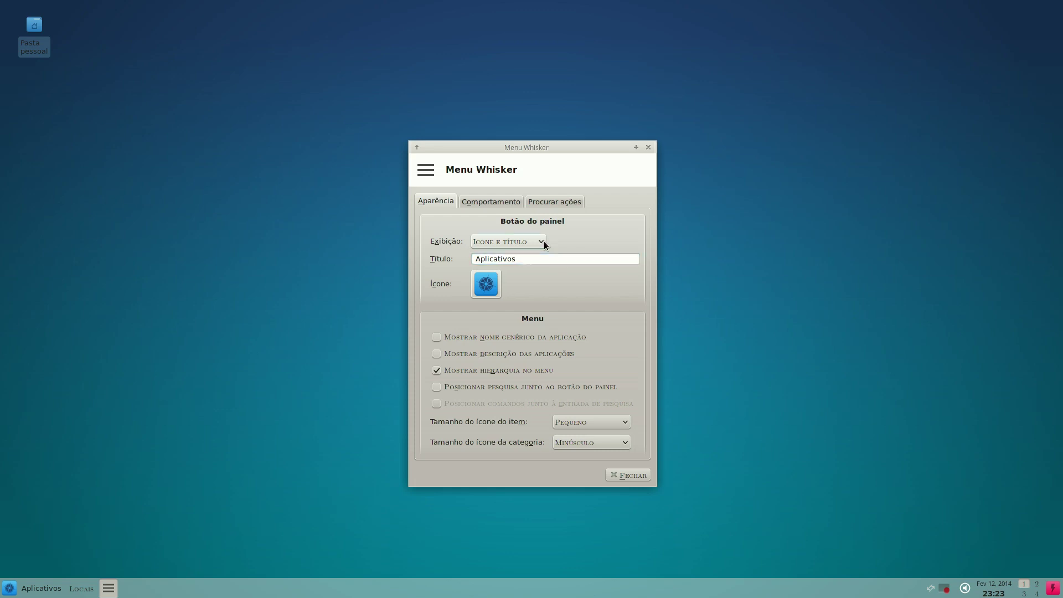
left_click(545, 259)
key("BackSpace")
key("BackSpace")
key("BackSpace")
key("BackSpace")
key("BackSpace")
key("BackSpace")
key("BackSpace")
key("BackSpace")
key("BackSpace")
key("BackSpace")
key("BackSpace")
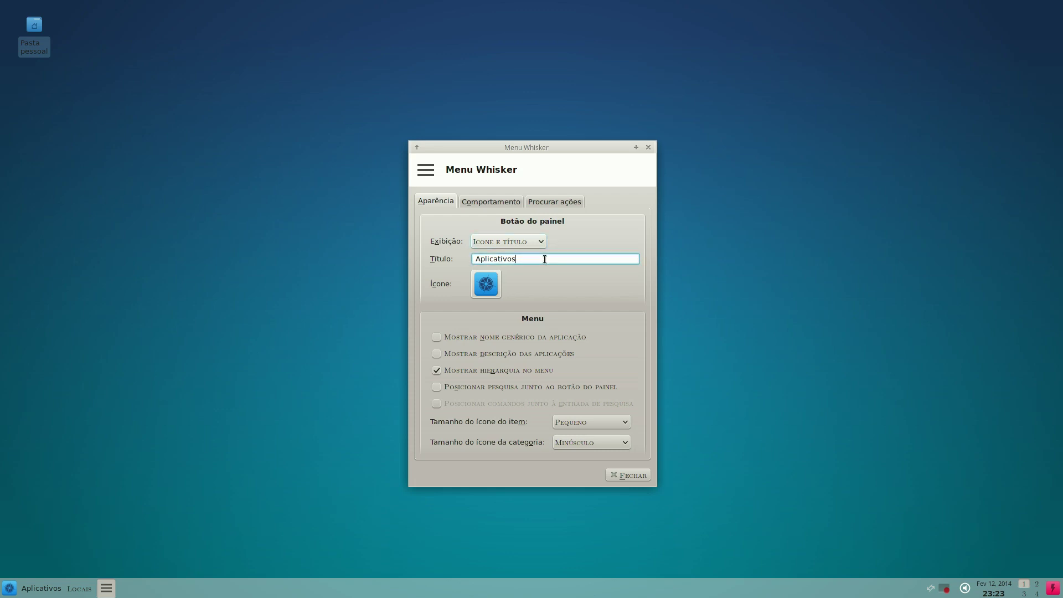
type("M")
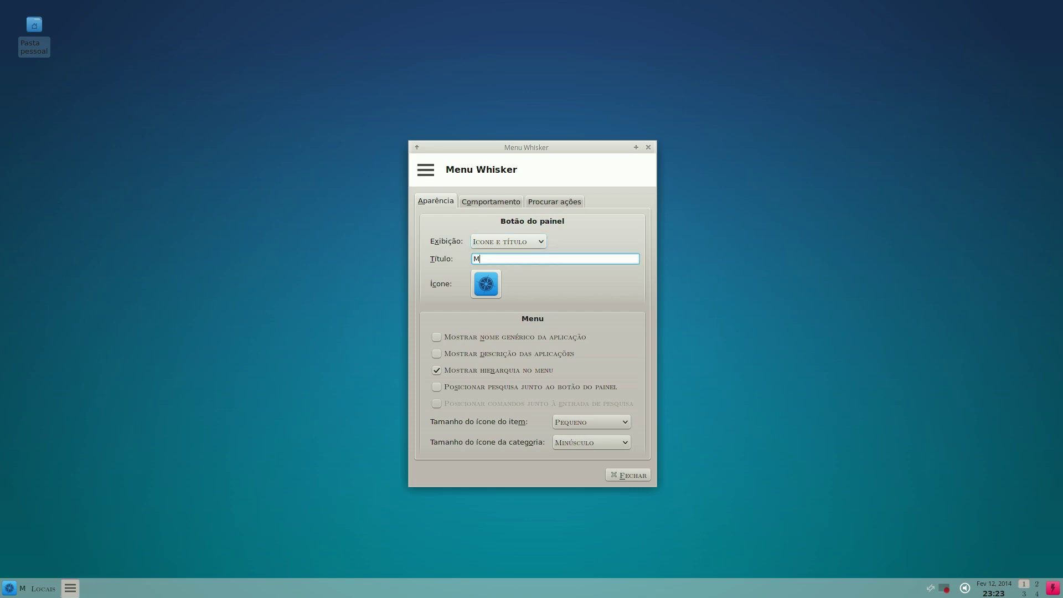
type("enu")
left_click(643, 480)
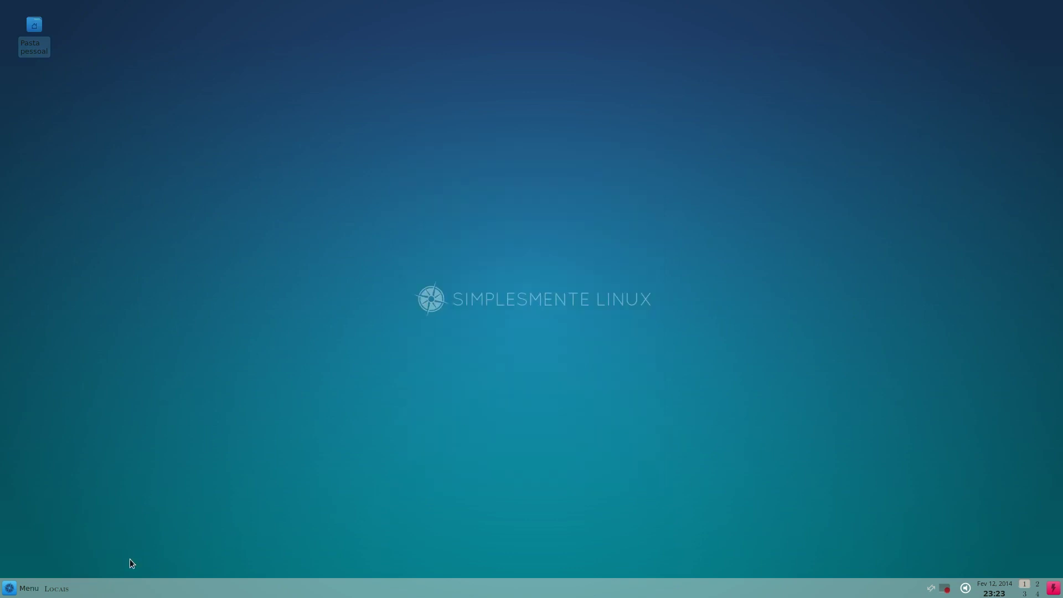
Step: Replace the button text of the Locais panel plugin with "Locais" and close its properties
right_click(59, 590)
left_click(75, 531)
left_click_drag(534, 258, 495, 258)
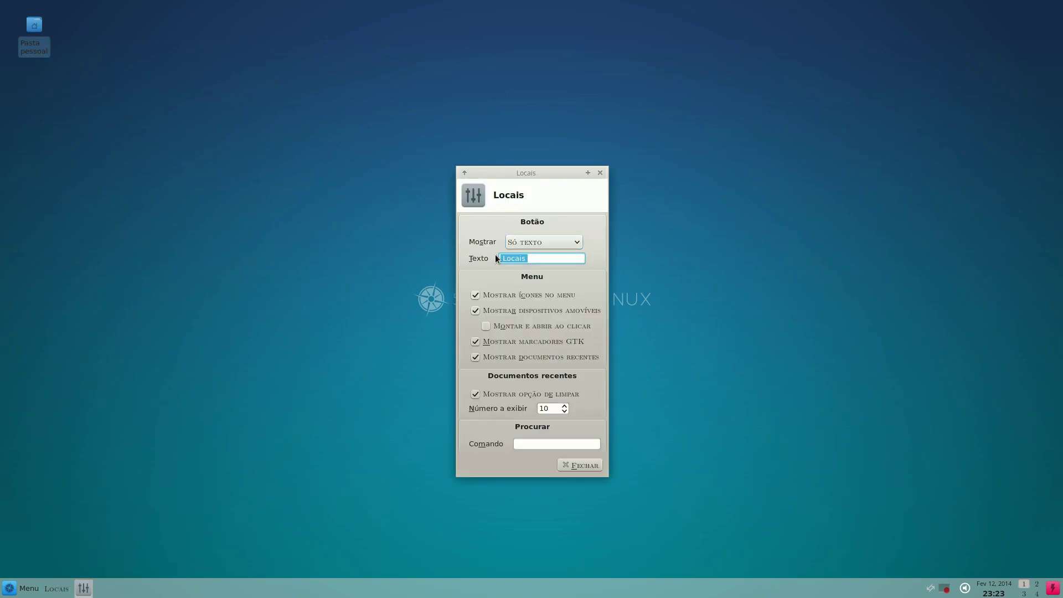
type("Locais")
left_click(596, 463)
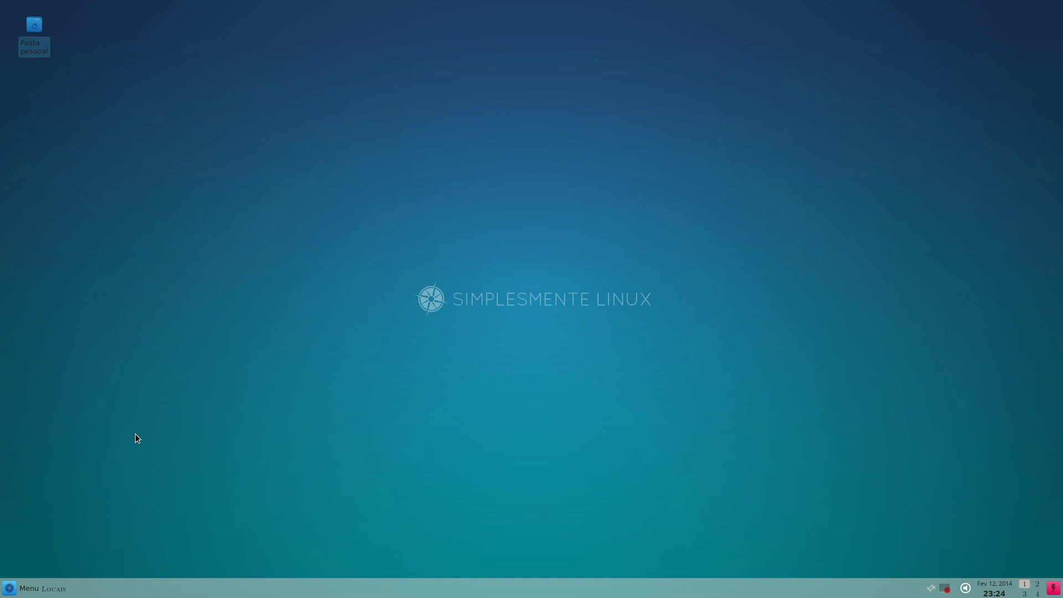
Step: Launch Firefox, restore the previous session with the Conky Manager article, and close the browser again
left_click(24, 592)
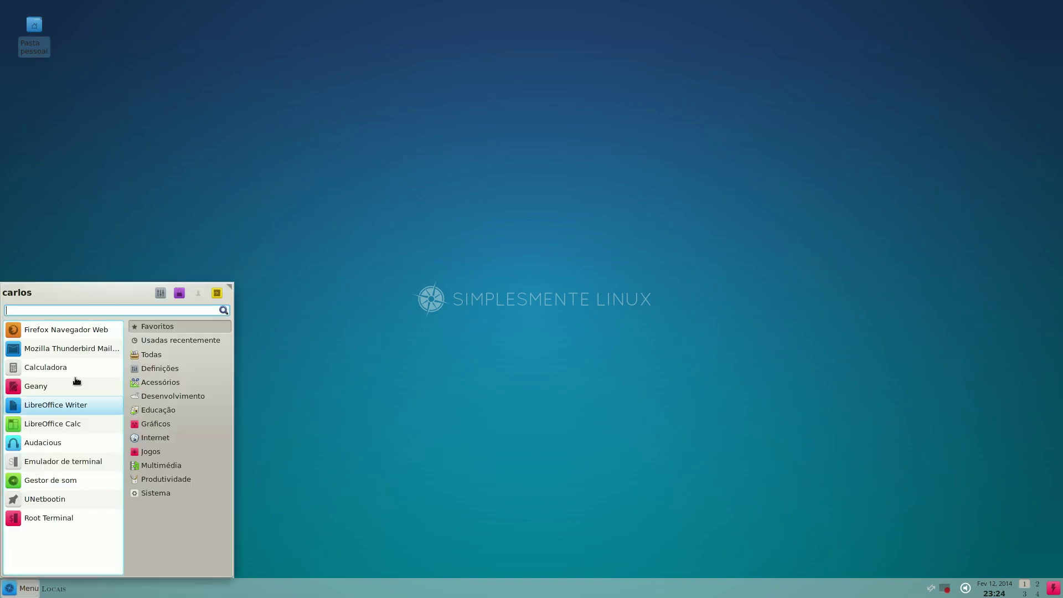
left_click(73, 329)
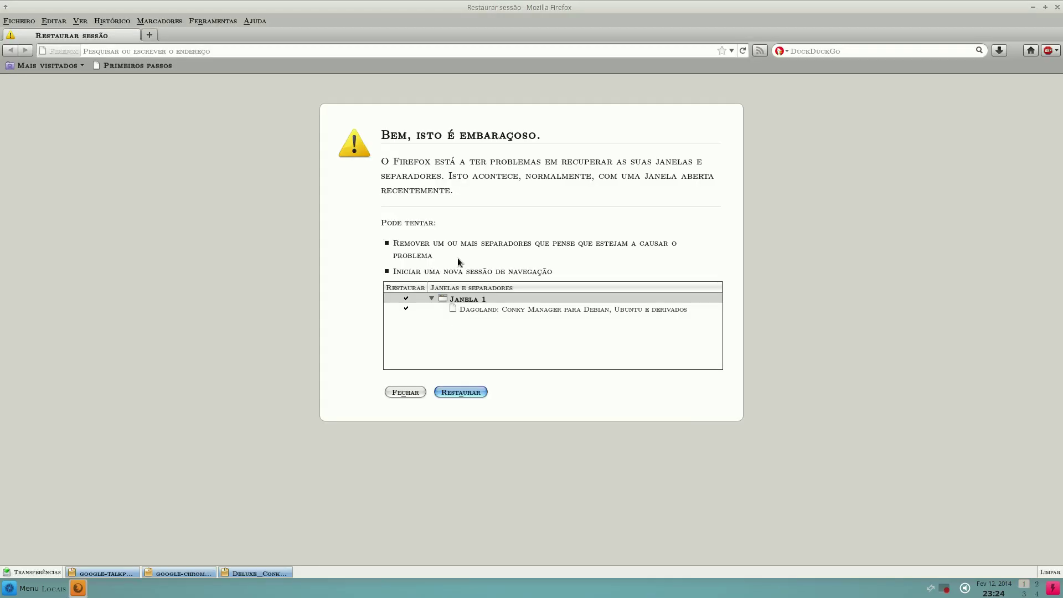
left_click(463, 393)
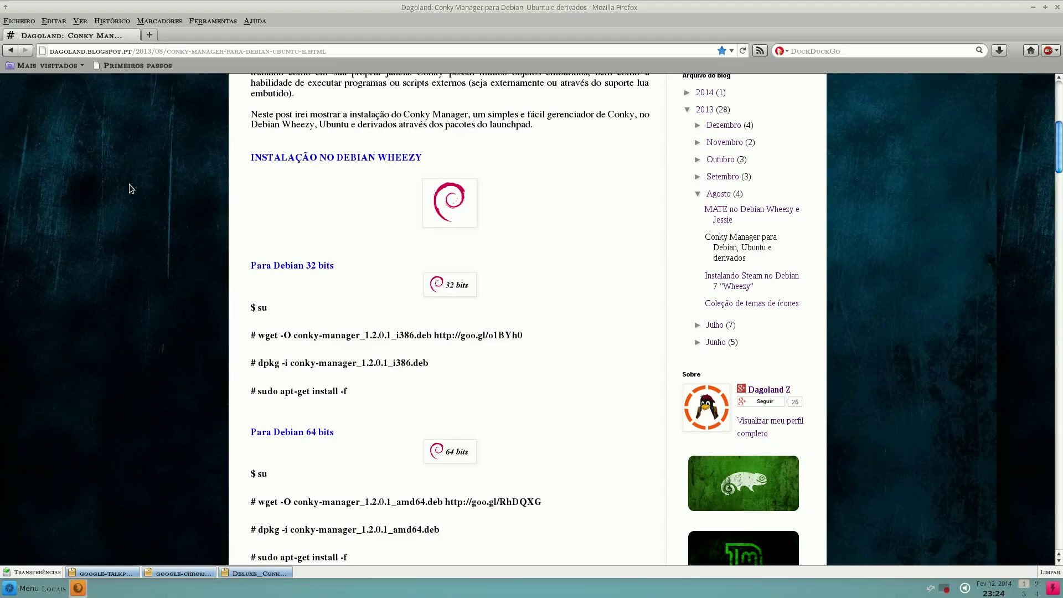
scroll(607, 355, "up", 8)
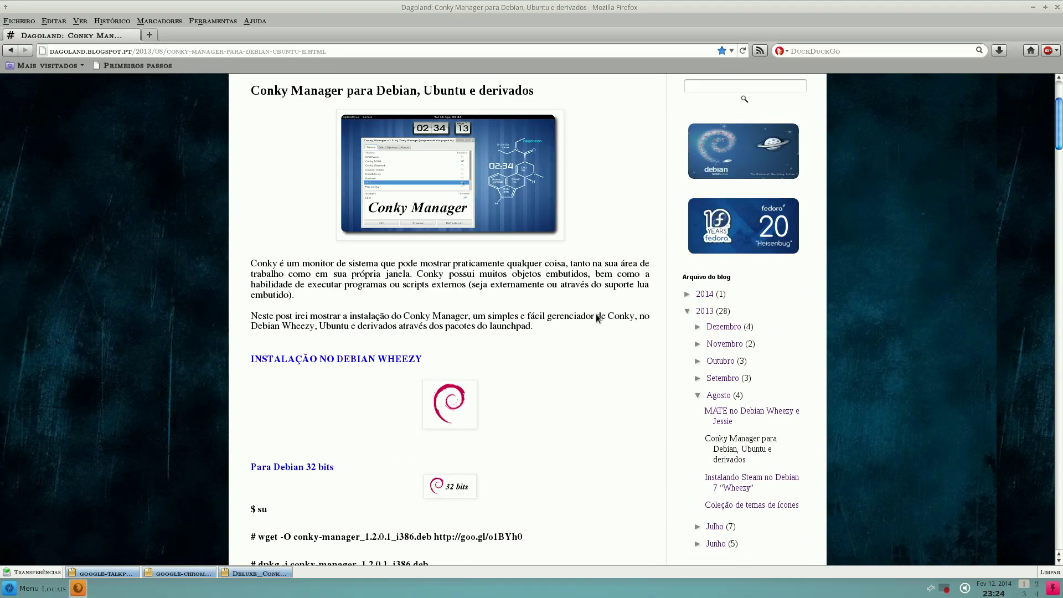
left_click(1056, 7)
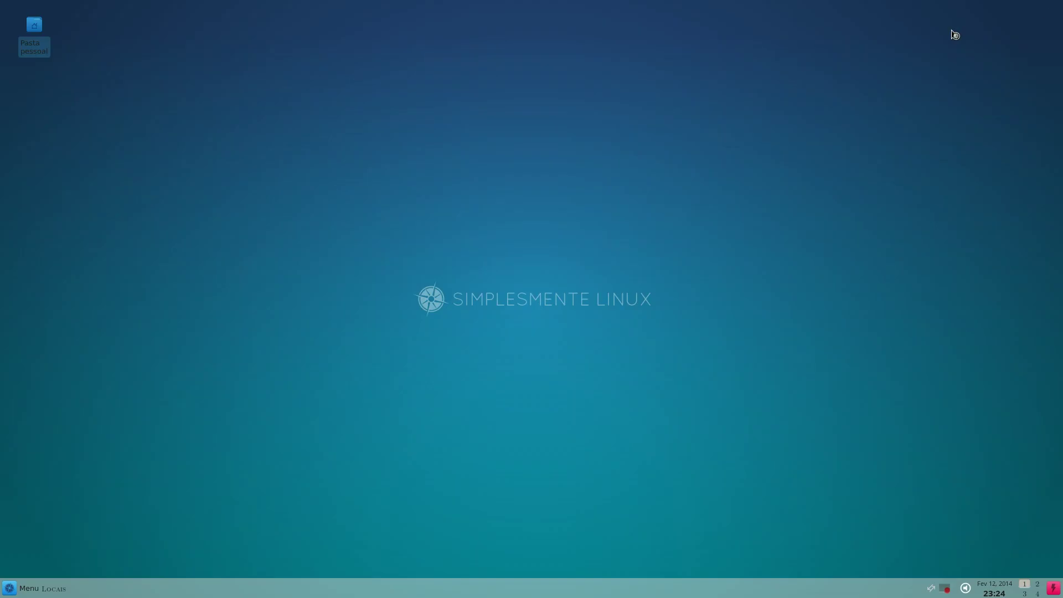
Step: Reopen Firefox and clear all entries from its downloads bar
left_click(29, 589)
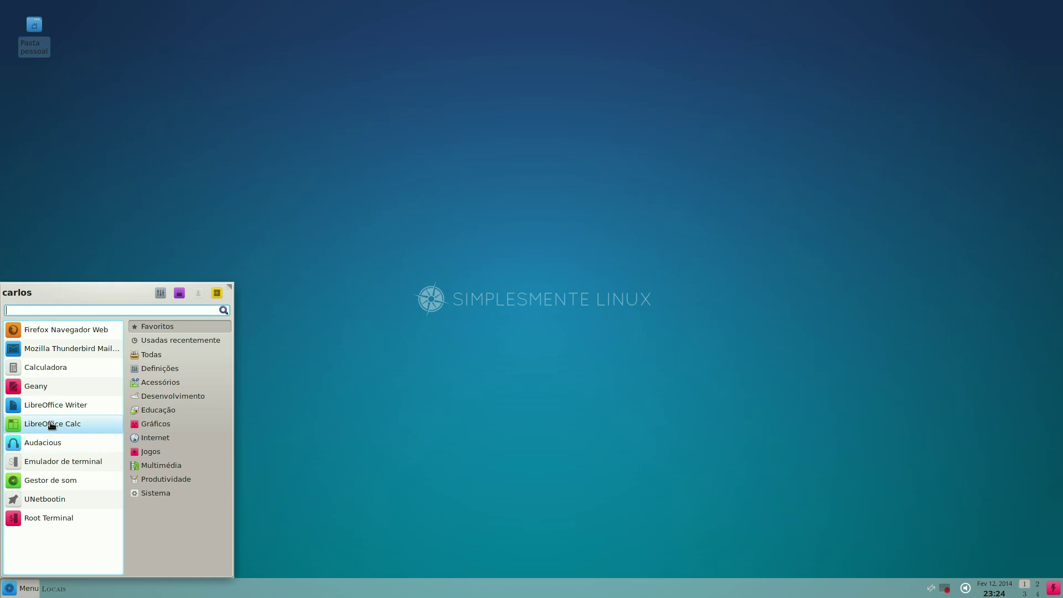
left_click(56, 331)
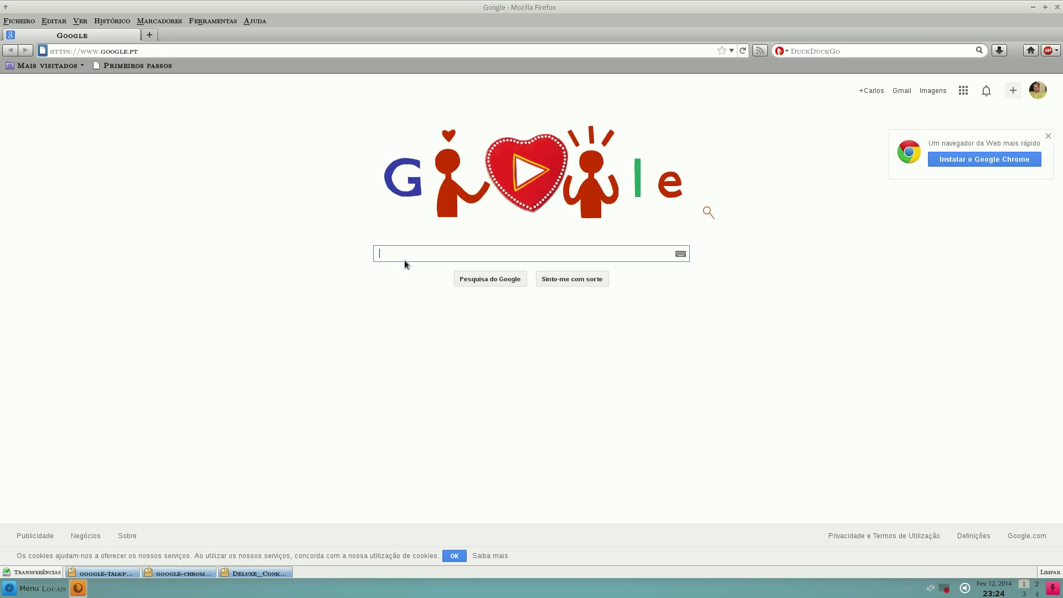
right_click(262, 576)
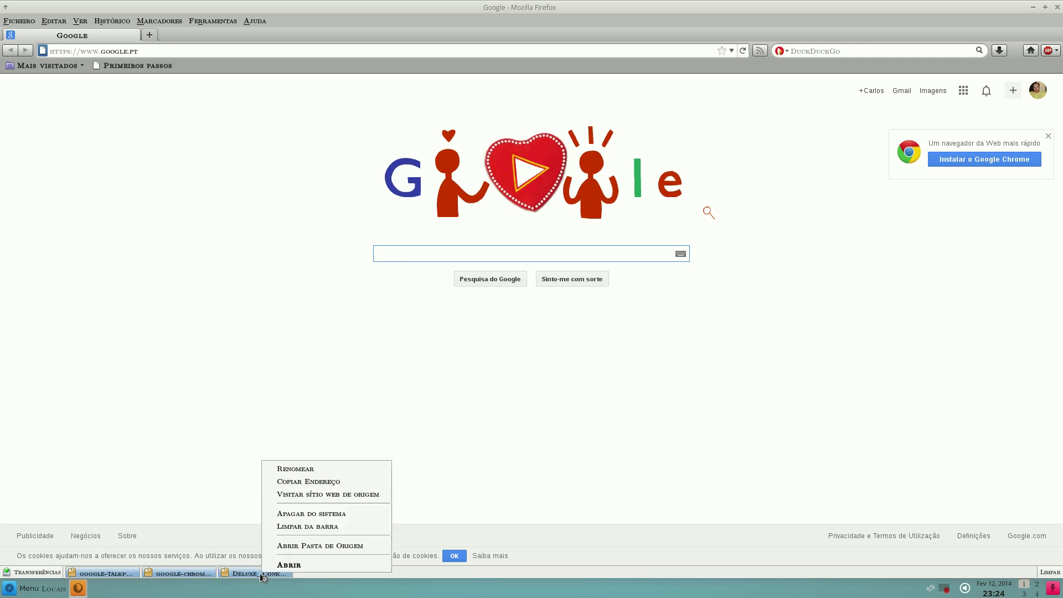
left_click(489, 479)
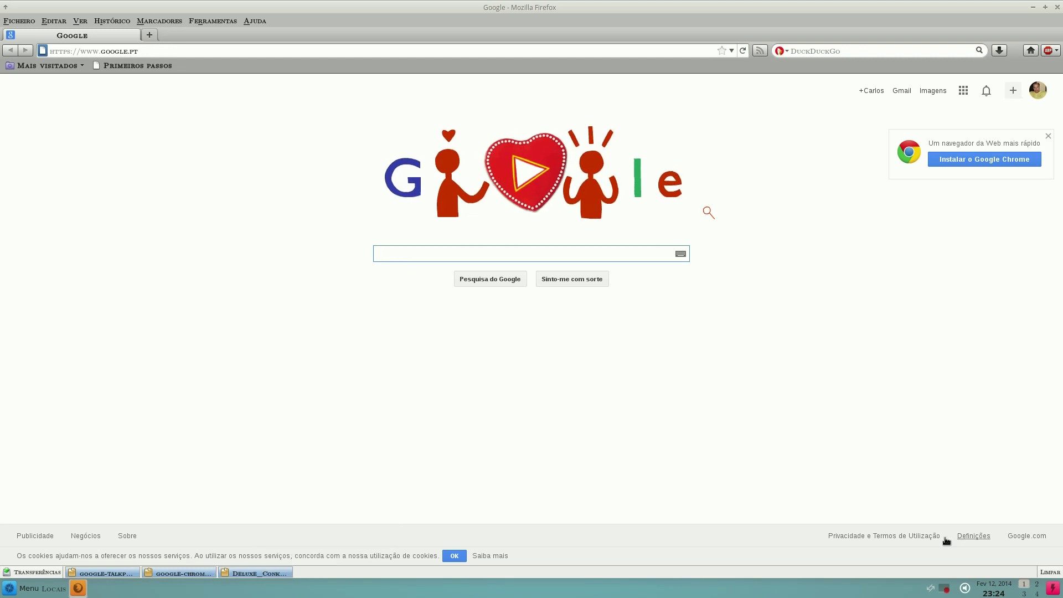
left_click(1051, 577)
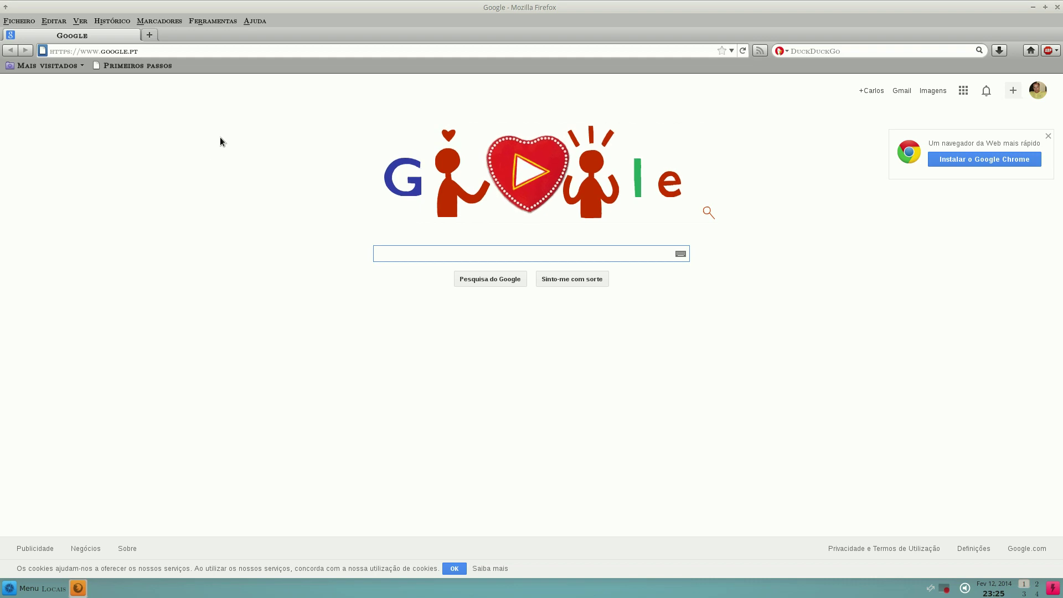
Step: Open the bookmarked Dagoland article on Conky Manager for Debian, Ubuntu and derivatives and skim its Debian section
left_click(159, 21)
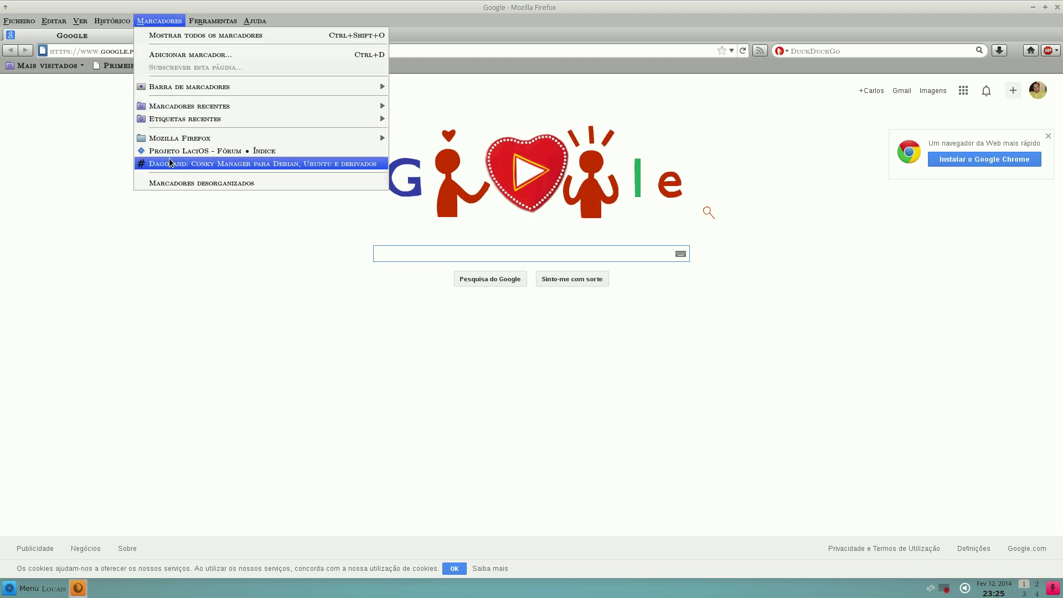
left_click(221, 164)
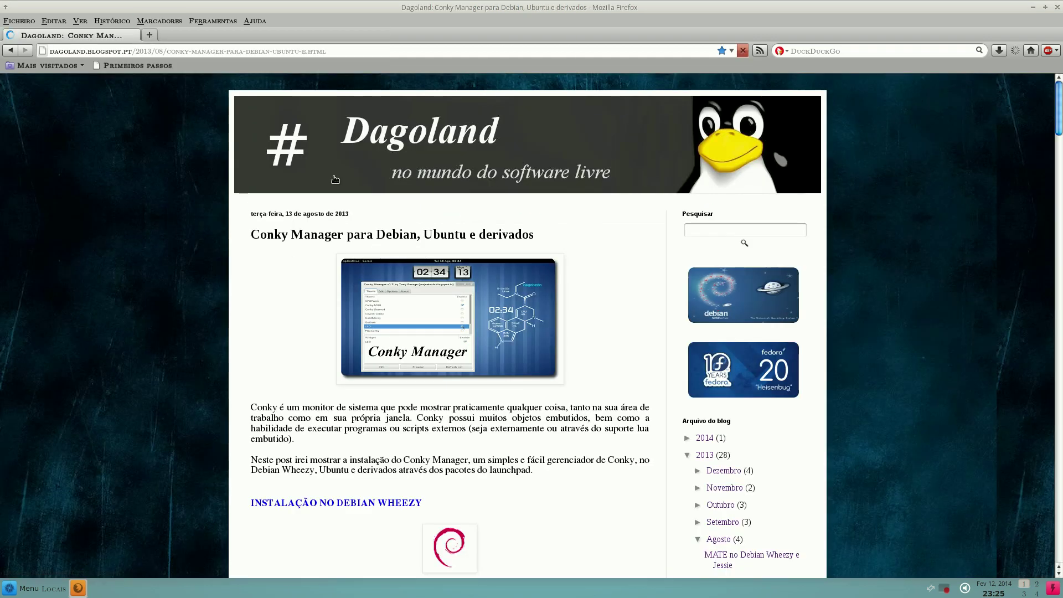
scroll(907, 245, "down", 5)
scroll(577, 262, "down", 4)
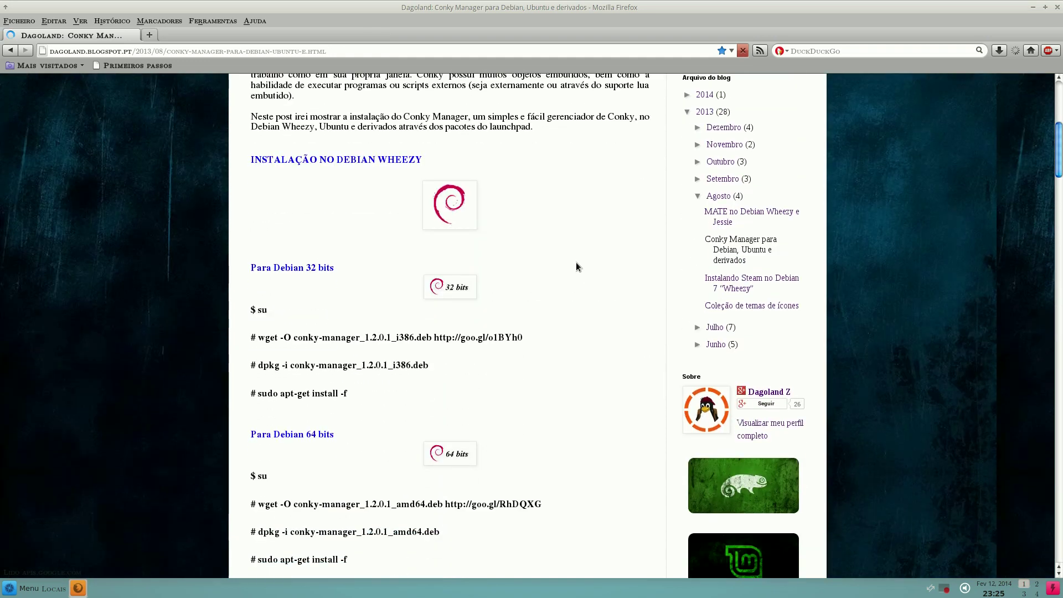
scroll(576, 257, "up", 7)
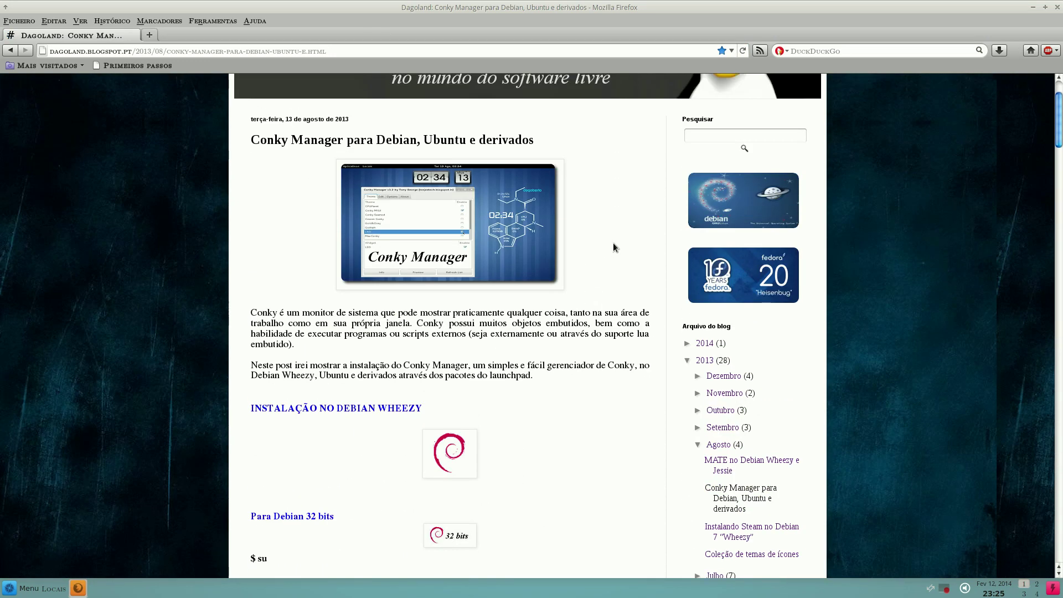
scroll(613, 239, "down", 3)
scroll(944, 294, "up", 3)
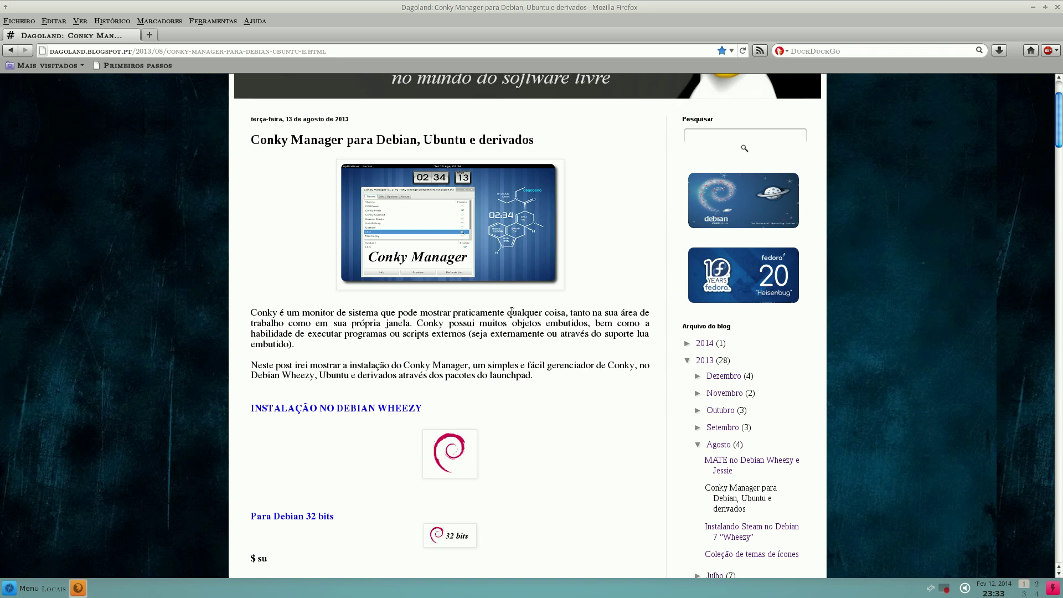
Step: Examine the article's introduction and its Debian Wheezy installation commands for 32-bit and 64-bit systems
scroll(181, 297, "down", 1)
scroll(181, 300, "down", 1)
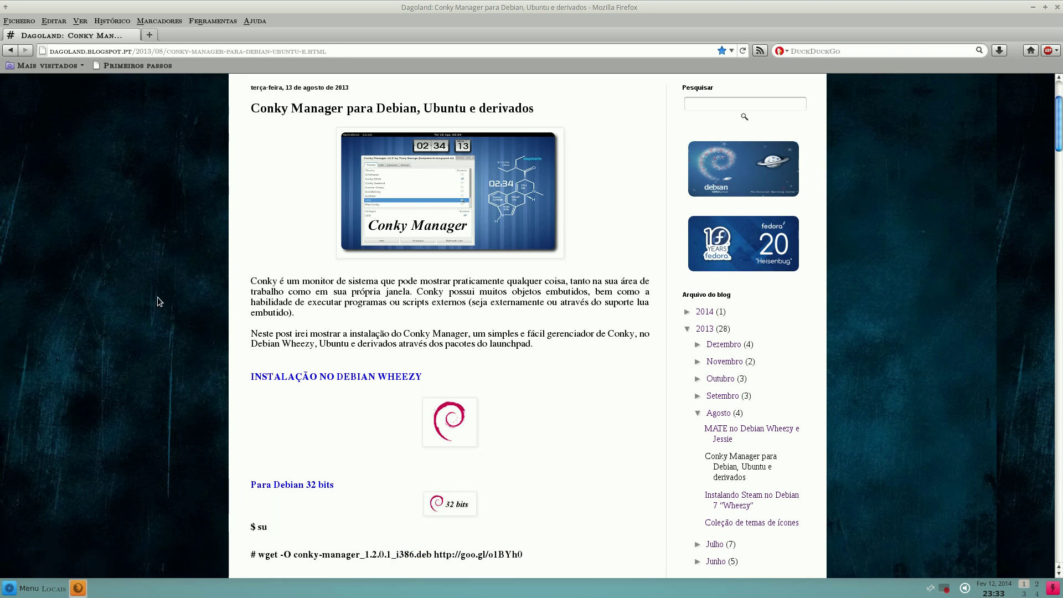
scroll(153, 277, "down", 4)
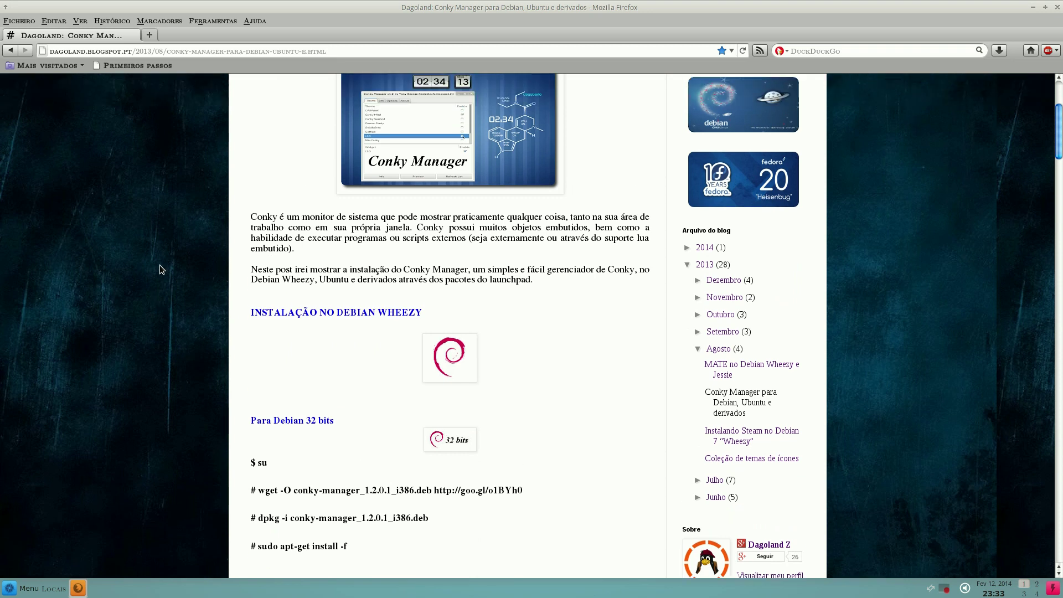
scroll(159, 265, "up", 10)
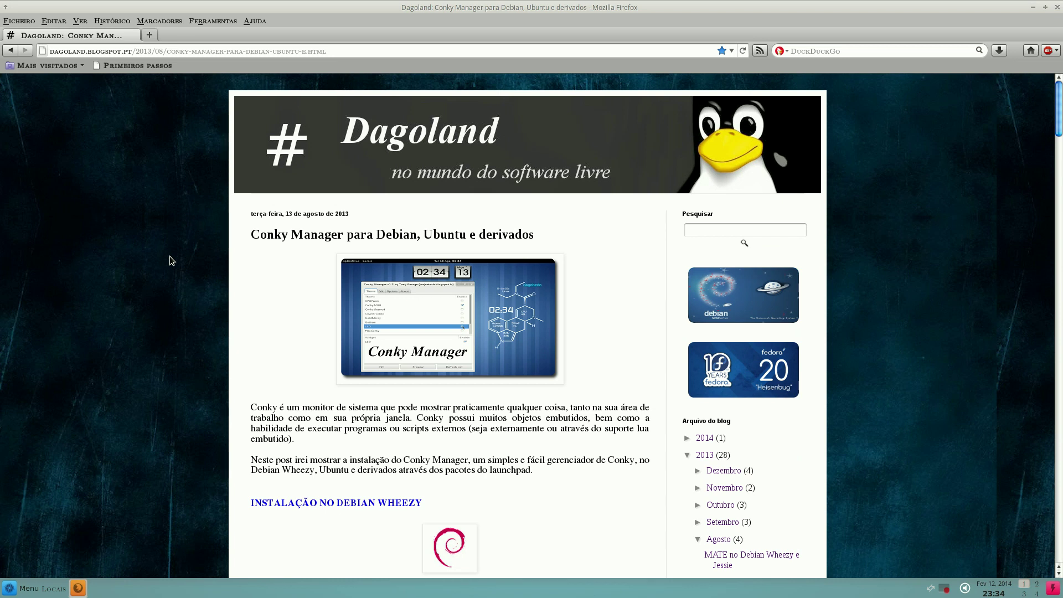
scroll(169, 255, "down", 3)
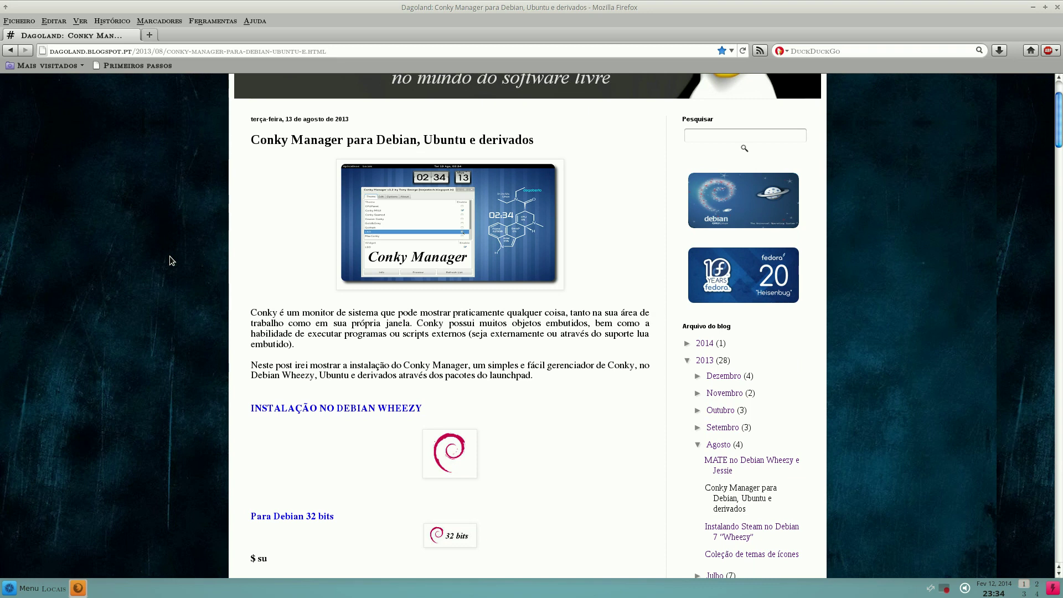
scroll(170, 256, "down", 3)
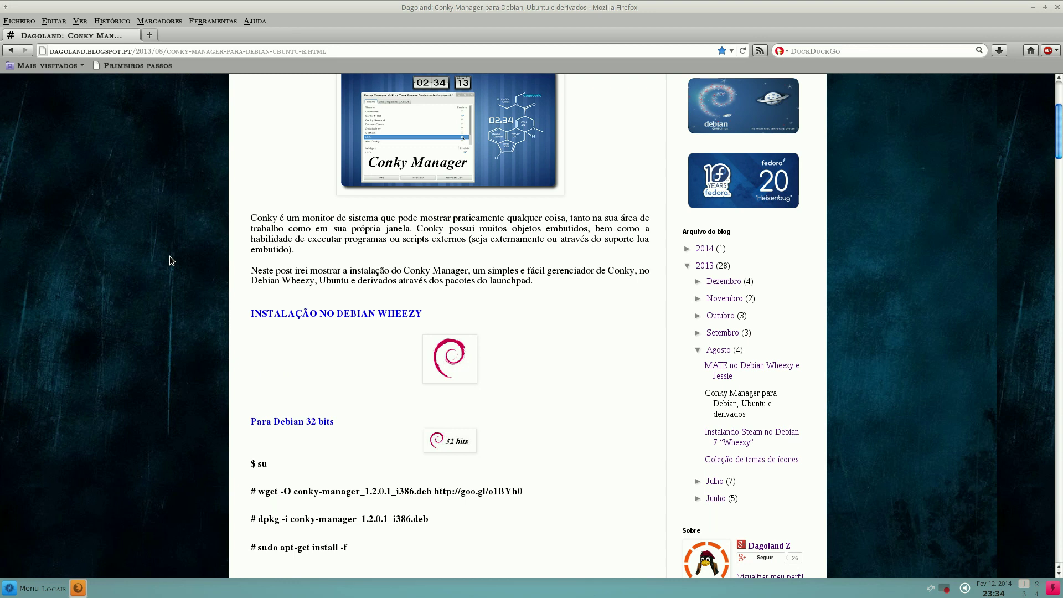
scroll(184, 253, "up", 5)
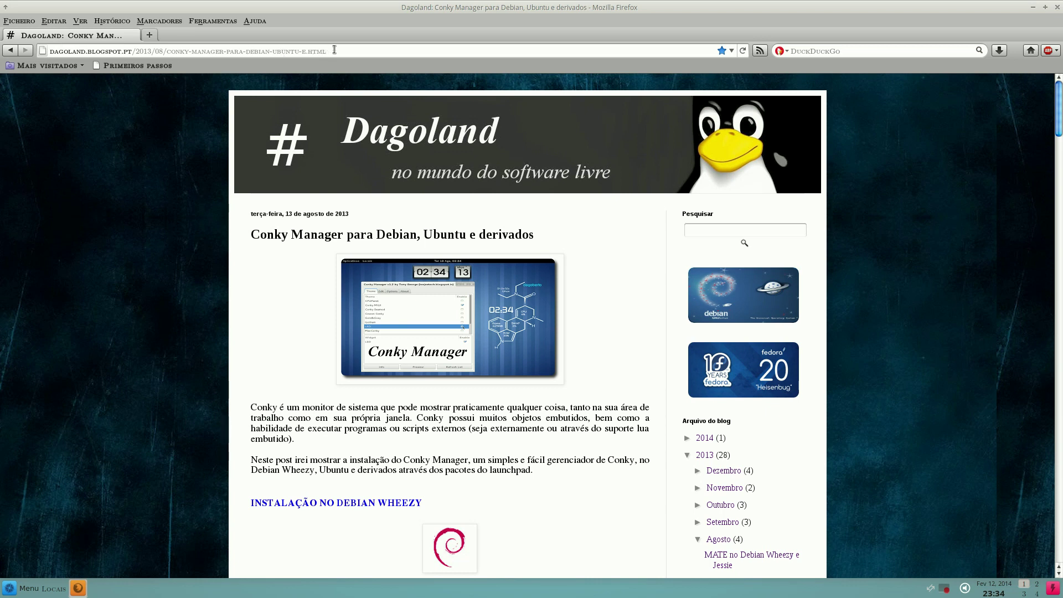
scroll(158, 229, "down", 3)
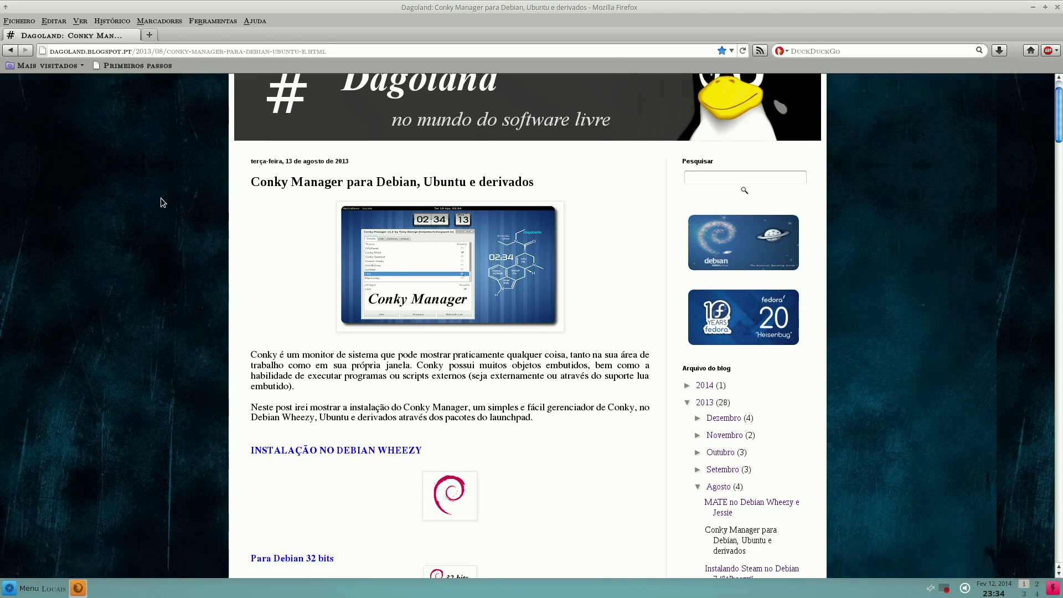
scroll(161, 197, "down", 2)
scroll(162, 194, "down", 3)
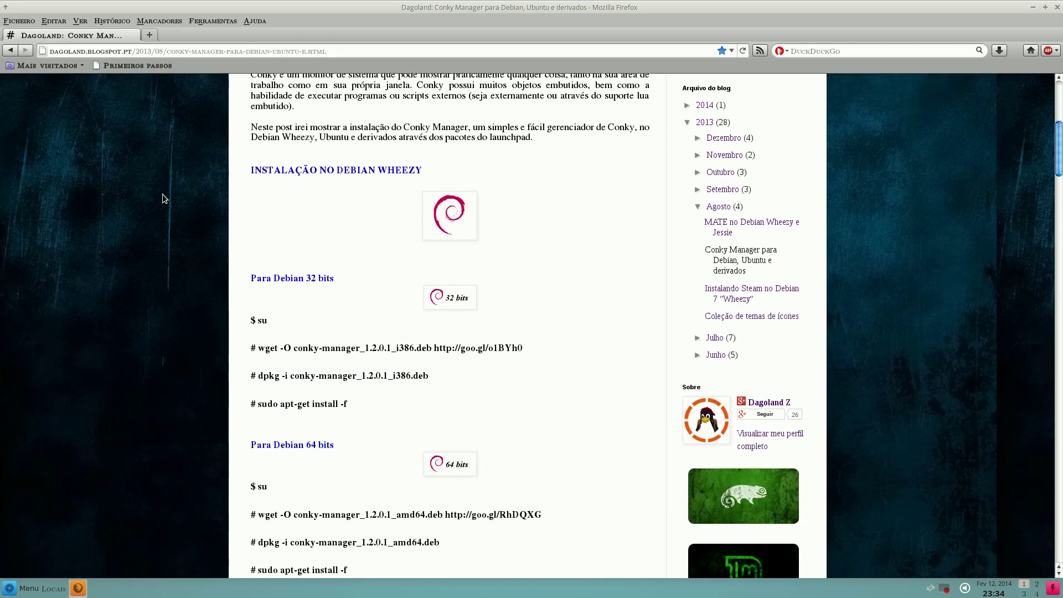
scroll(162, 194, "down", 2)
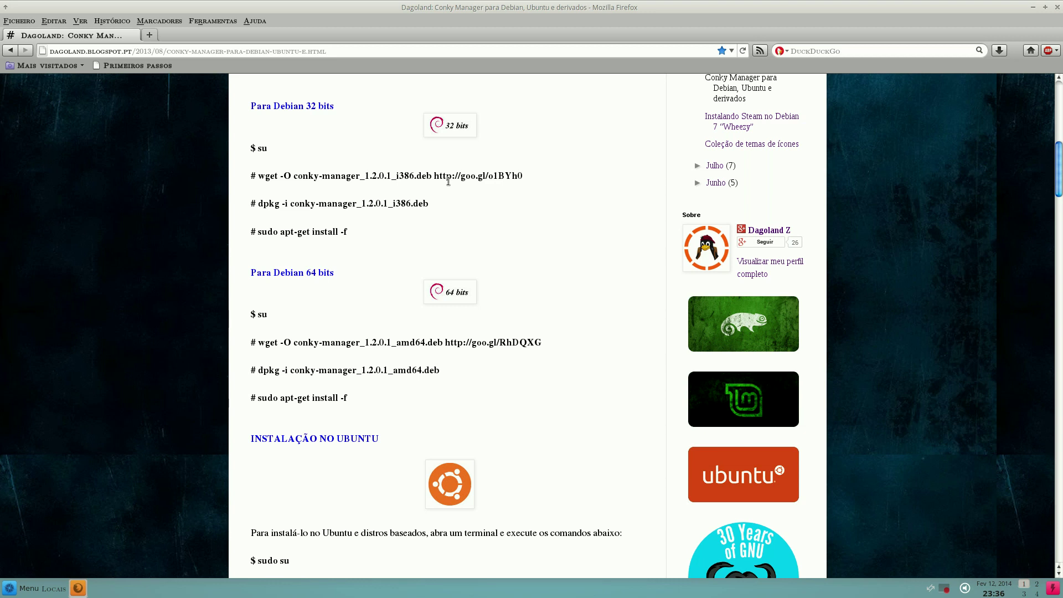
Step: Open a Root Terminal by entering the administrator password, and close it again
left_click(29, 592)
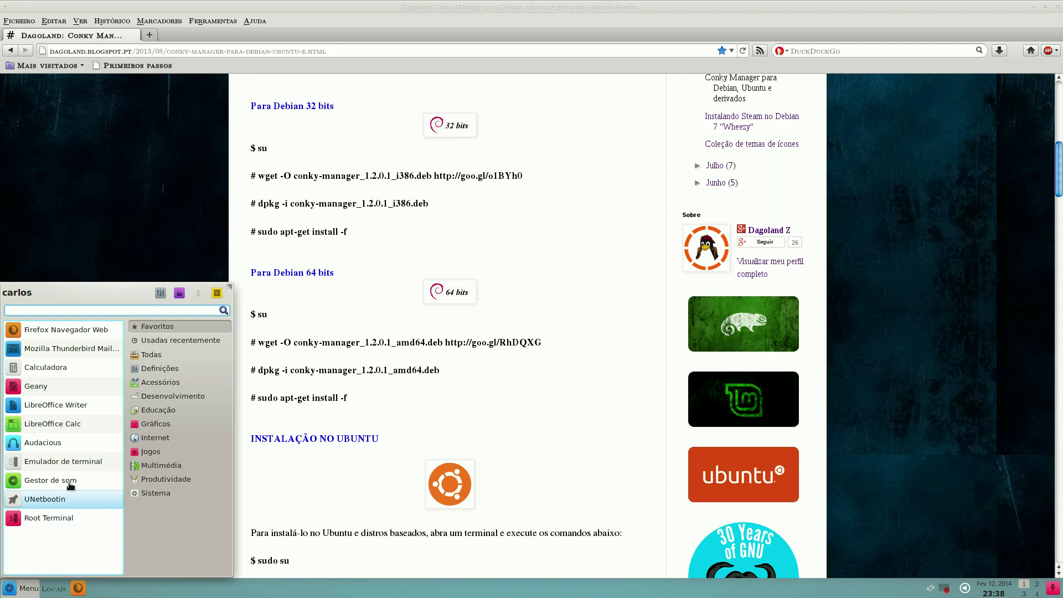
left_click(54, 520)
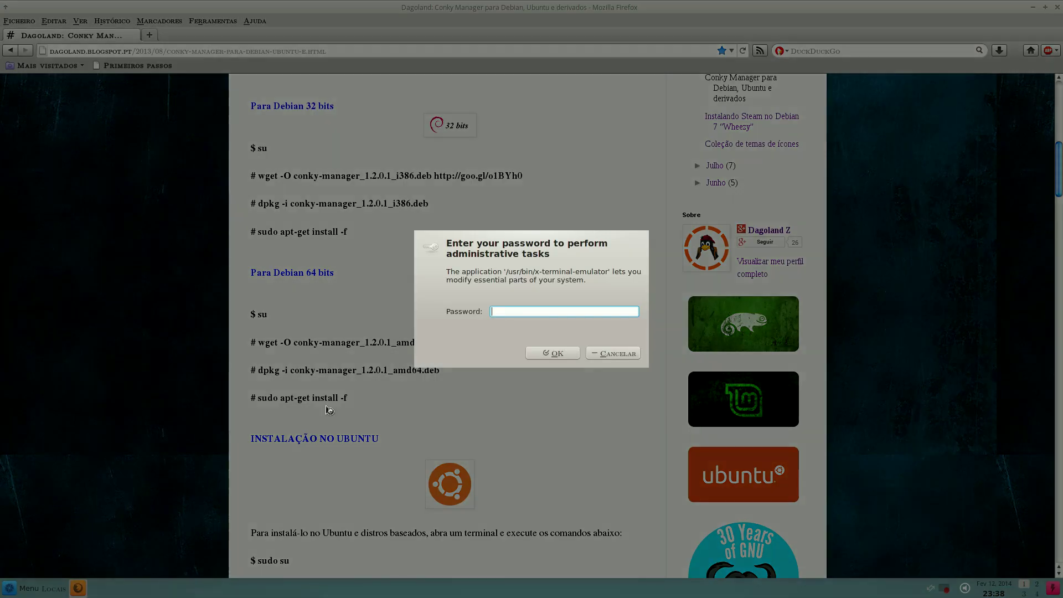
type("******")
key("Return")
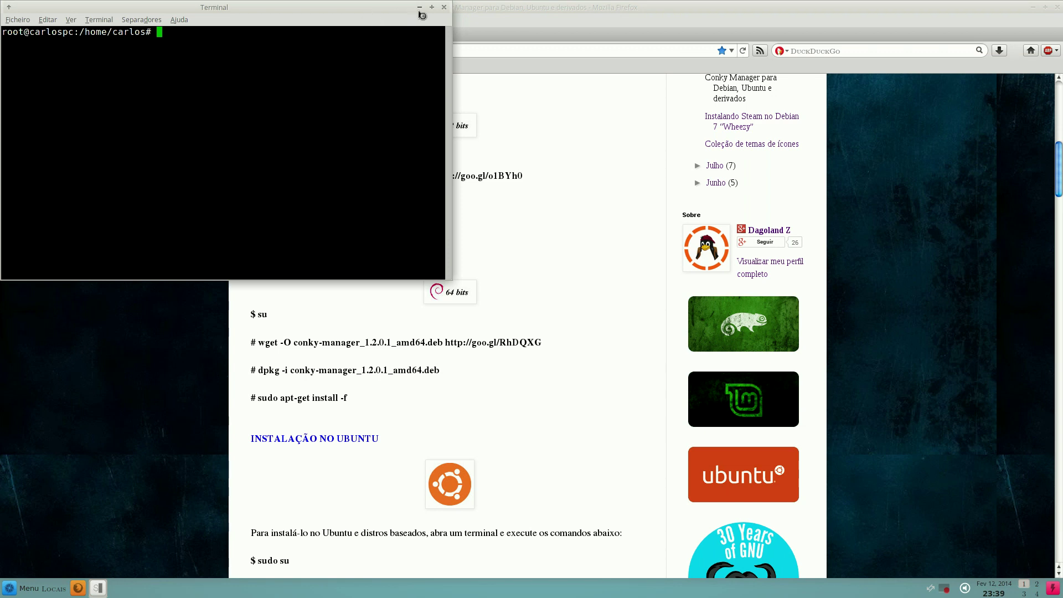
left_click(444, 8)
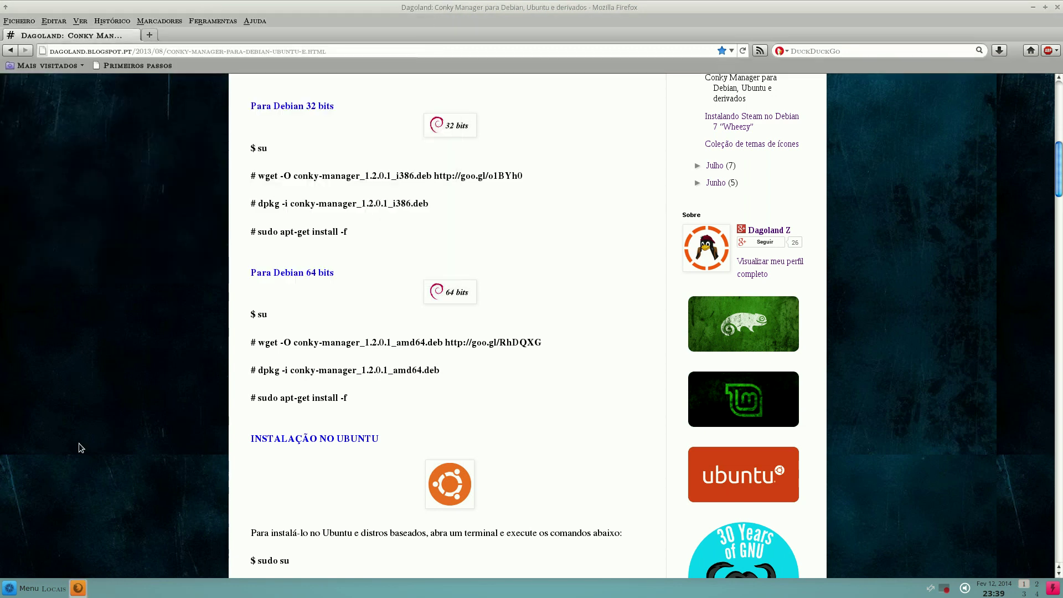
Step: Open the Xfce terminal and move its window clear of the article's installation commands
left_click(28, 589)
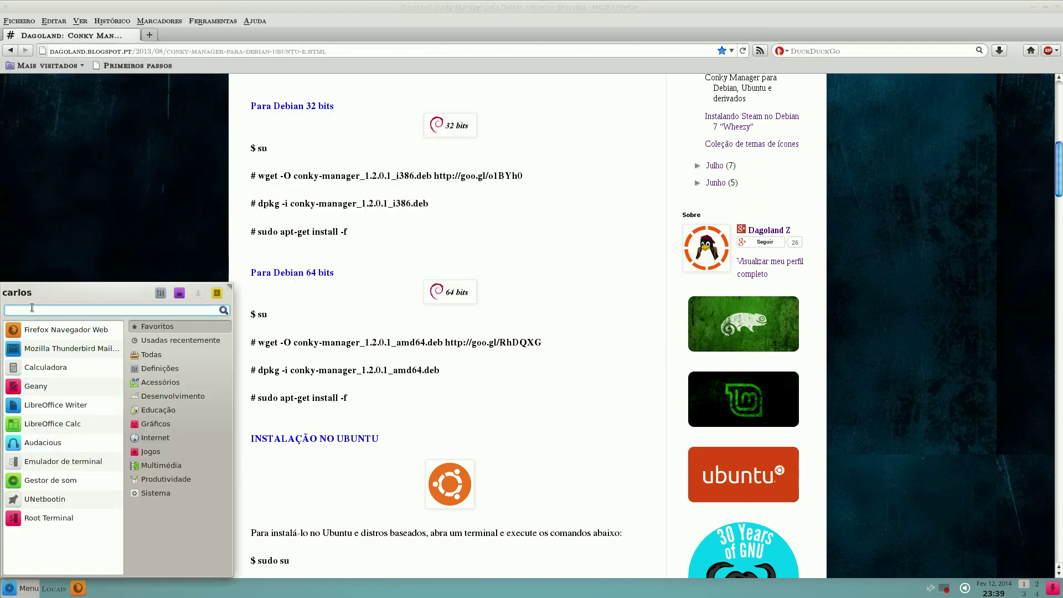
type("ter")
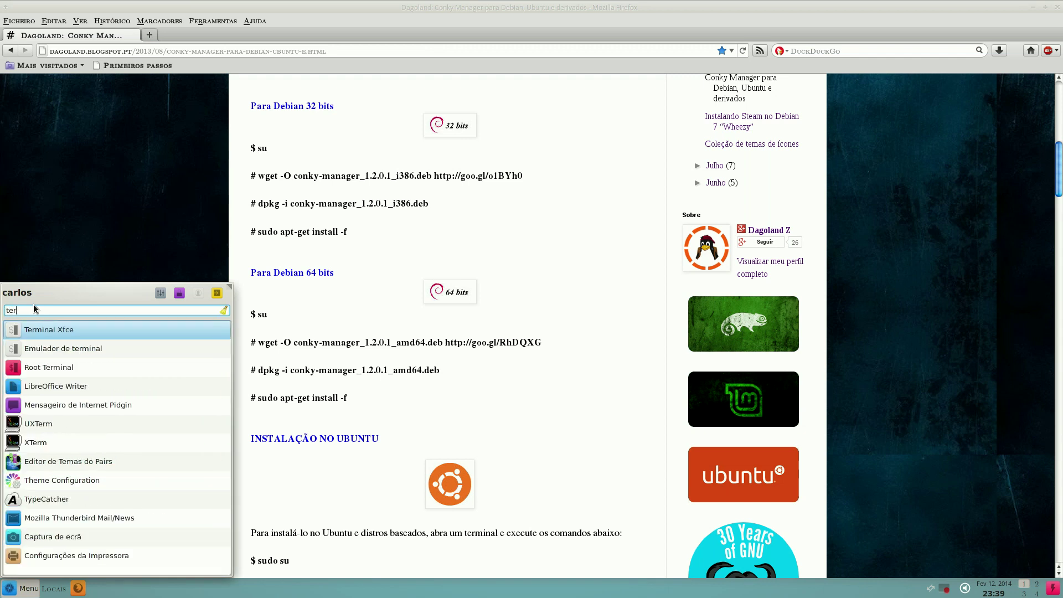
left_click(38, 330)
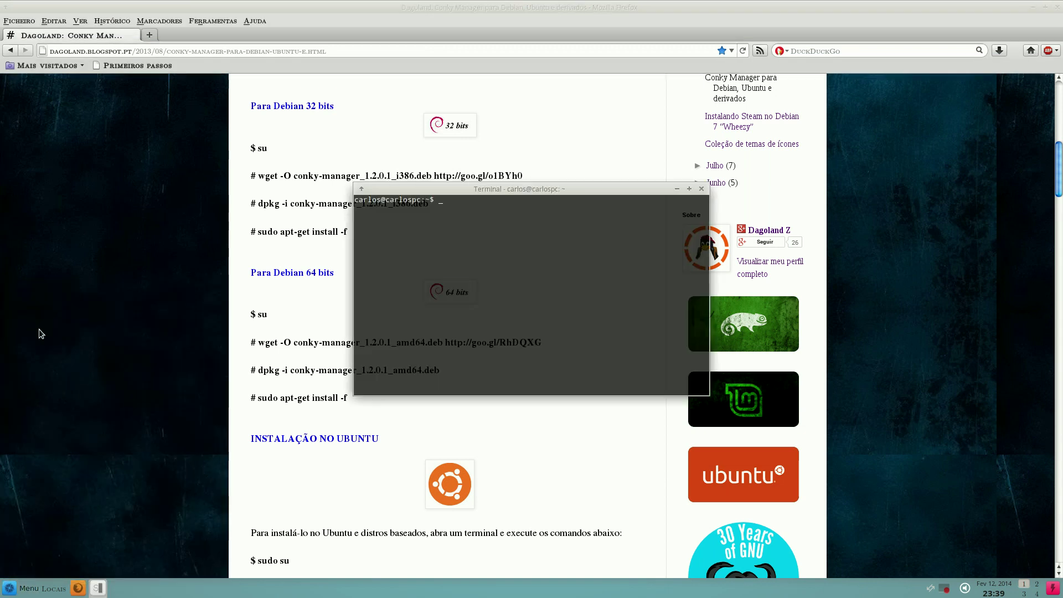
left_click_drag(443, 192, 781, 178)
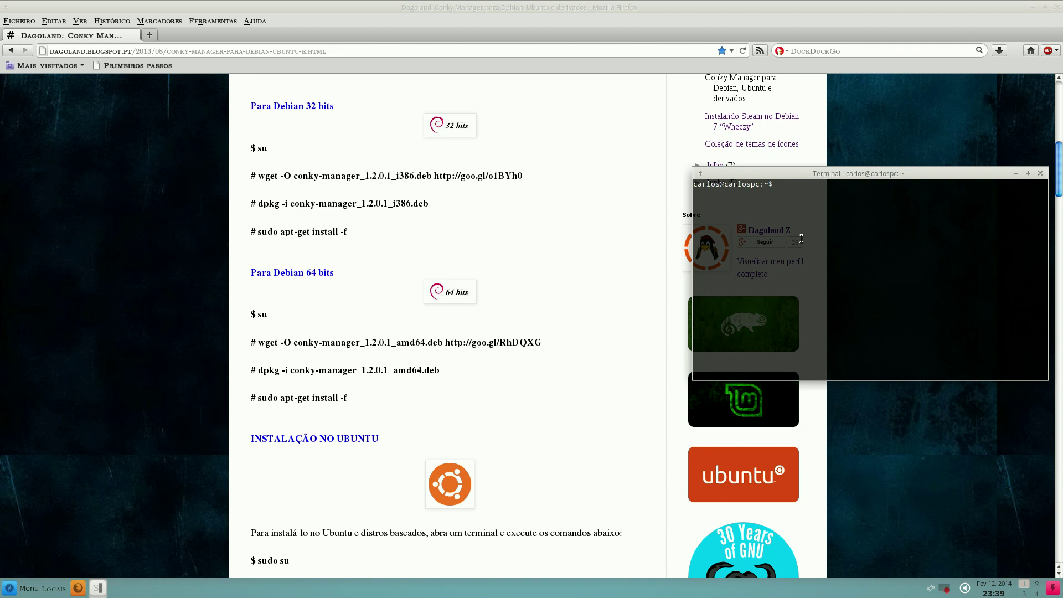
Step: Switch the terminal to the root account with su and the root password, and run su once more
type("su")
key("Return")
key("Return")
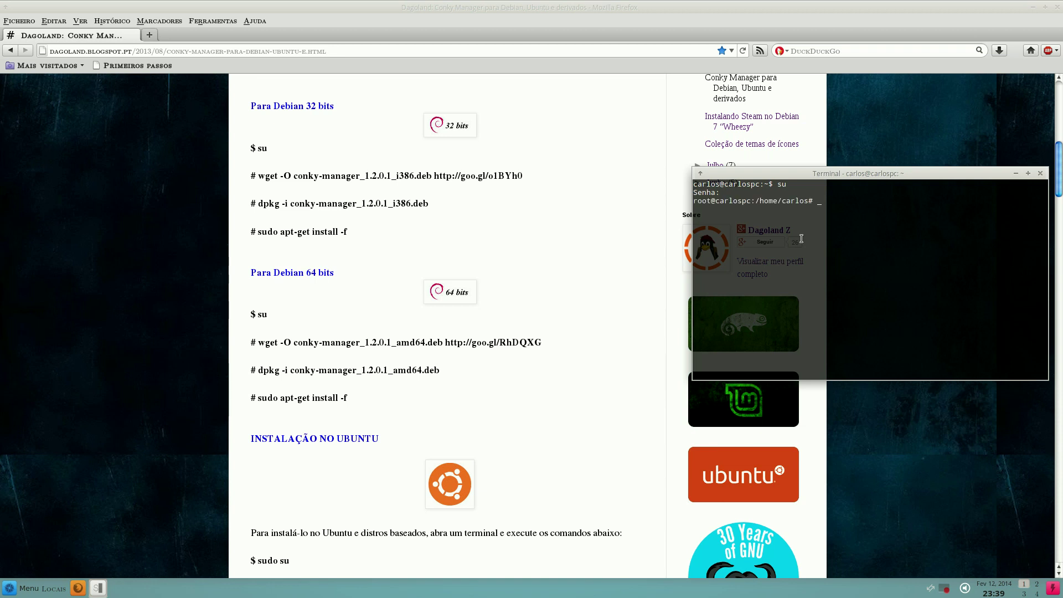
type("su")
key("Return")
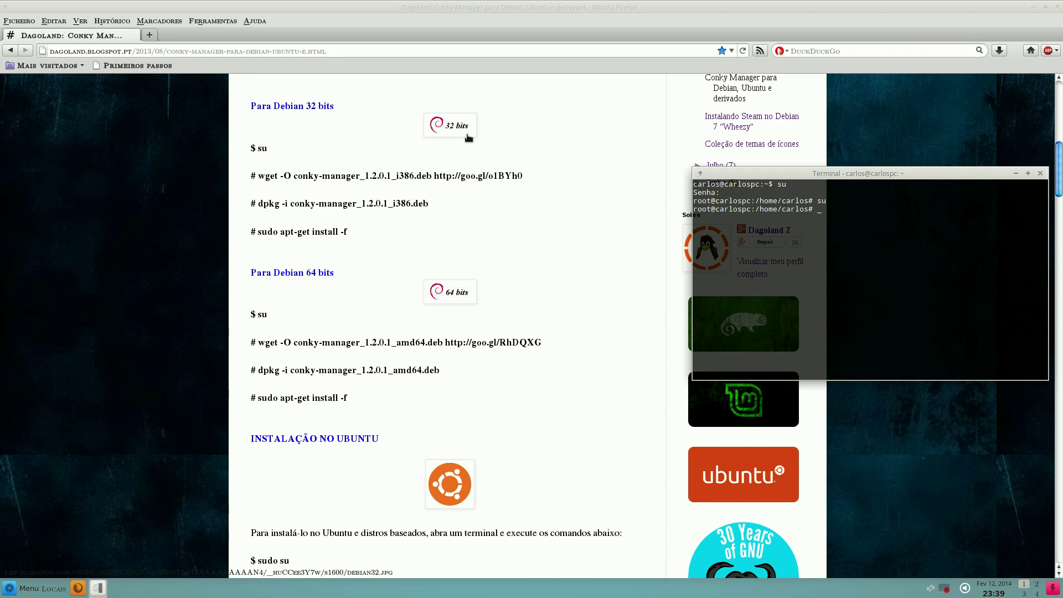
Step: Copy the article's 32-bit Debian wget command and run it in the terminal to download conky-manager_1.2.0.1_i386.deb
left_click(258, 176)
left_click_drag(257, 176, 524, 174)
right_click(486, 173)
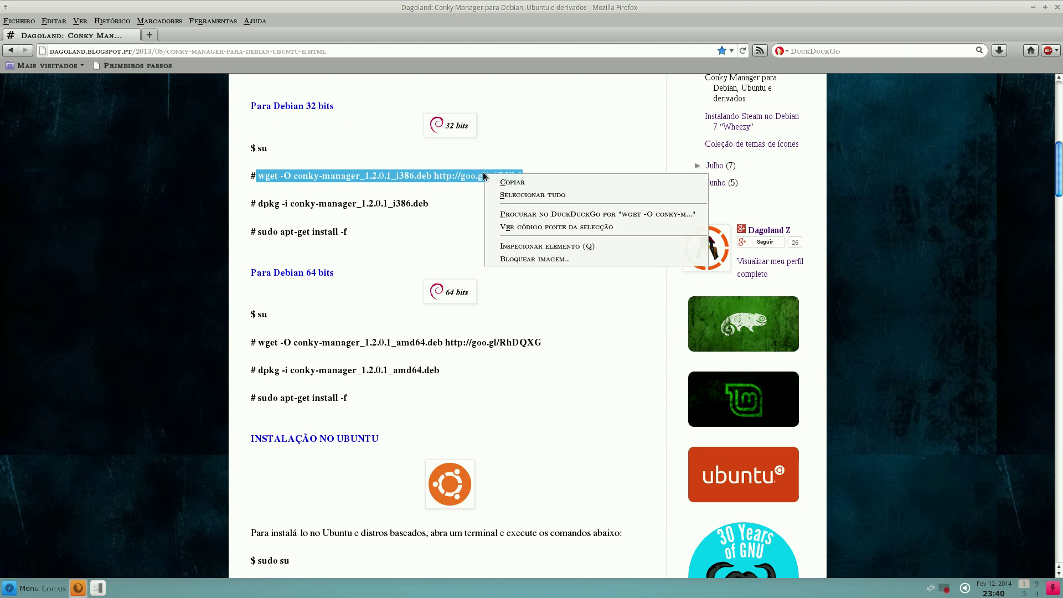
left_click(511, 185)
left_click(97, 588)
right_click(819, 209)
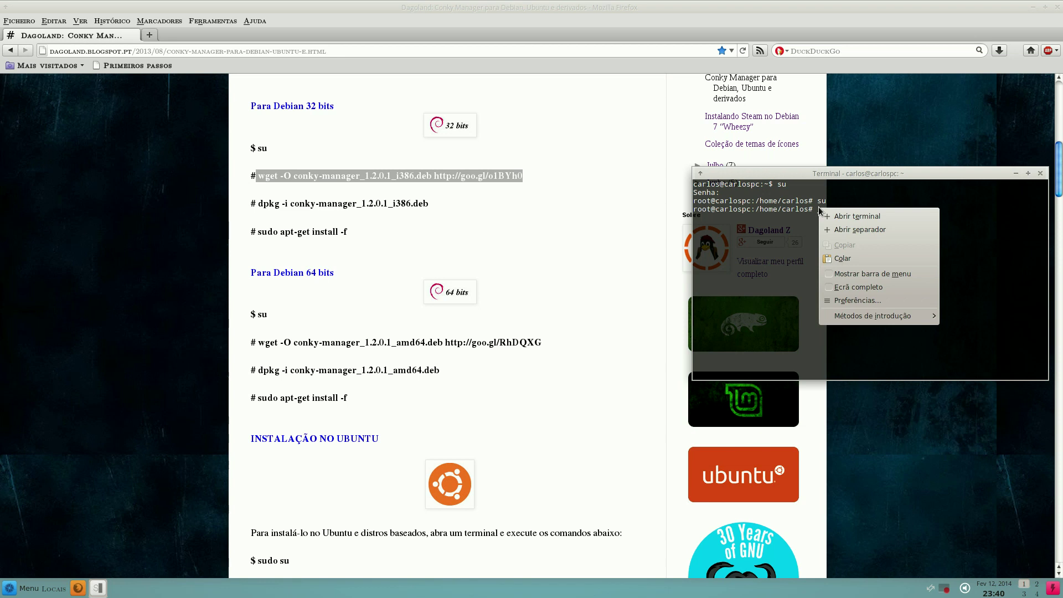
left_click(842, 258)
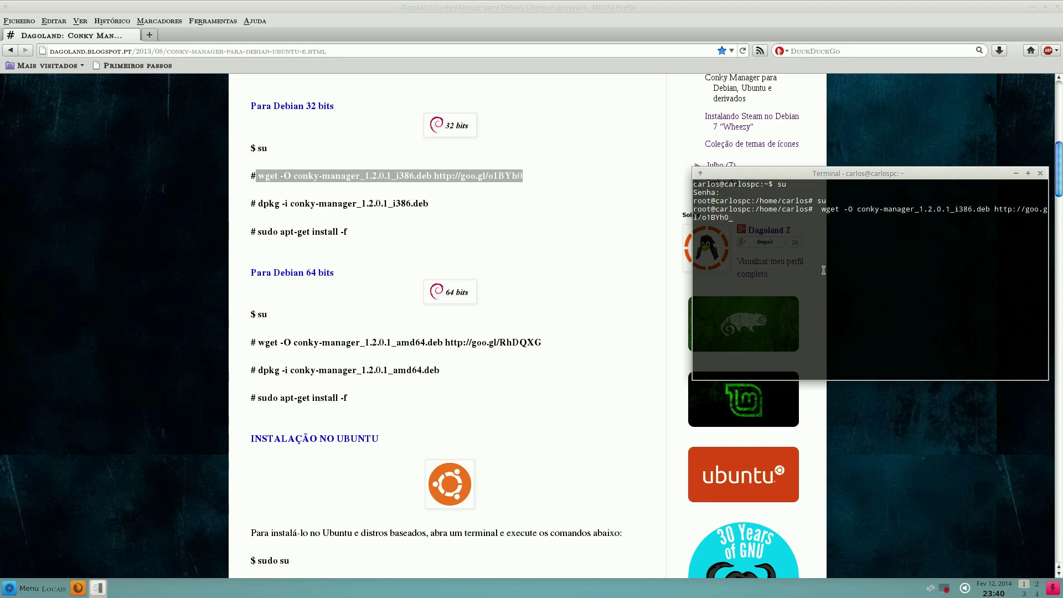
key("Return")
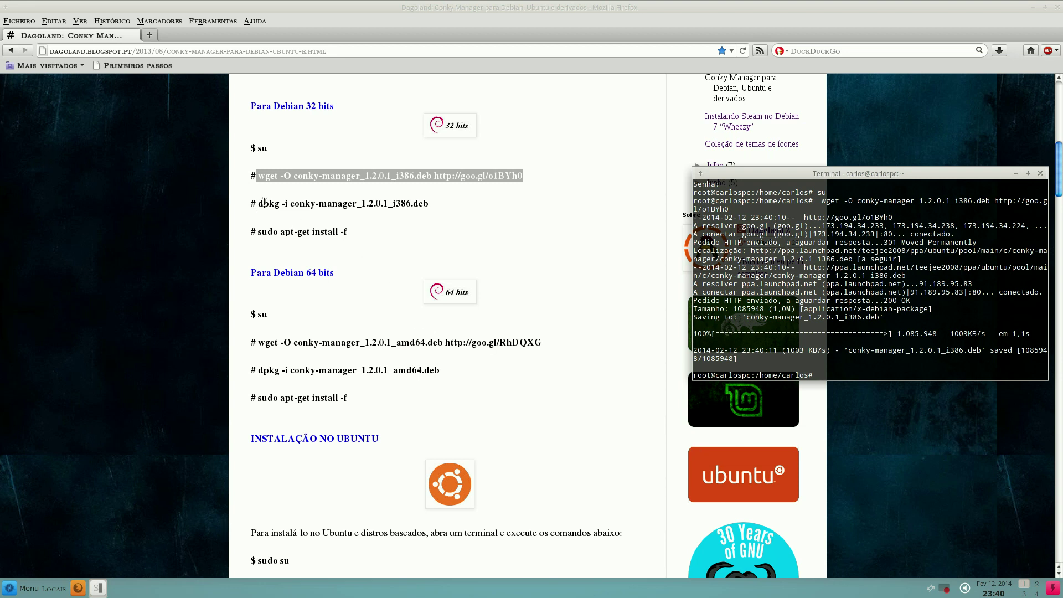
Step: Copy "dpkg -i conky-manager_1.2.0.1_i386.deb" from the article and run it in the terminal to install the package
left_click_drag(256, 203, 435, 204)
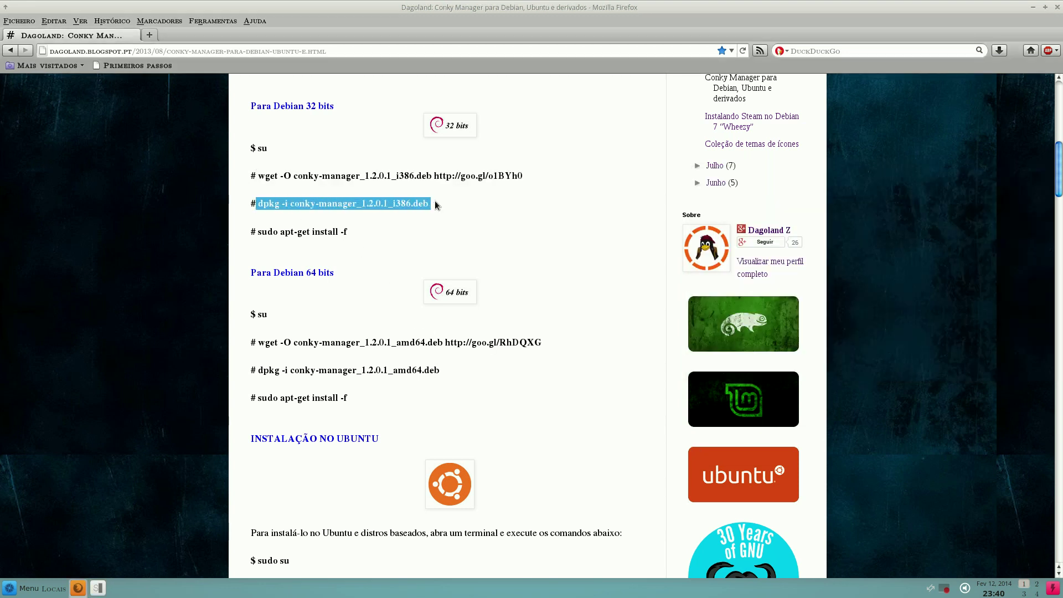
right_click(391, 205)
left_click(410, 215)
left_click(100, 592)
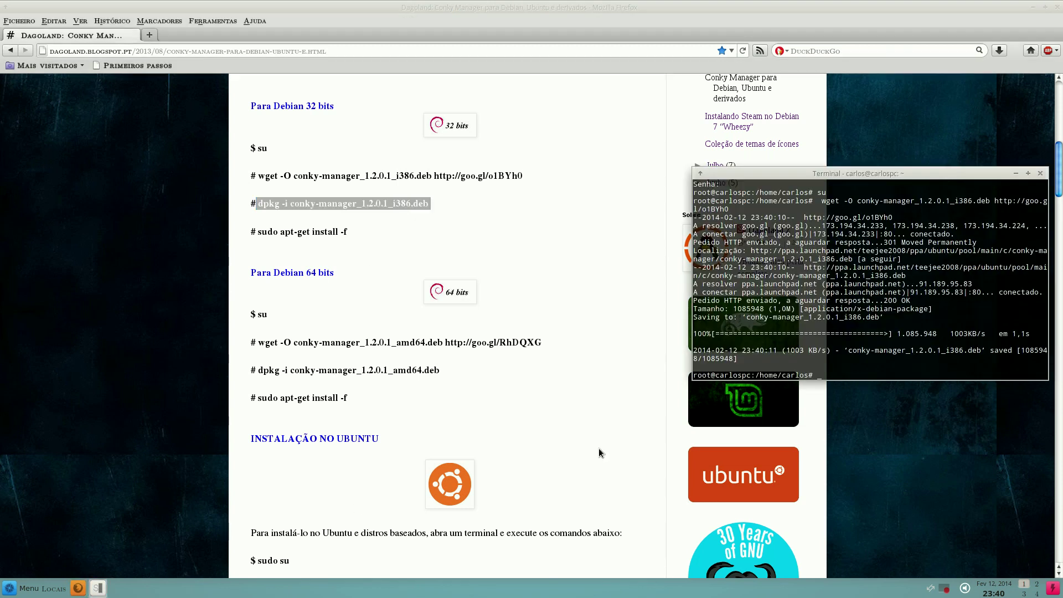
right_click(819, 375)
left_click(843, 423)
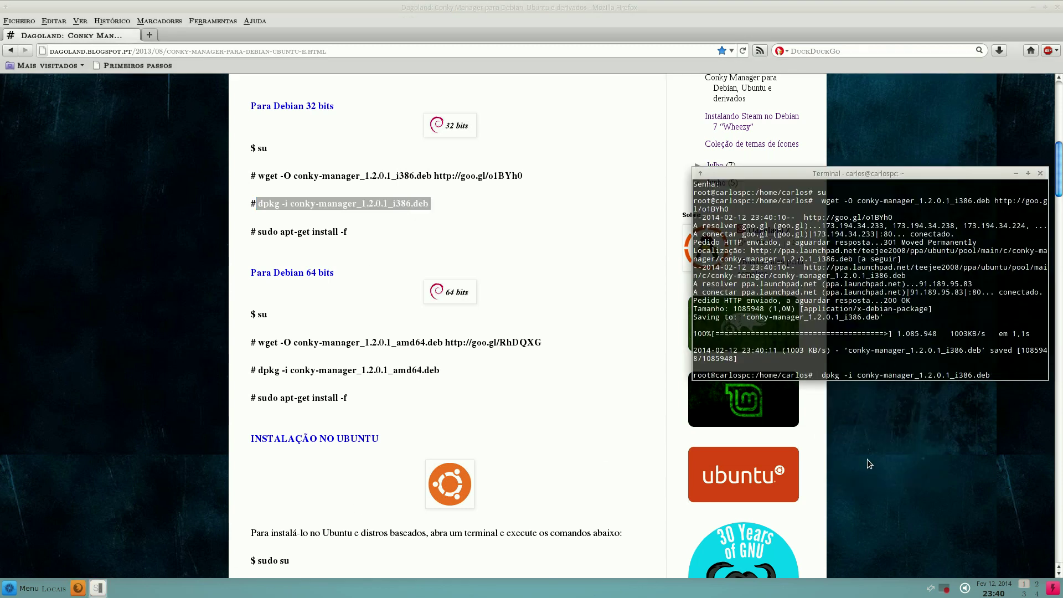
key("Return")
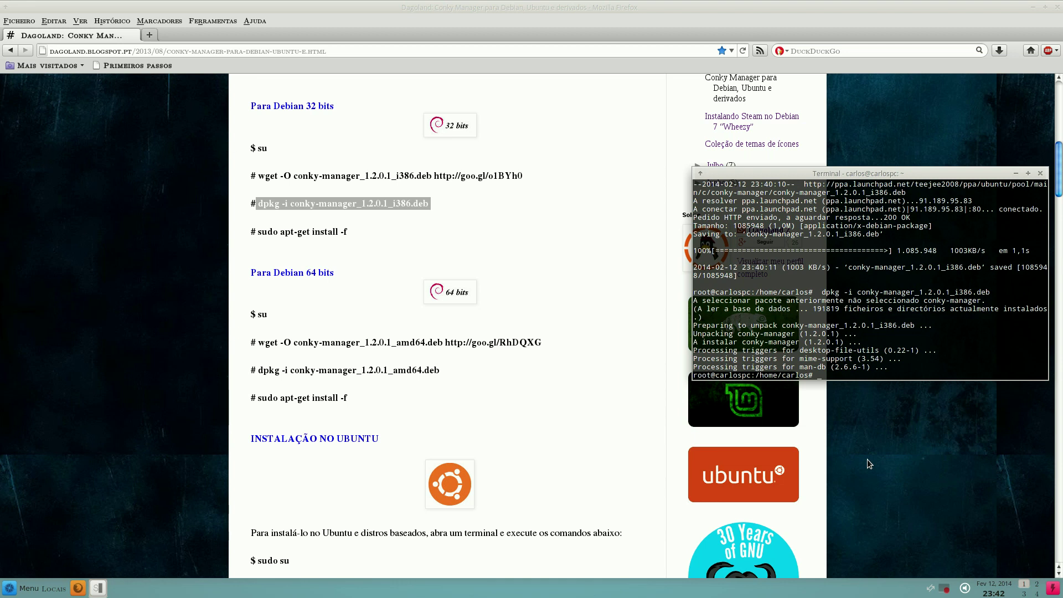
Step: Copy "sudo apt-get install -f" from the article's 32-bit section and run it in the terminal
left_click(356, 228)
left_click_drag(350, 231, 258, 235)
right_click(297, 232)
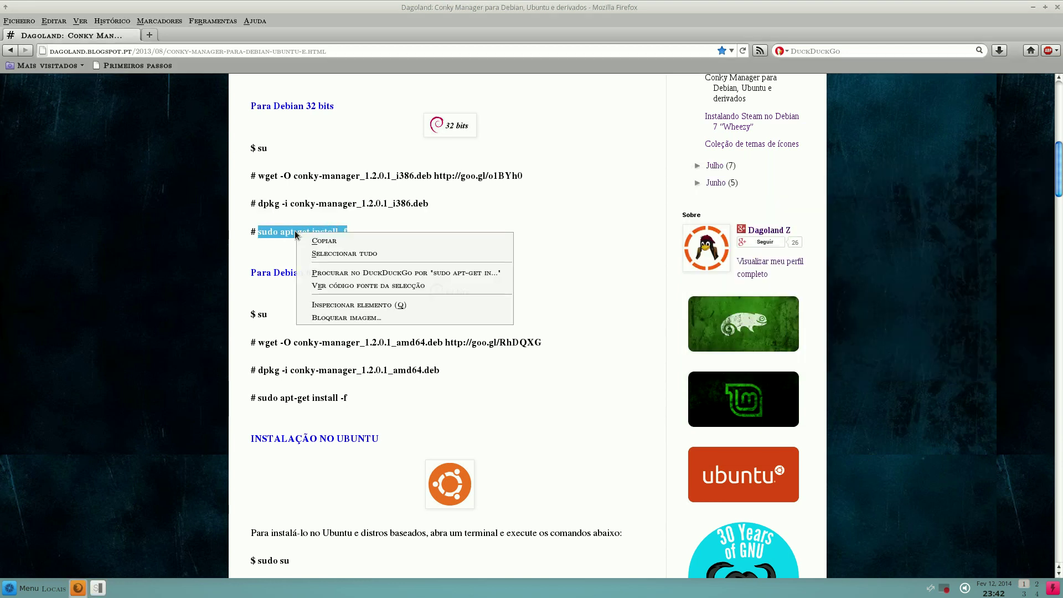
left_click(314, 241)
left_click(98, 588)
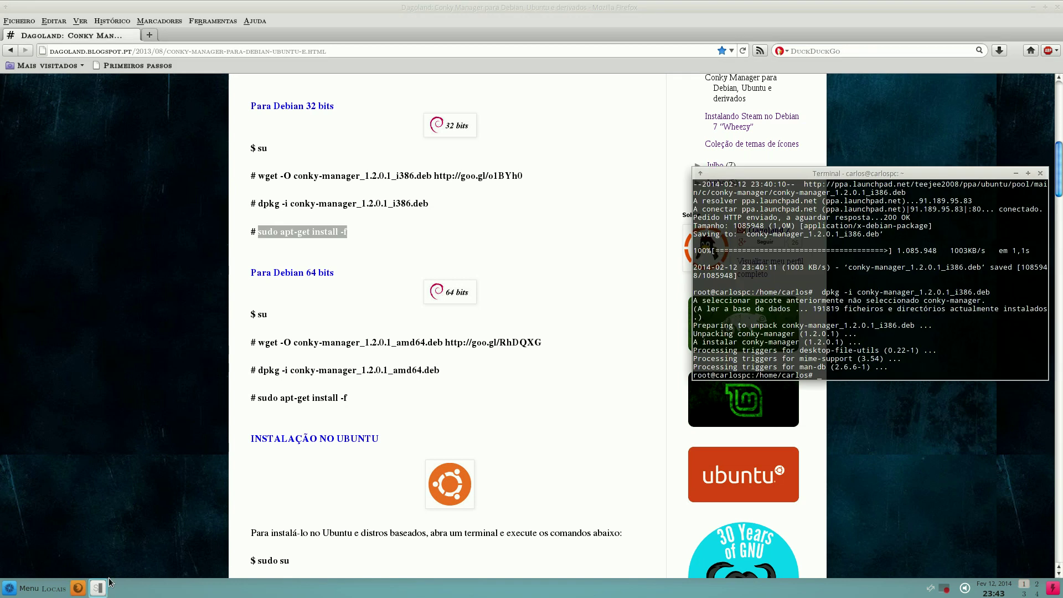
right_click(819, 374)
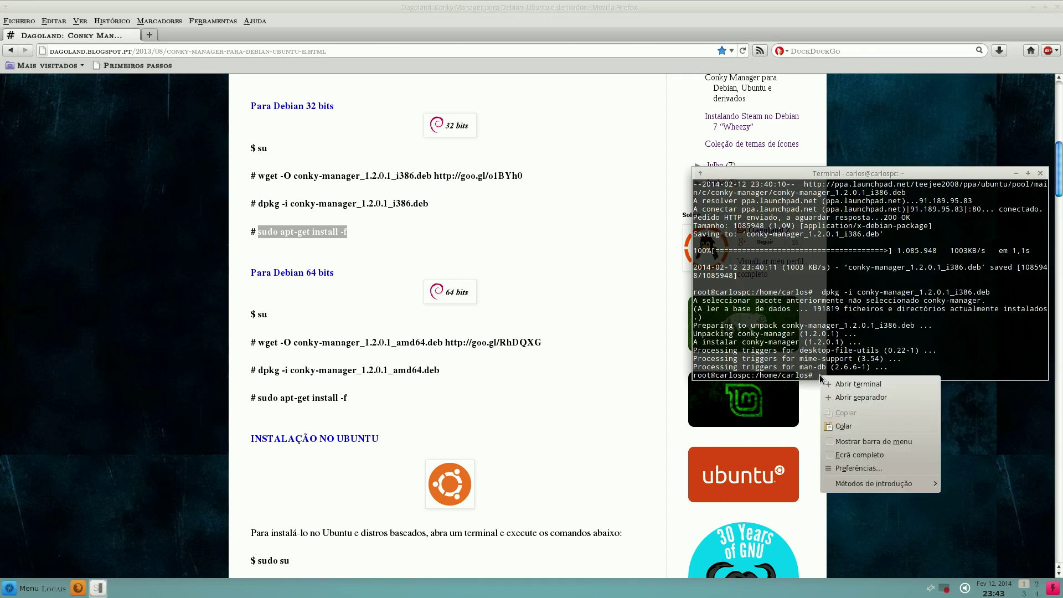
left_click(845, 423)
key("Return")
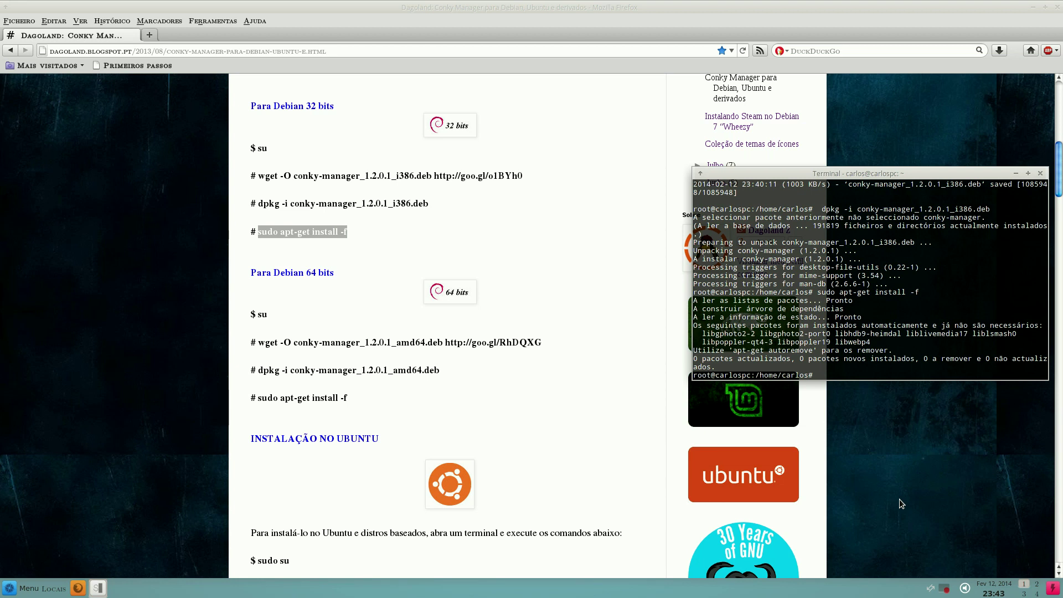
Step: Remove the unneeded packages with "sudo apt-get autoremove", answering "s" to the confirmation
type("sudo apt-get autoremove")
key("Return")
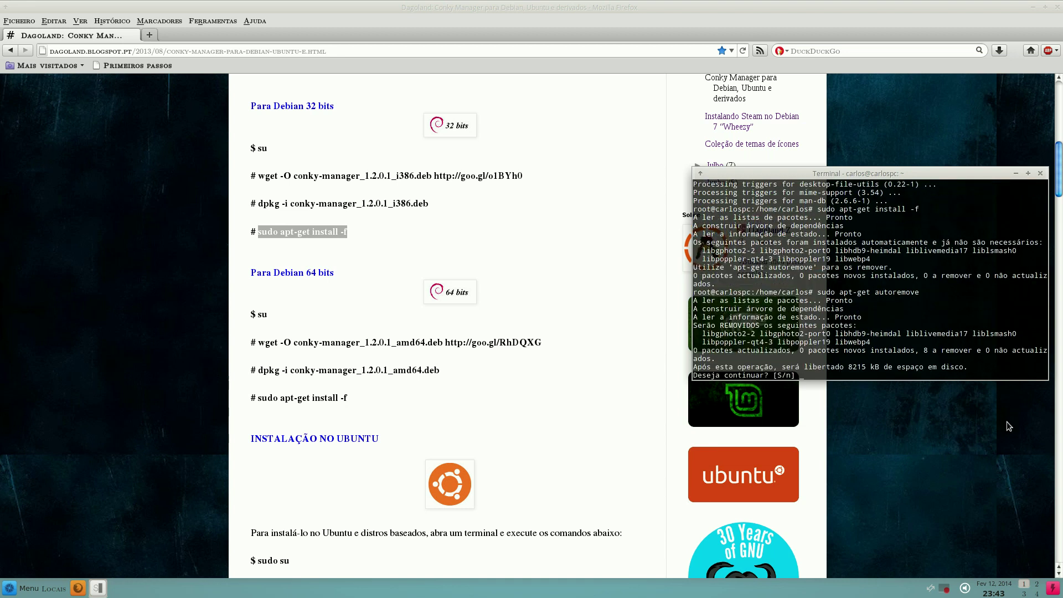
type("s")
key("Return")
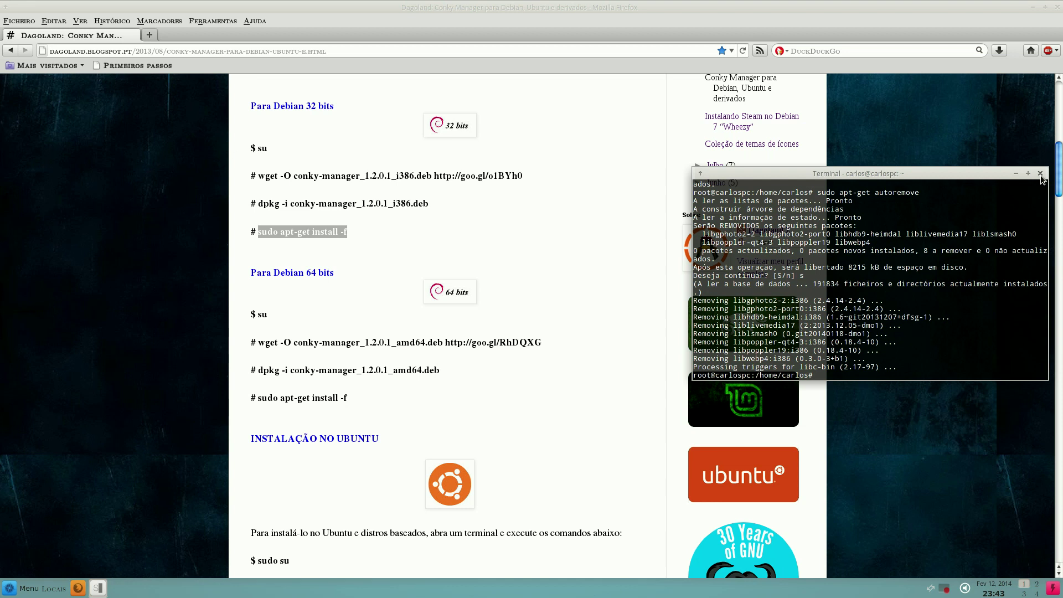
Step: Exit both root shells and the user shell so that the terminal closes
type("exit")
key("Return")
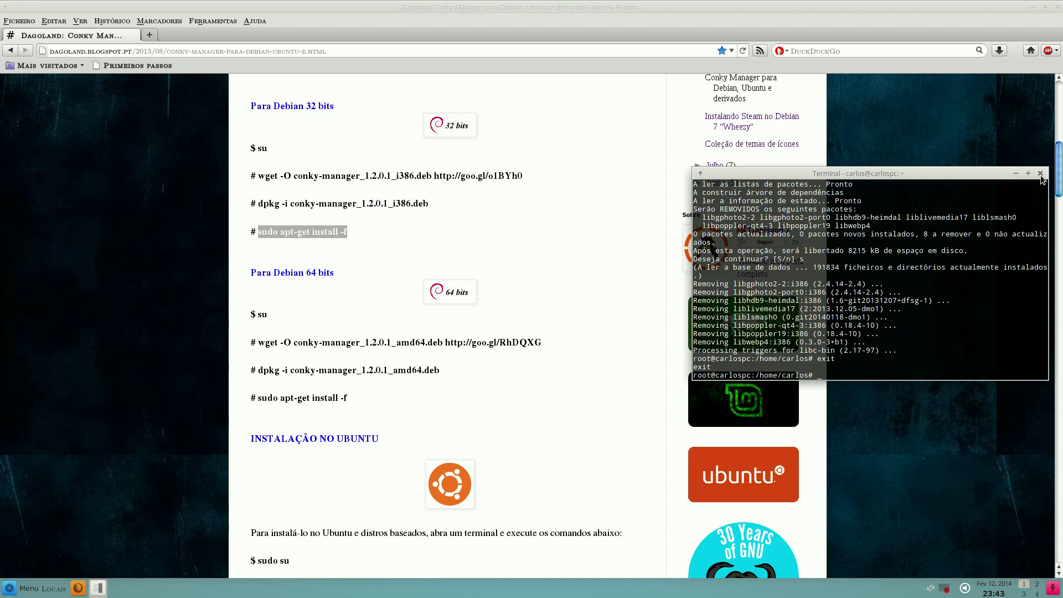
type("exit")
key("Return")
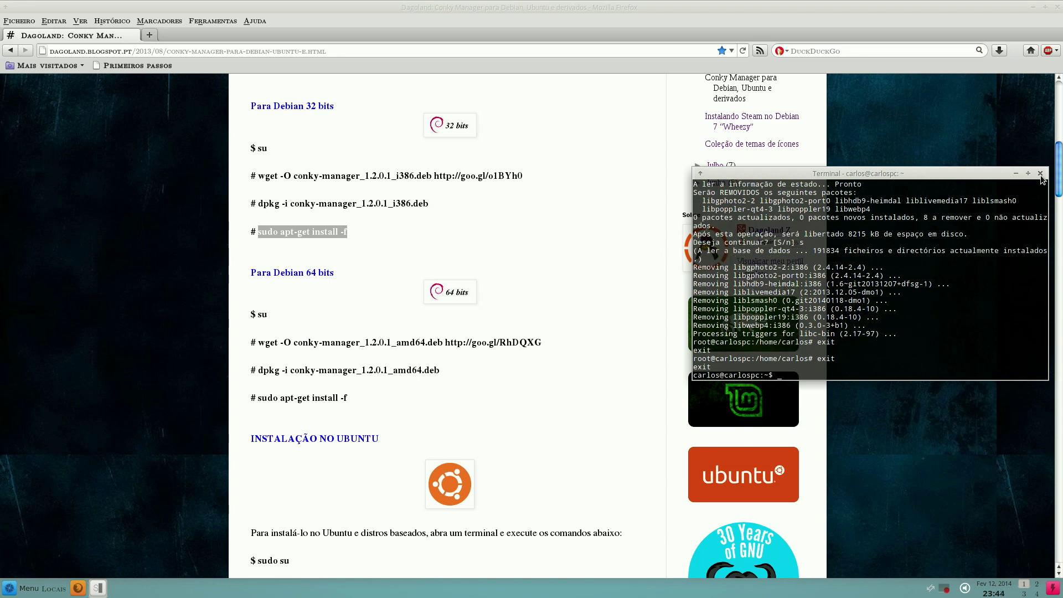
type("exit")
key("Return")
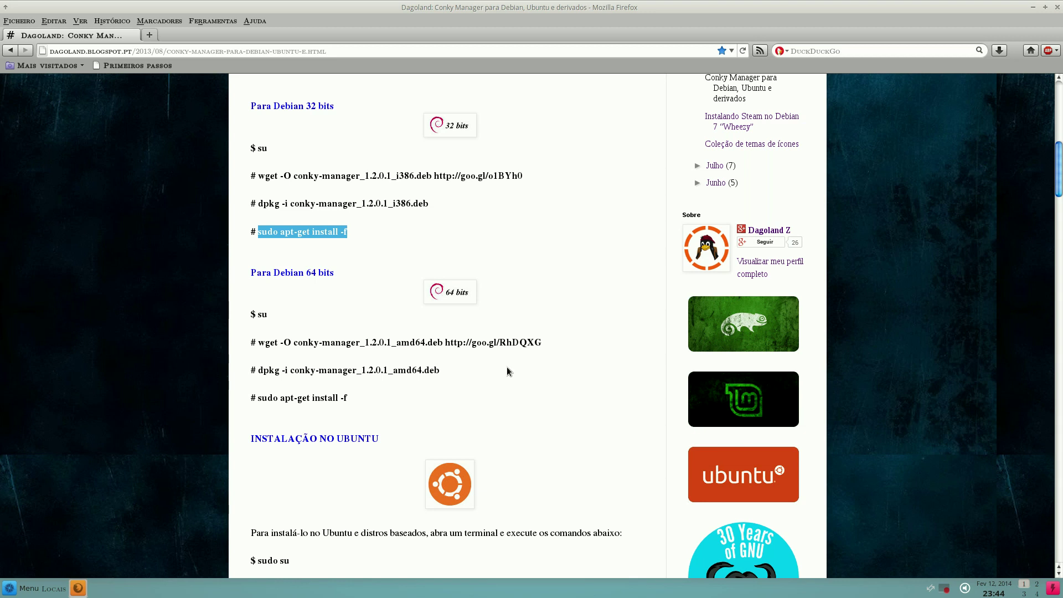
Step: Minimize Firefox, find and launch Conky Manager by searching the applications for "con", and minimize its window
left_click(1033, 7)
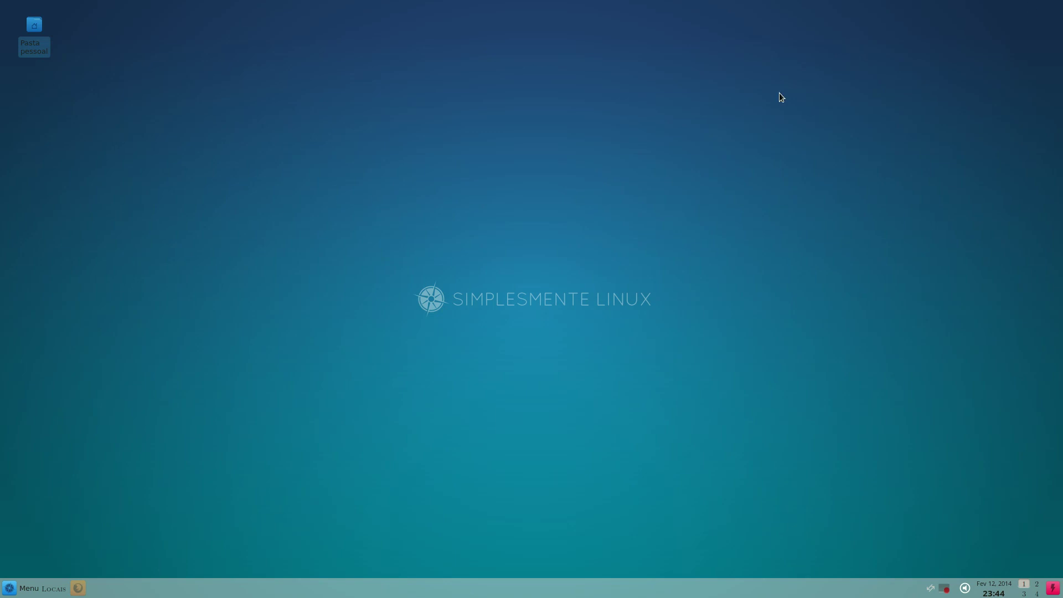
left_click(24, 588)
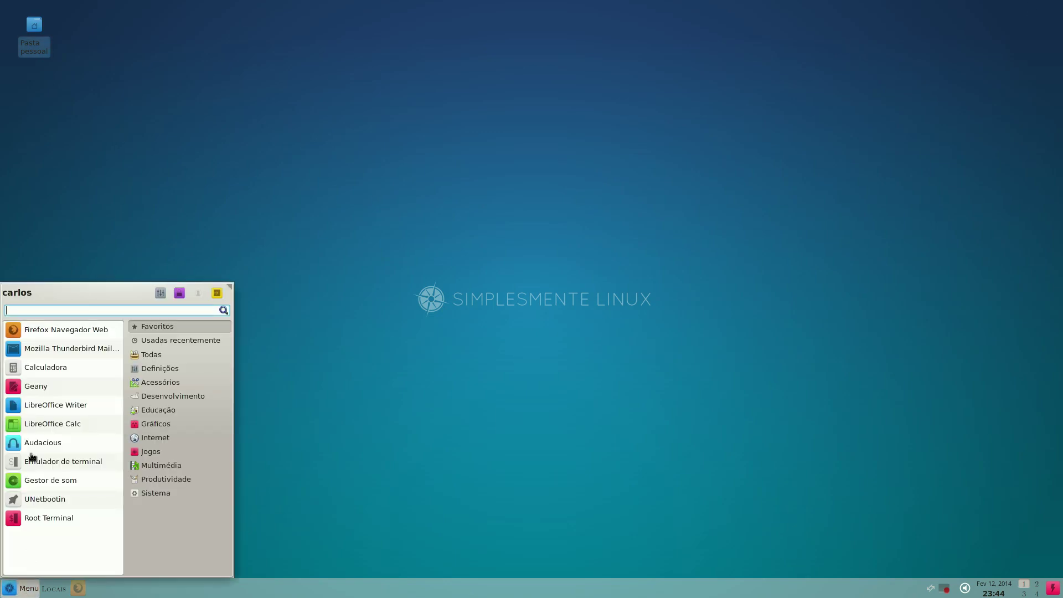
type("con")
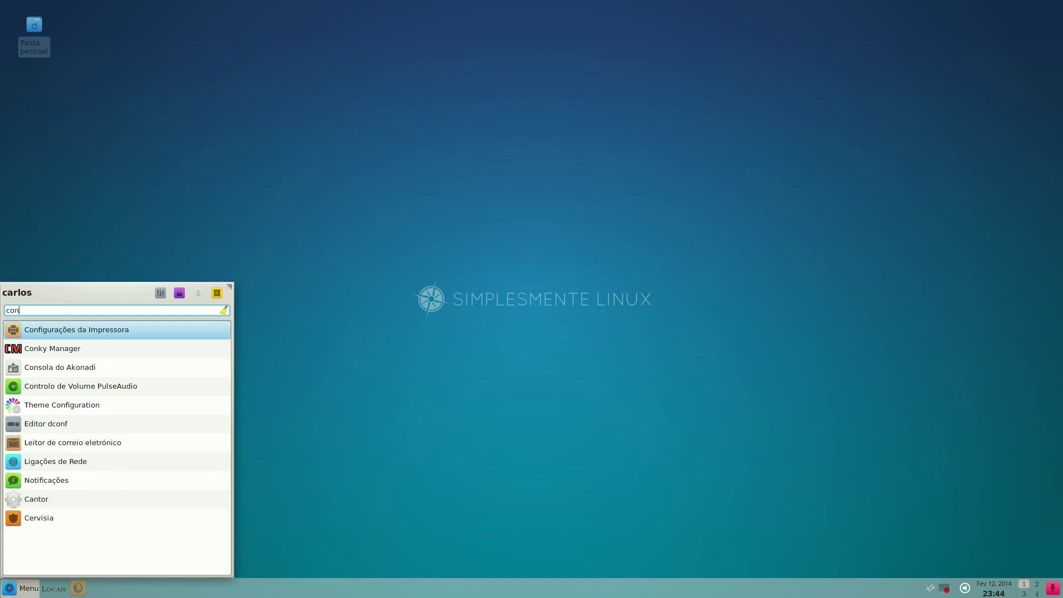
left_click(35, 348)
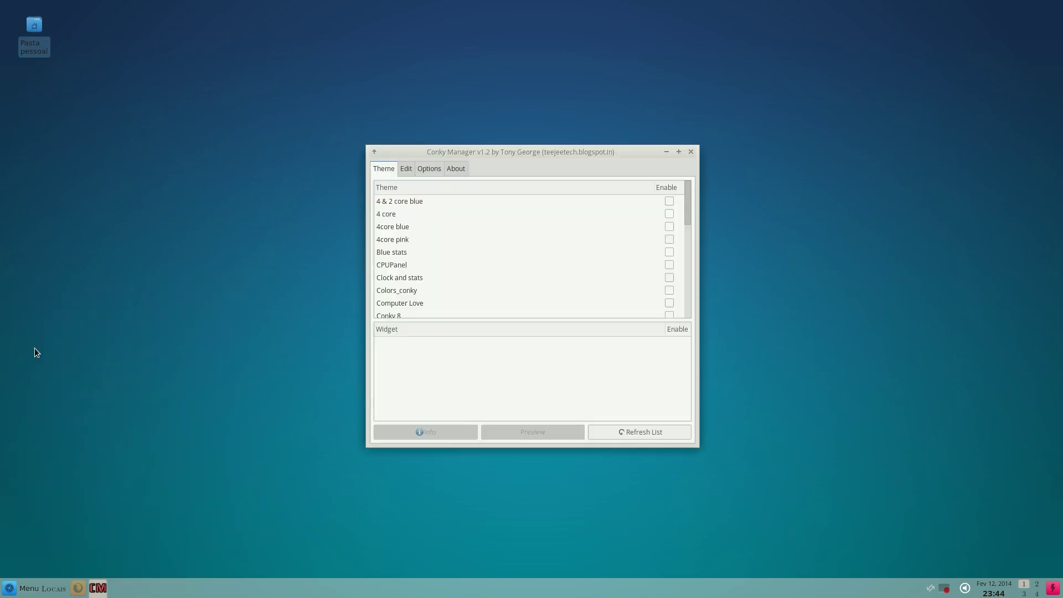
left_click(666, 153)
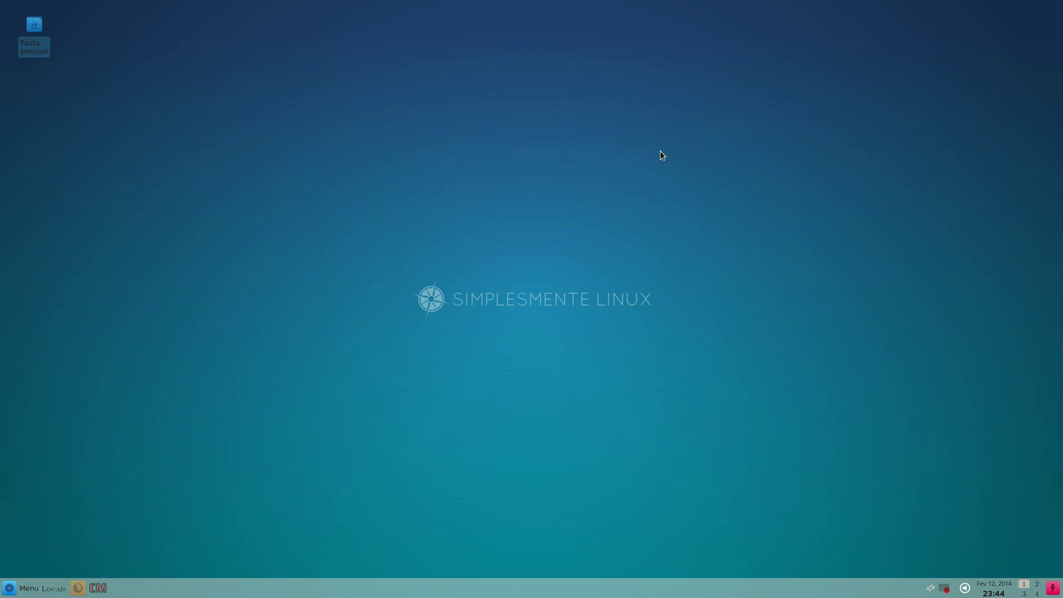
Step: In a new Firefox tab, search Google for "conky deluxe pack" and open the TeeJee Tech page on the Deluxe Conky Theme Pack
left_click(78, 588)
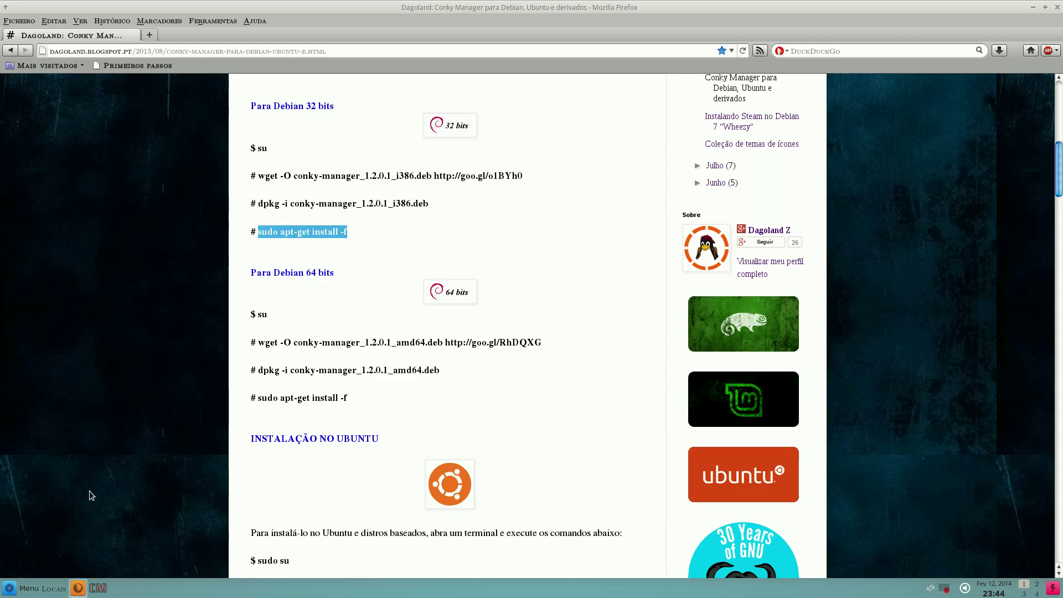
left_click(149, 34)
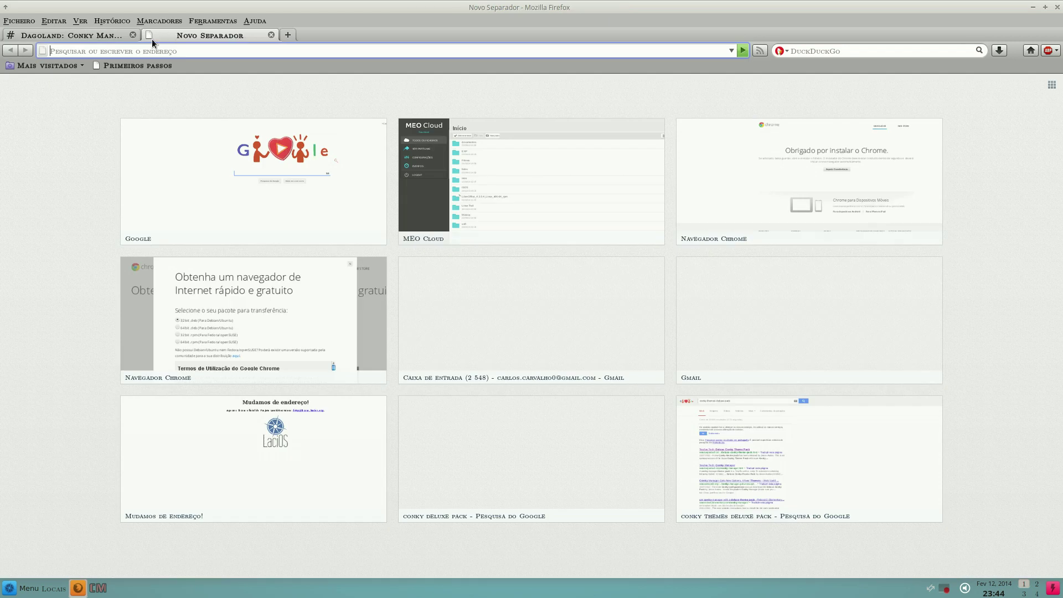
left_click(278, 209)
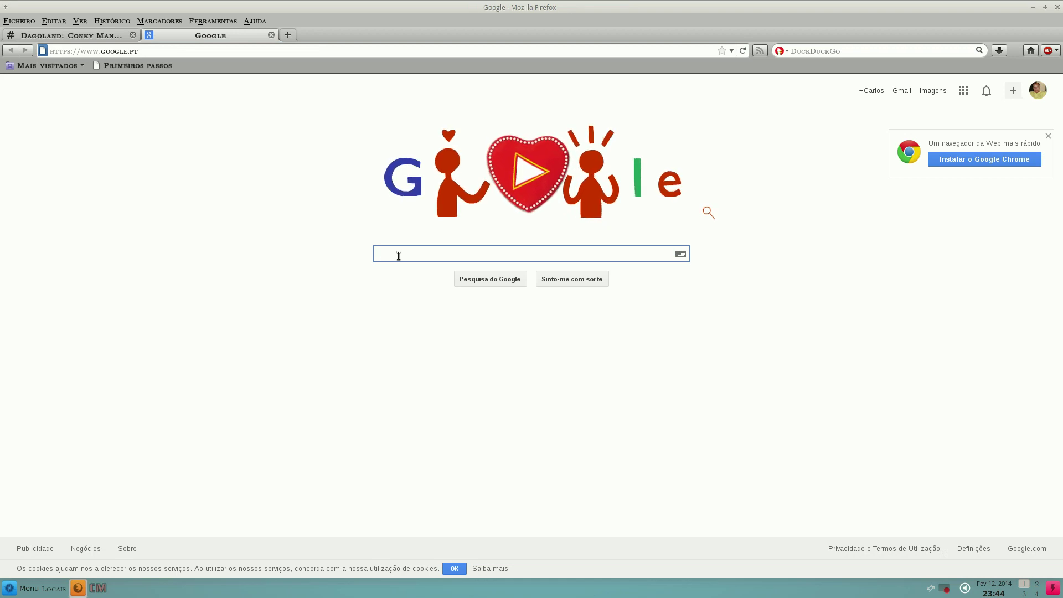
type("conky")
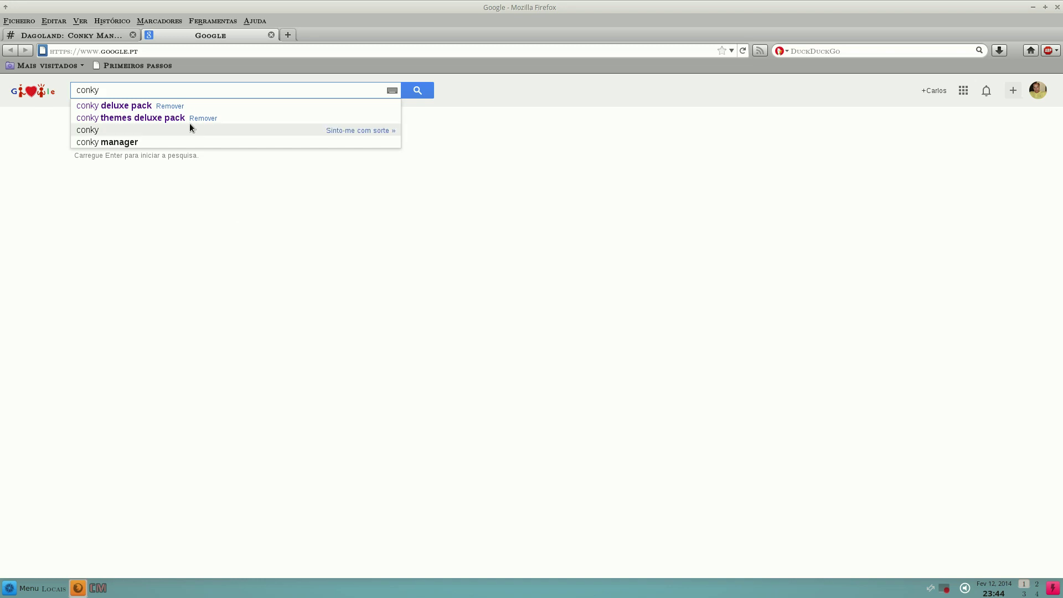
left_click(131, 105)
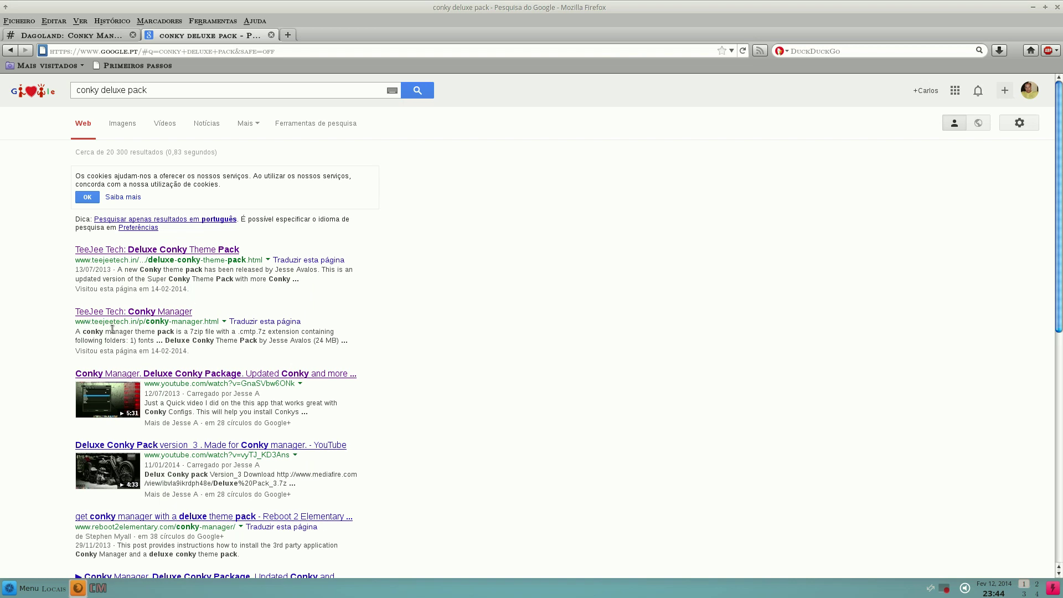
left_click(143, 250)
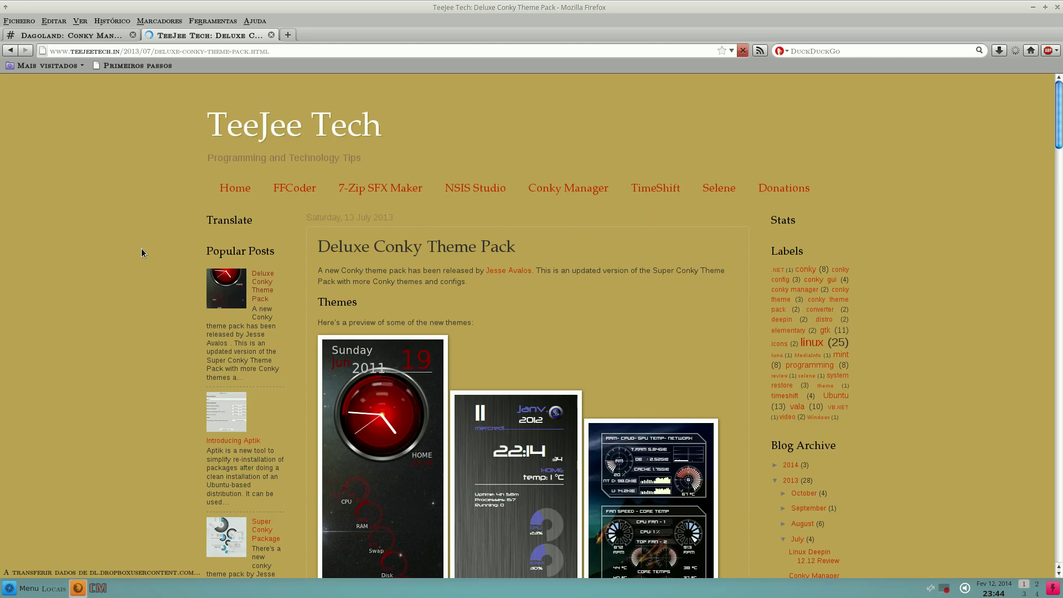
scroll(524, 334, "down", 3)
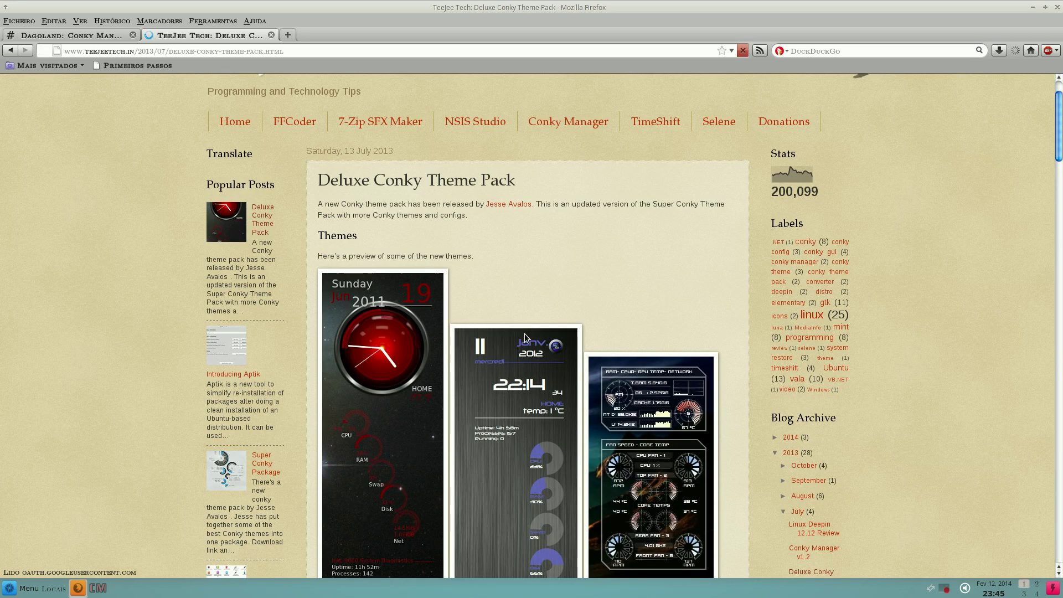
Step: Review the Deluxe Conky Theme Pack page, including its theme previews, videos, downloads and installation instructions
scroll(514, 326, "down", 8)
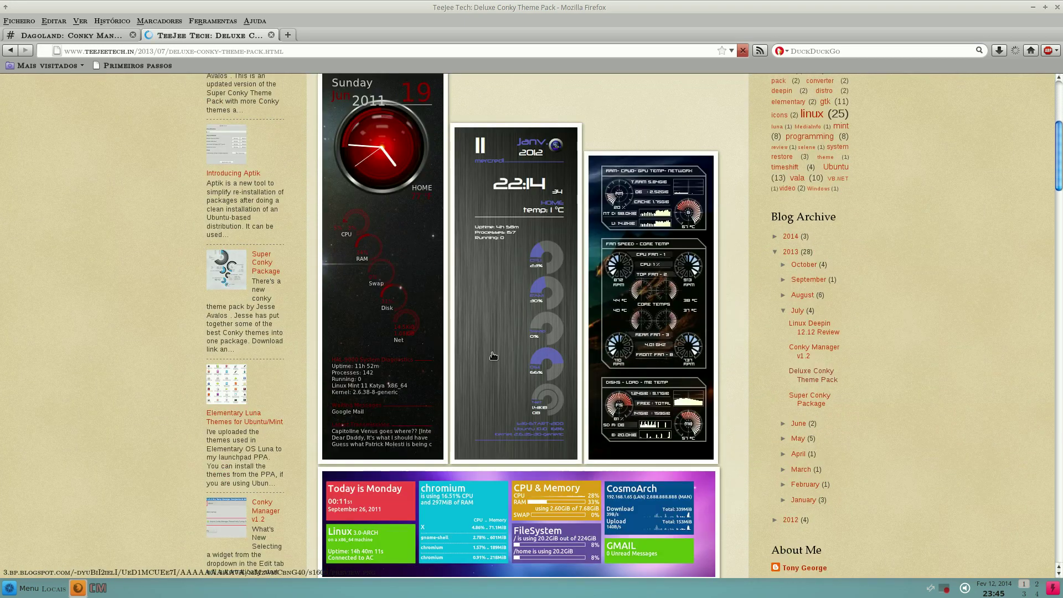
scroll(495, 360, "down", 12)
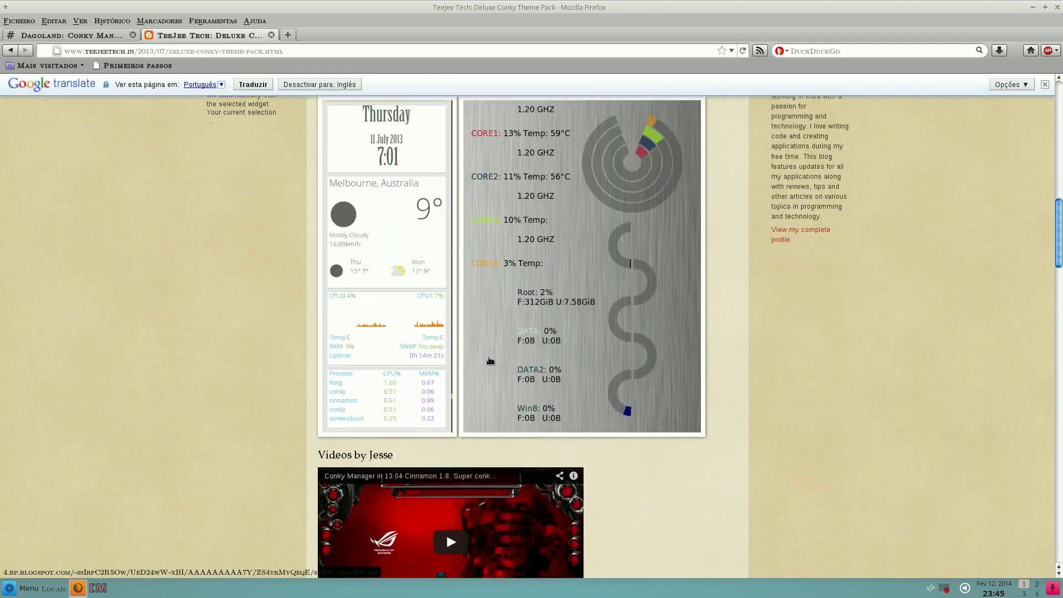
scroll(635, 392, "down", 8)
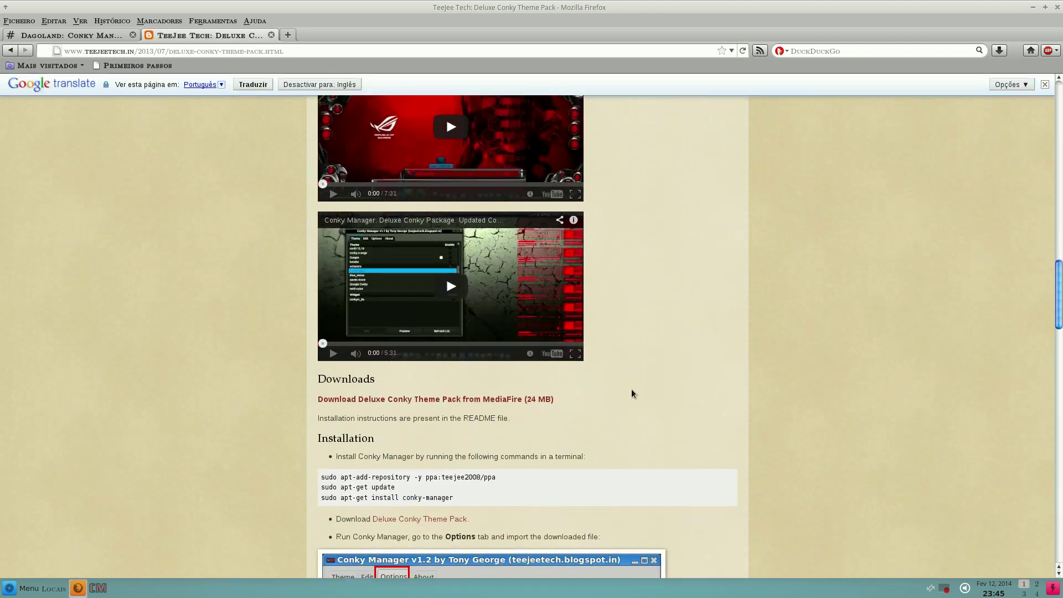
scroll(624, 386, "down", 5)
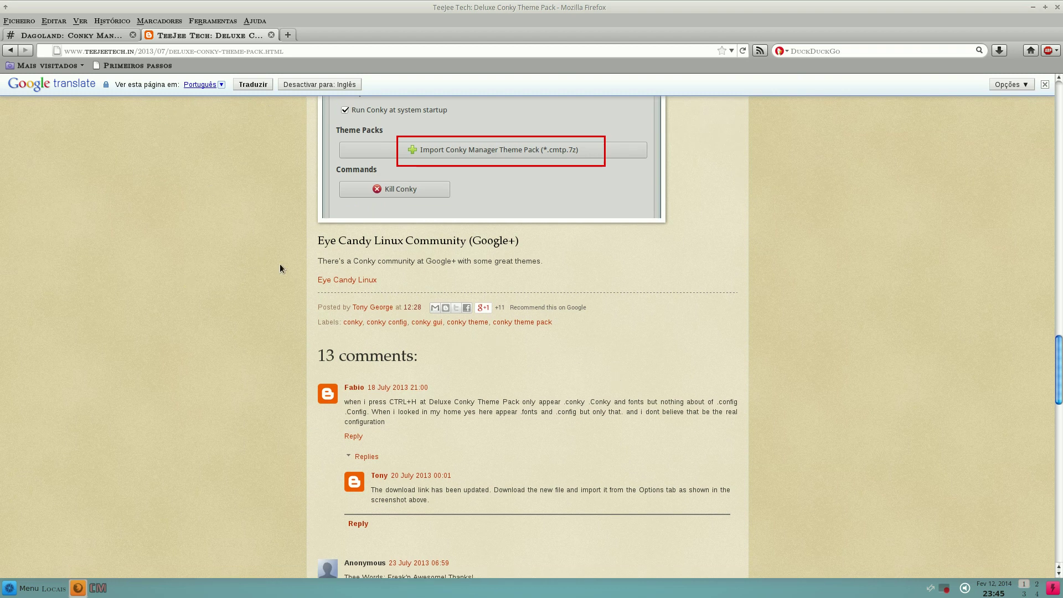
scroll(510, 417, "down", 4)
Step: Return to the Downloads section, view the MediaFire download page for the Deluxe Conky Theme Pack, and close its tab
scroll(496, 377, "up", 4)
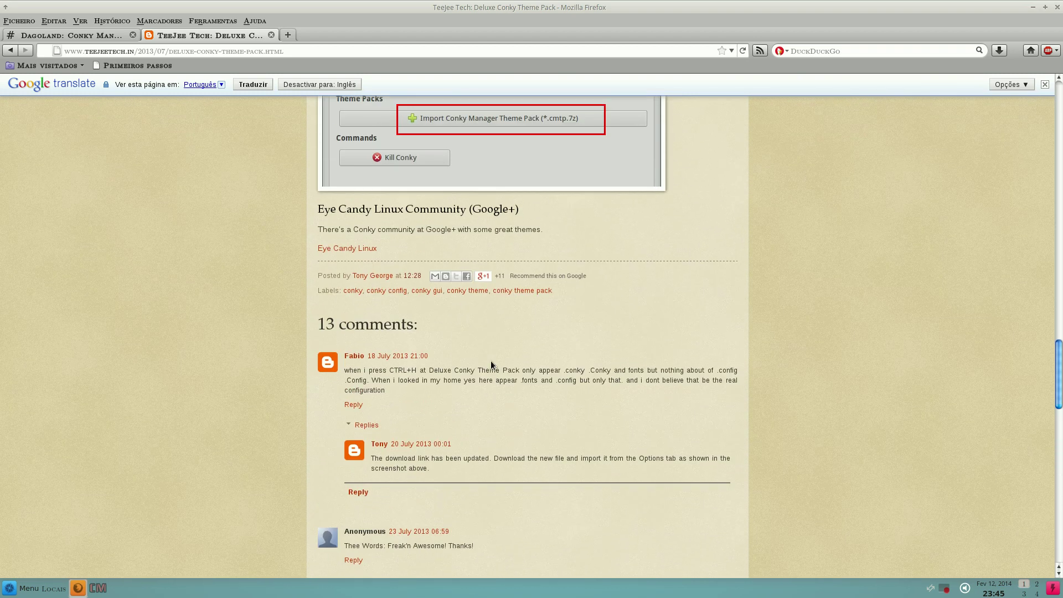
scroll(489, 330, "up", 1)
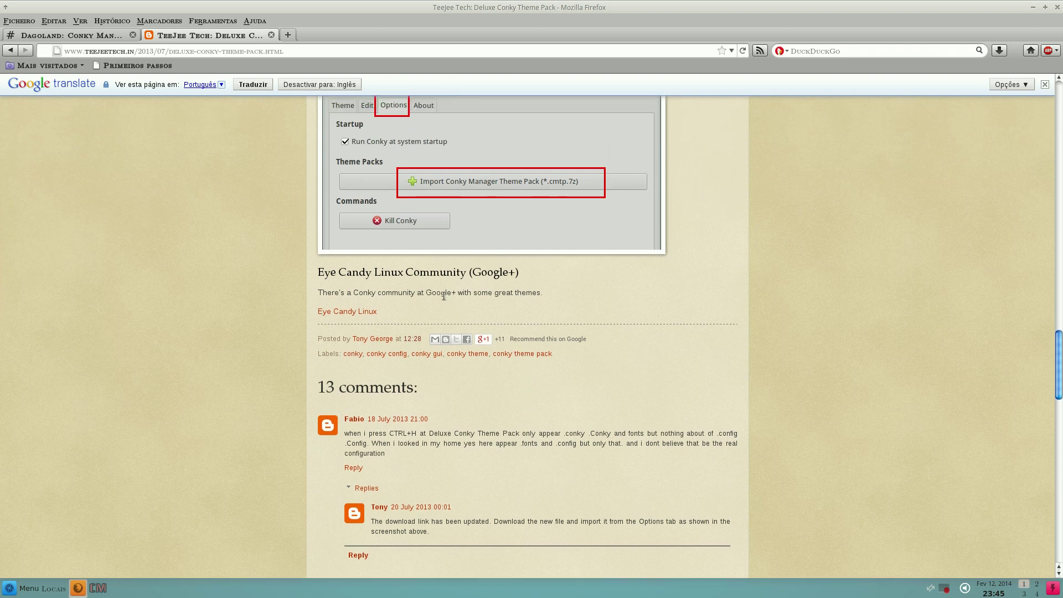
scroll(568, 394, "up", 4)
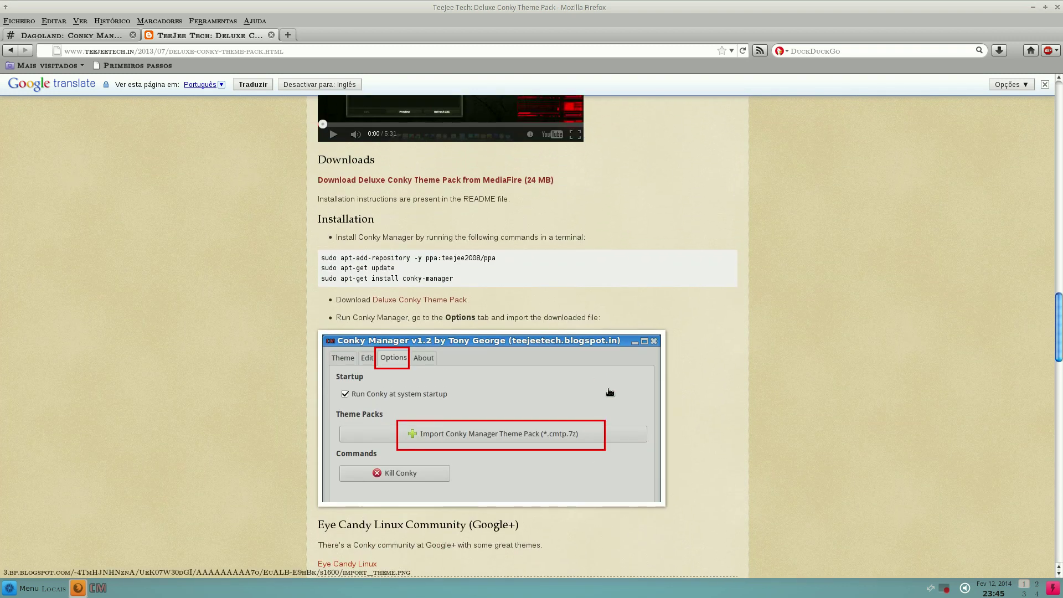
left_click(375, 181)
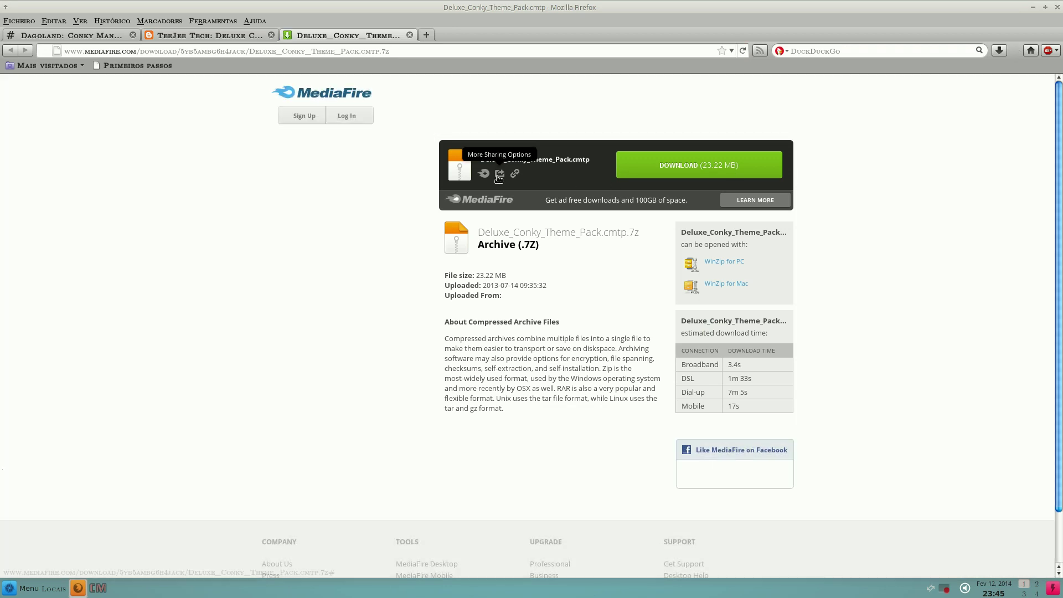
left_click(411, 35)
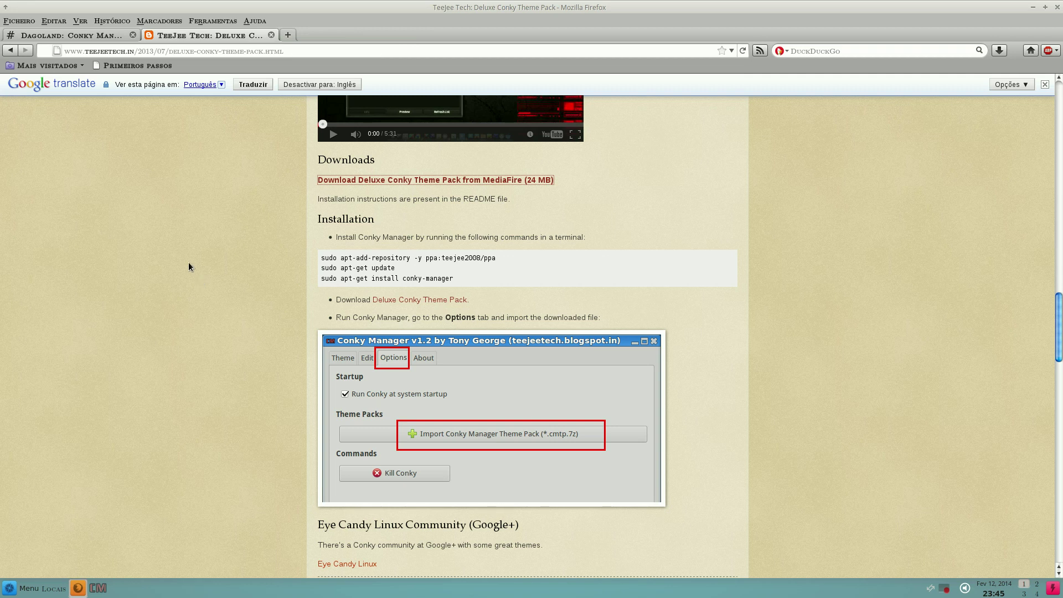
Step: In a new tab, search Google for "conky themees" and open the Conky Themes gallery of Custom-Linux on deviantART
left_click(288, 35)
left_click(300, 170)
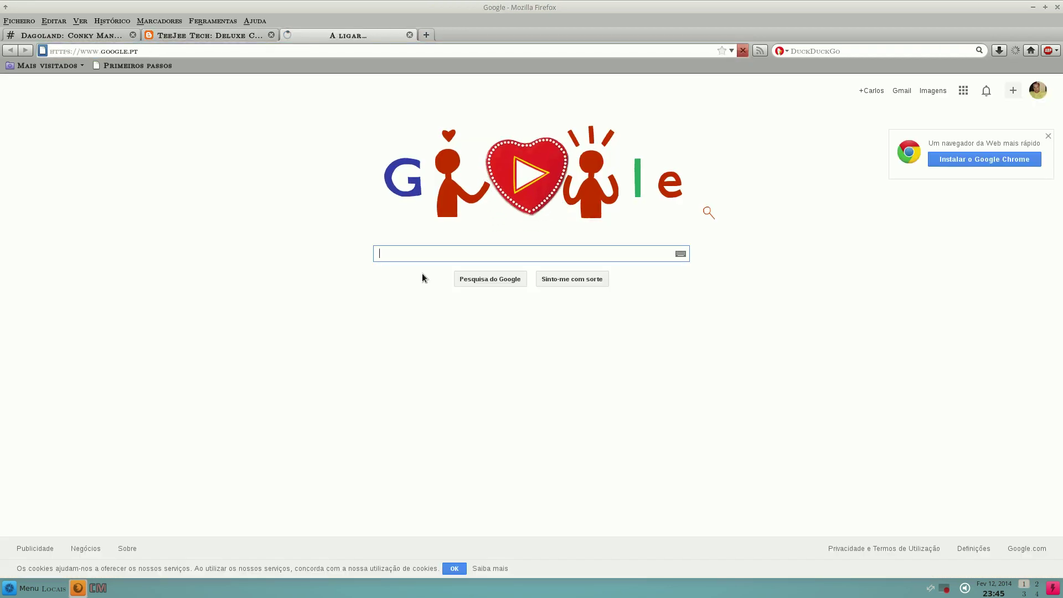
type("con")
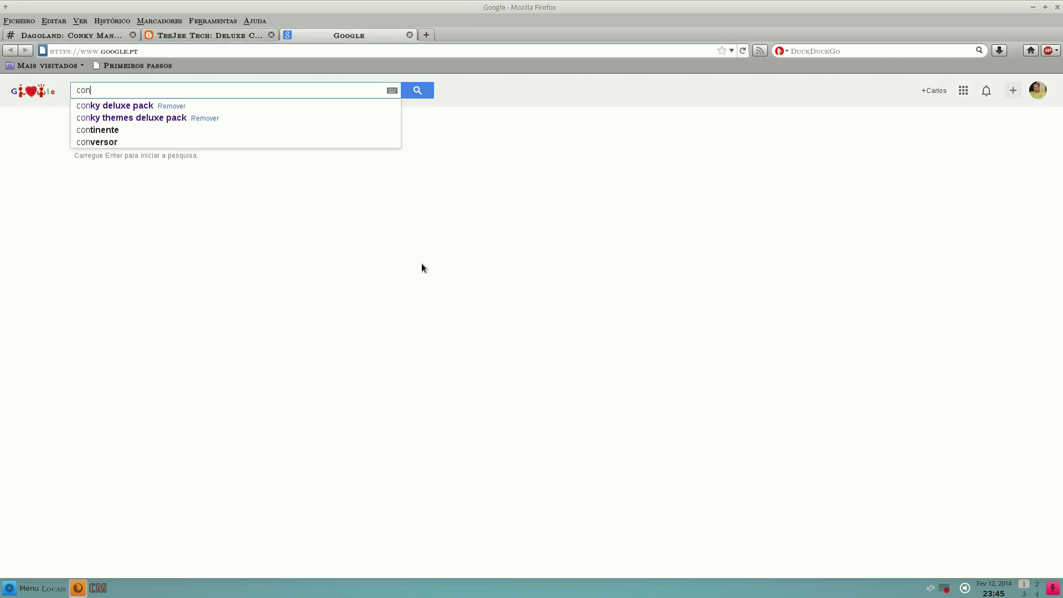
type("ky themees")
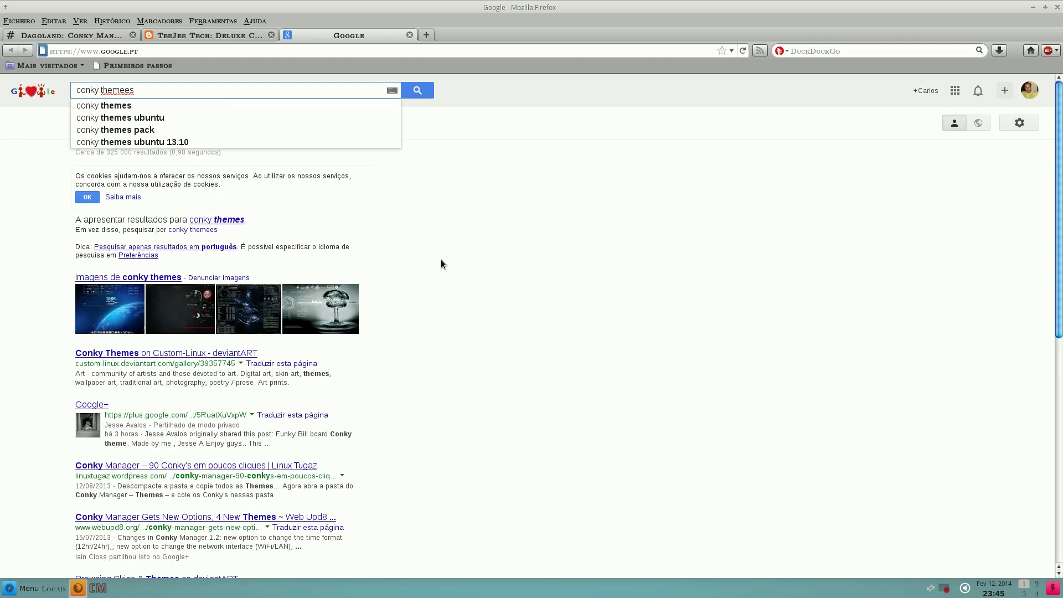
left_click(416, 90)
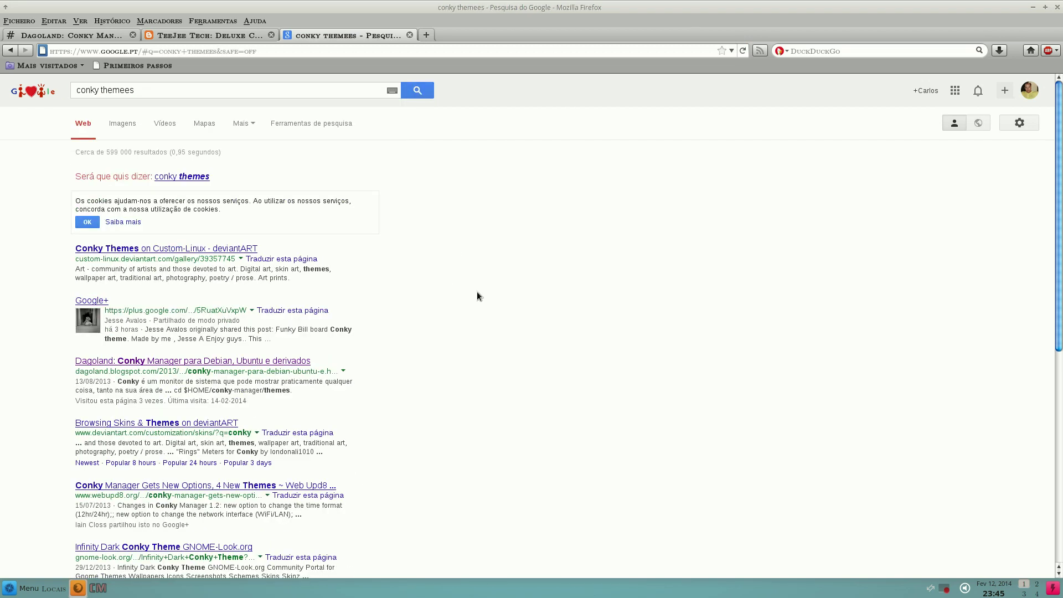
left_click(128, 250)
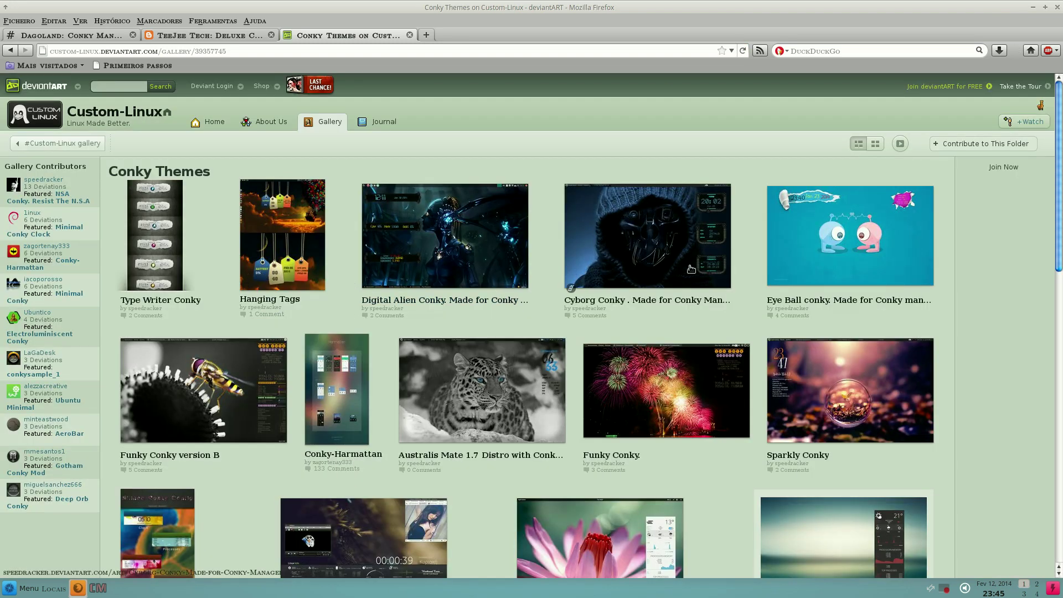
Step: Browse the Conky themes on gallery pages 1, 2 and 3 of the Custom-Linux group
scroll(665, 293, "down", 5)
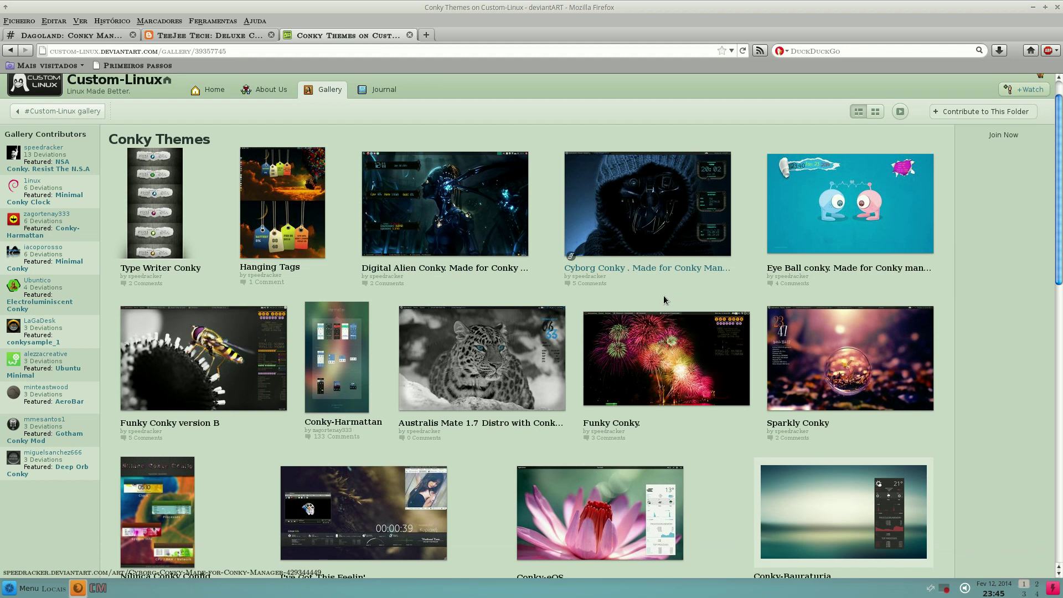
scroll(659, 298, "down", 6)
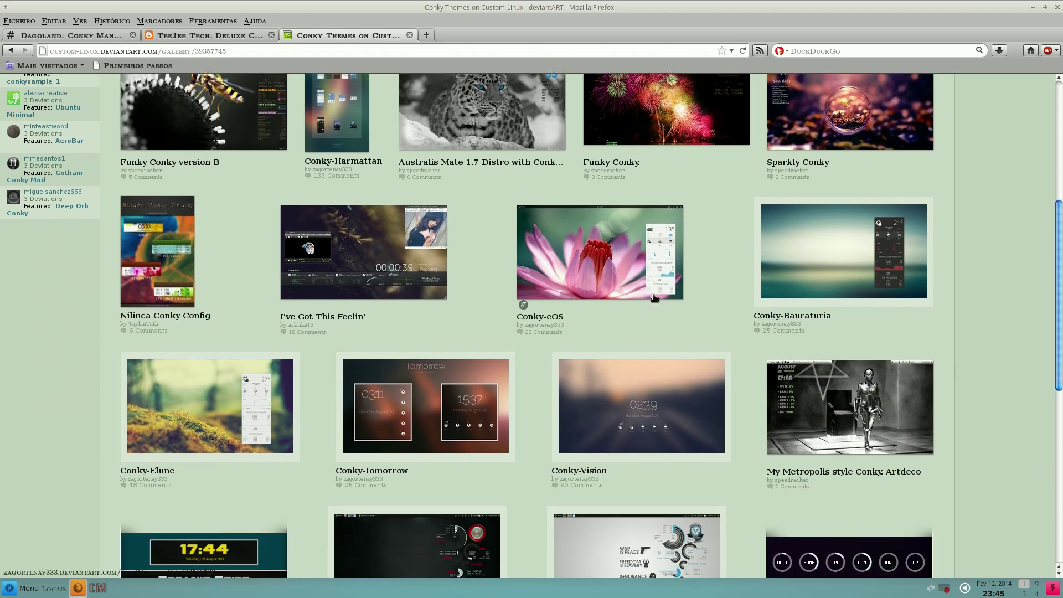
scroll(651, 298, "down", 2)
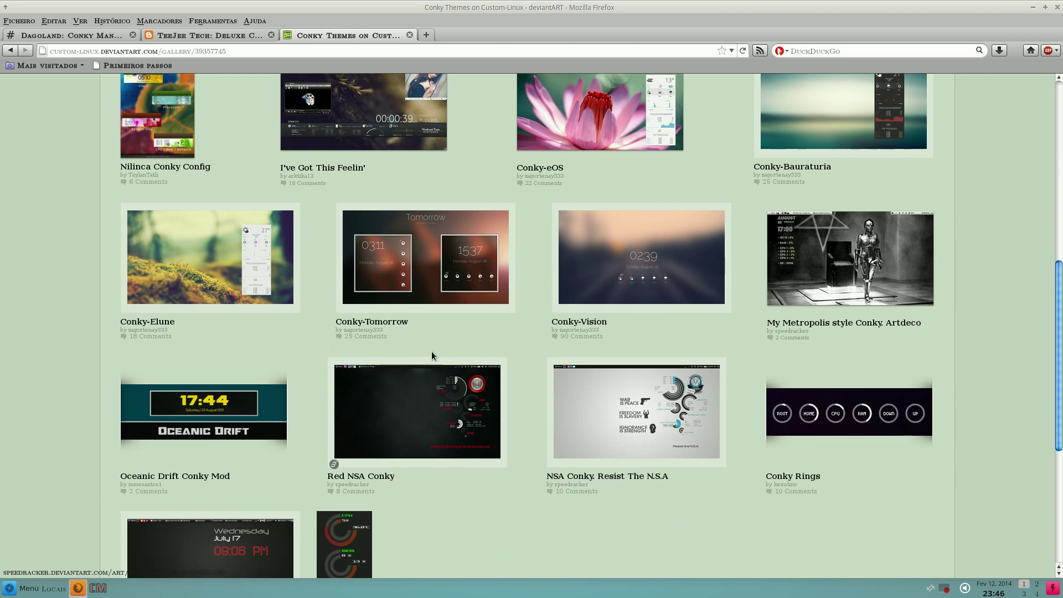
scroll(431, 352, "down", 6)
scroll(482, 371, "down", 3)
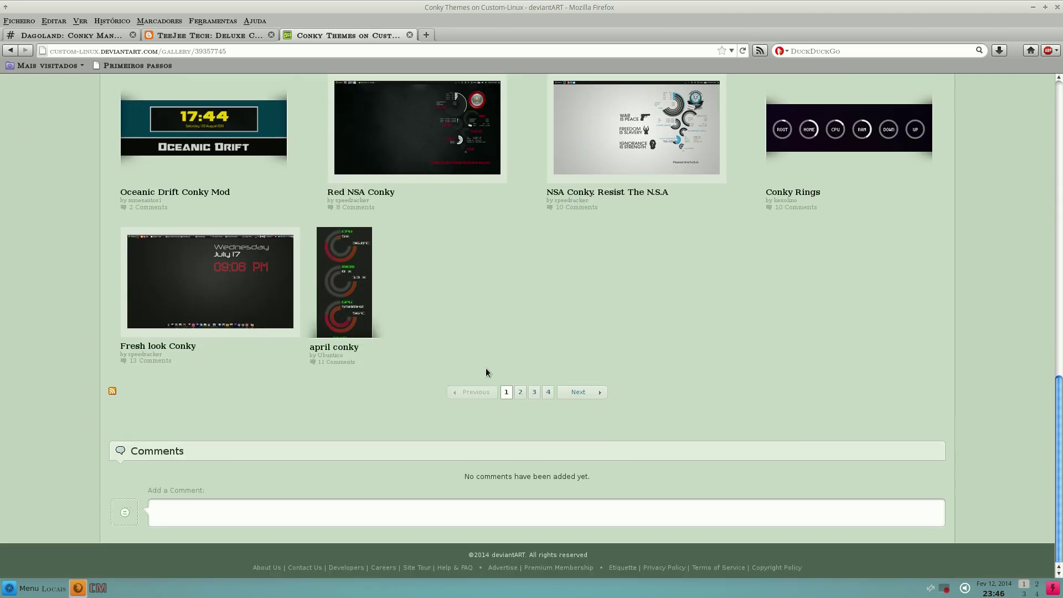
left_click(521, 394)
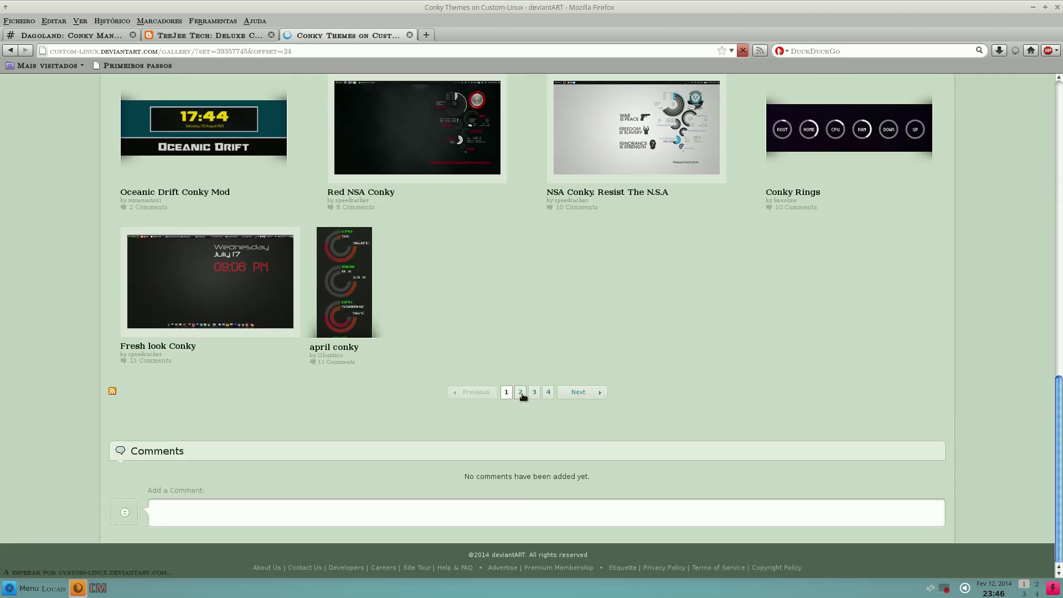
scroll(494, 297, "down", 2)
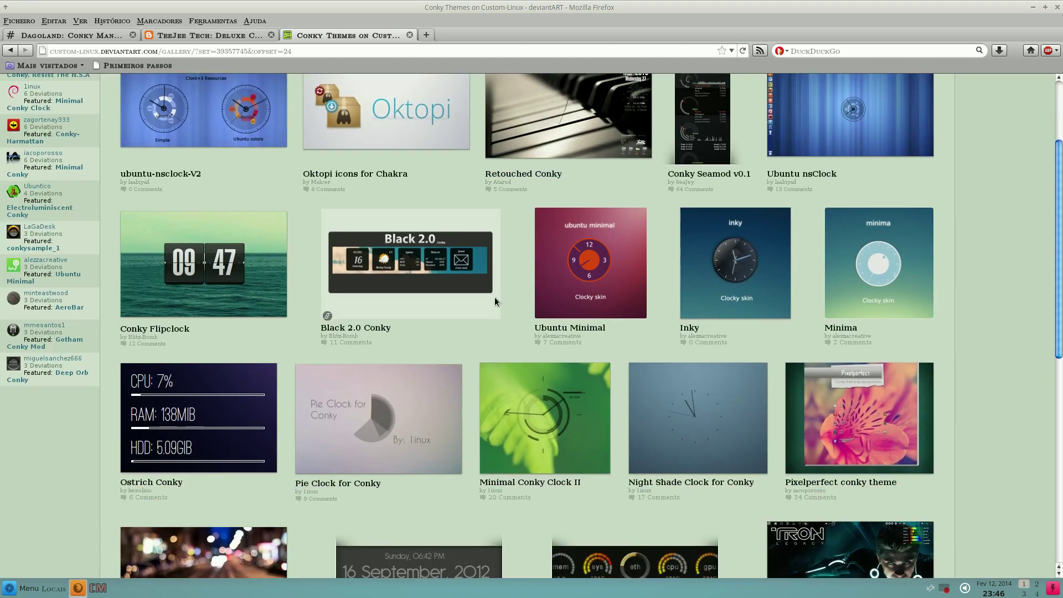
scroll(494, 297, "down", 4)
scroll(494, 322, "down", 10)
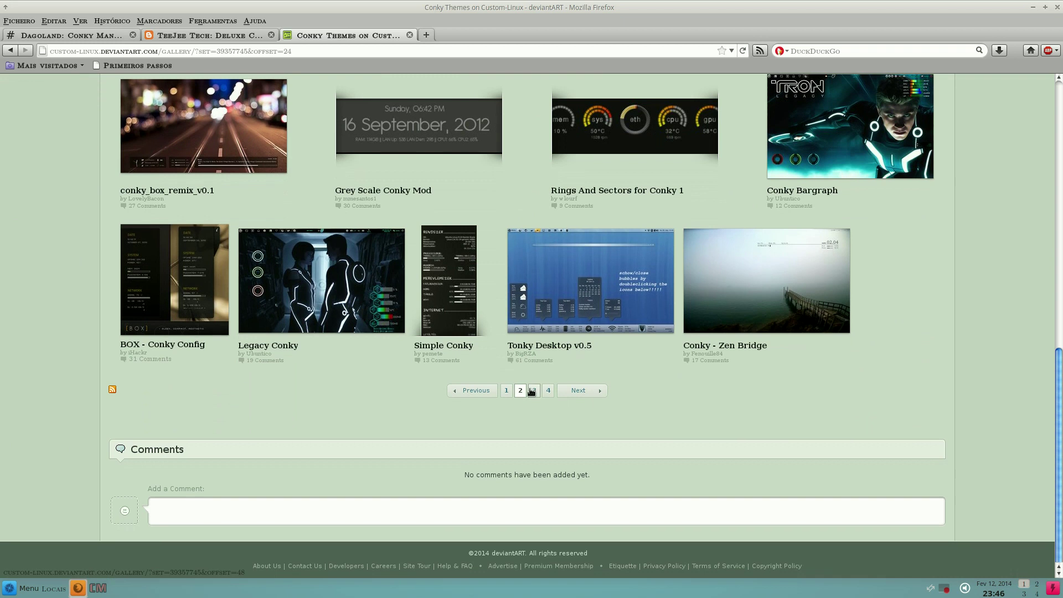
left_click(532, 391)
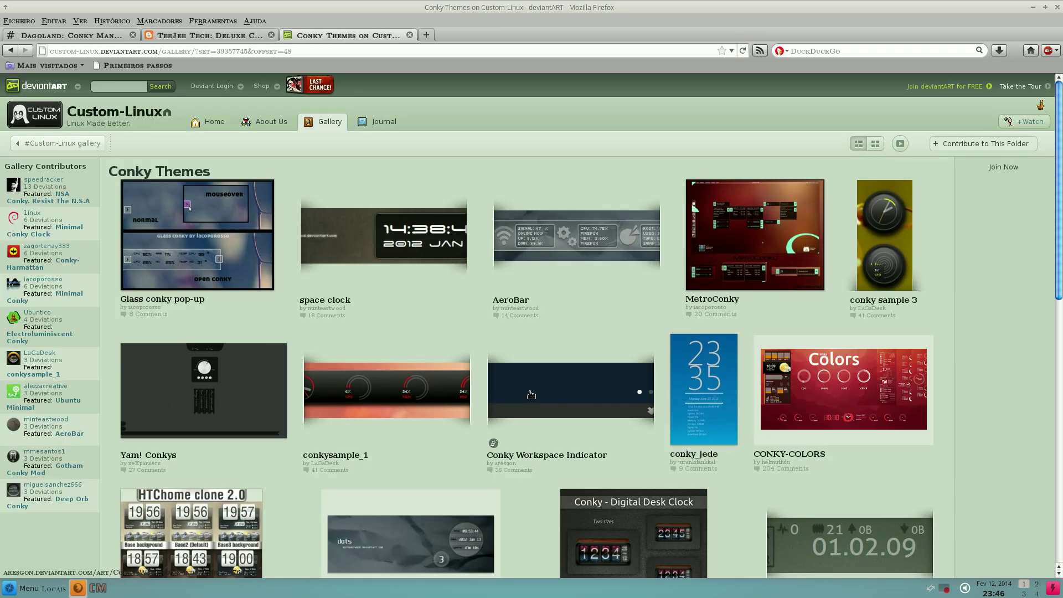
scroll(420, 330, "down", 3)
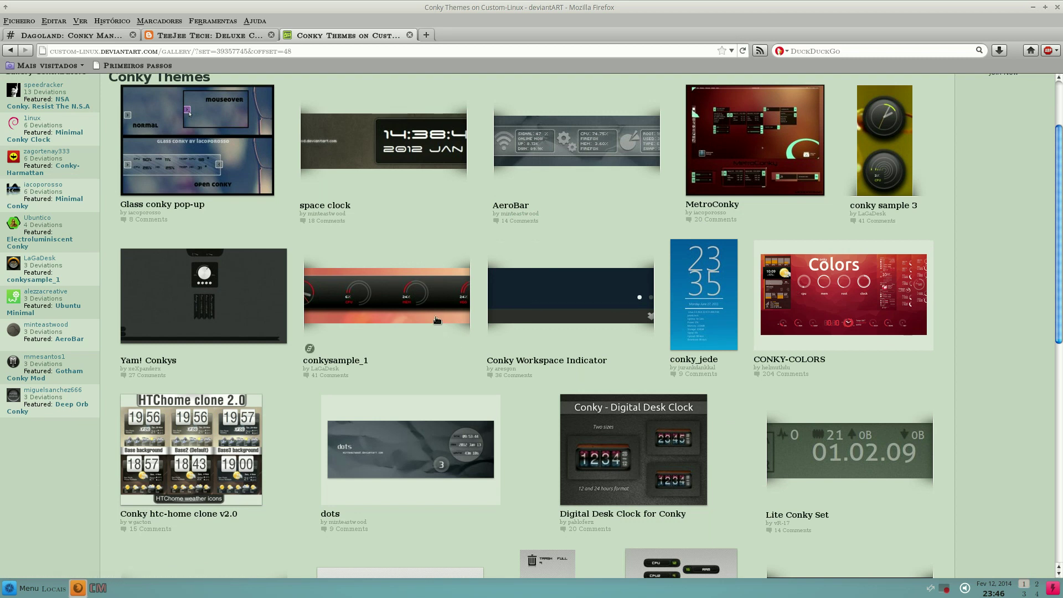
scroll(460, 335, "down", 2)
scroll(441, 332, "up", 5)
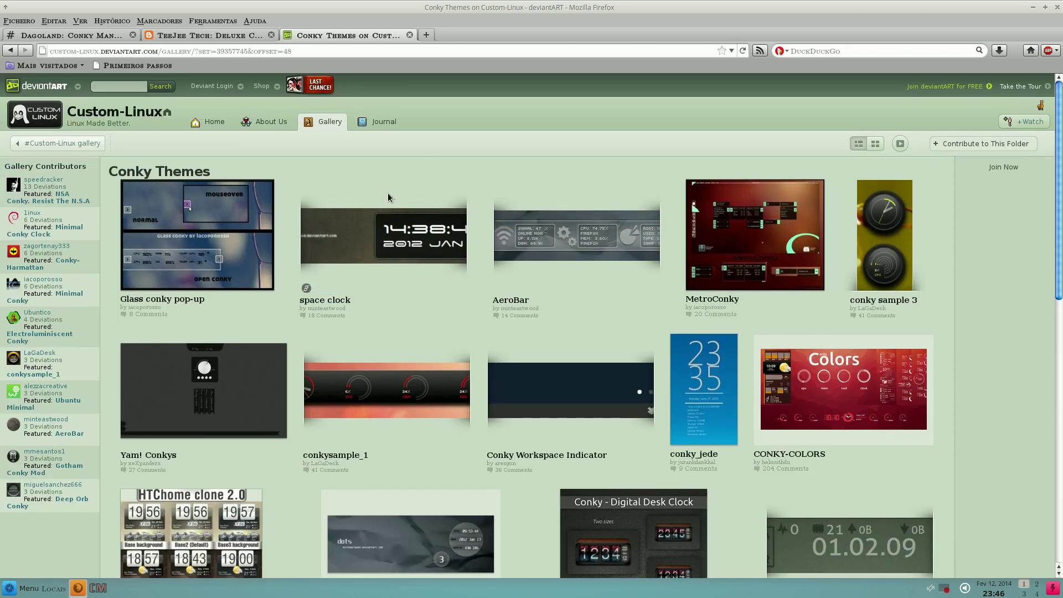
Step: Search Google for "lobo blog" in a new tab
left_click(427, 36)
left_click(283, 179)
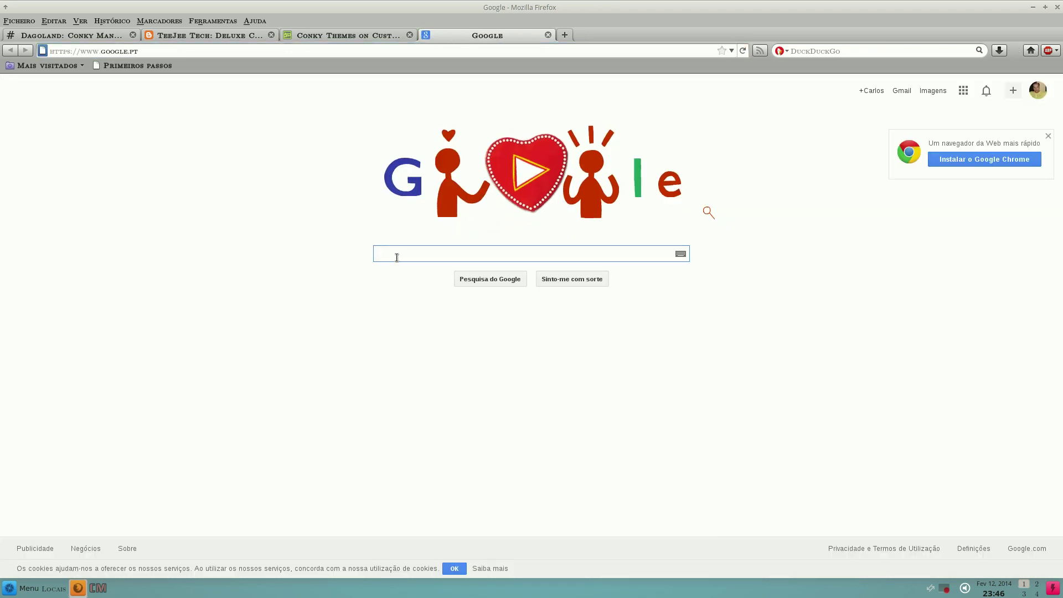
type("lobo ")
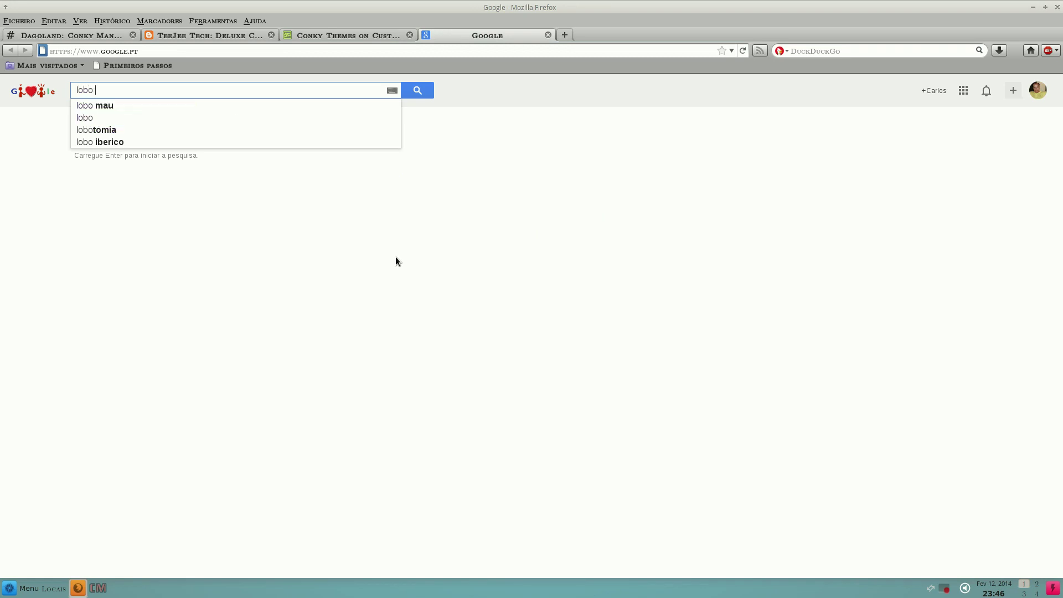
type("blog")
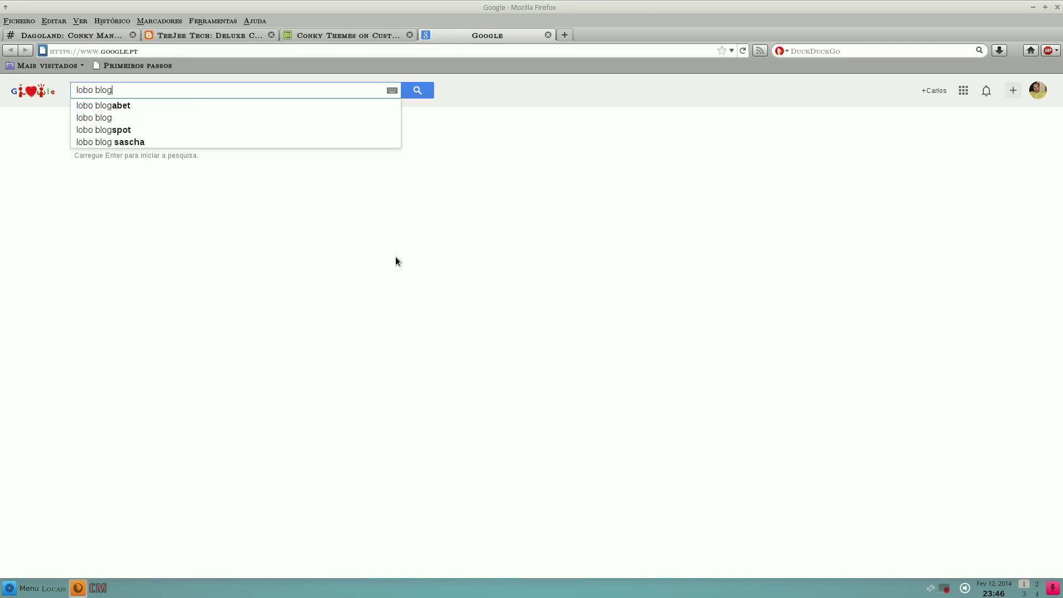
key("Return")
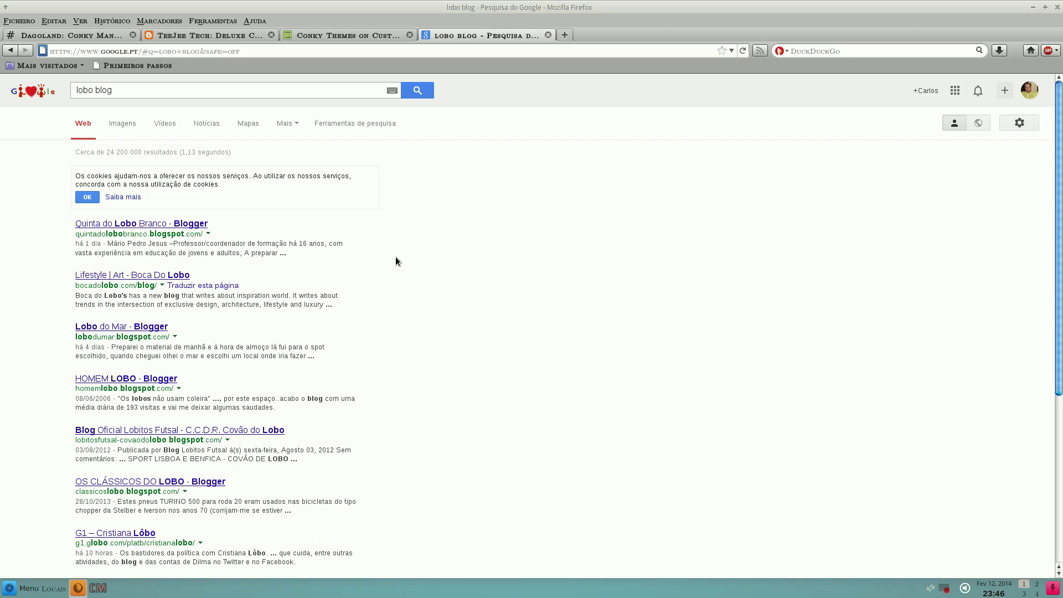
key("Print")
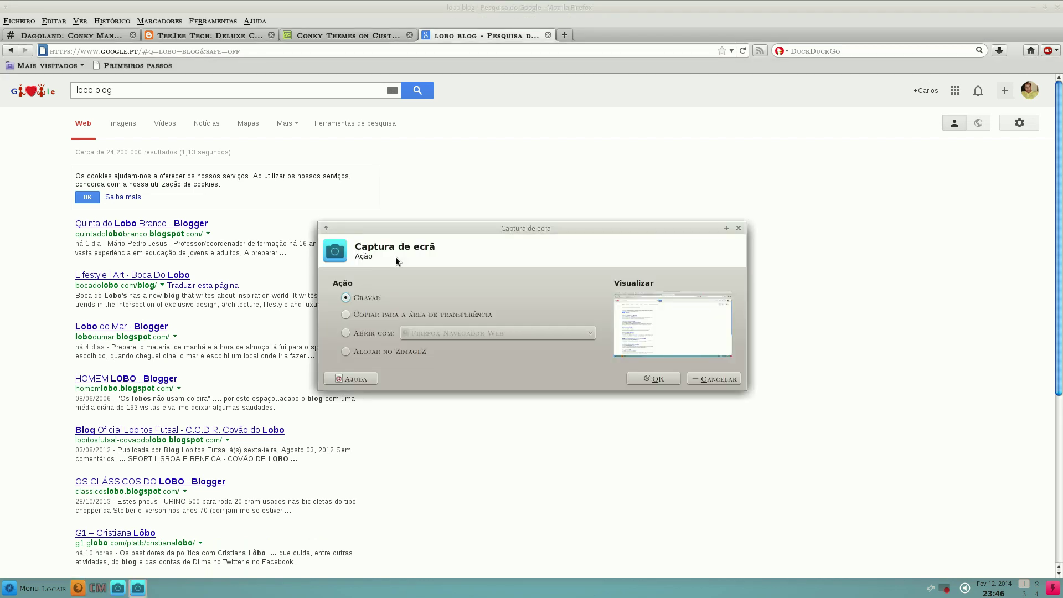
left_click(738, 228)
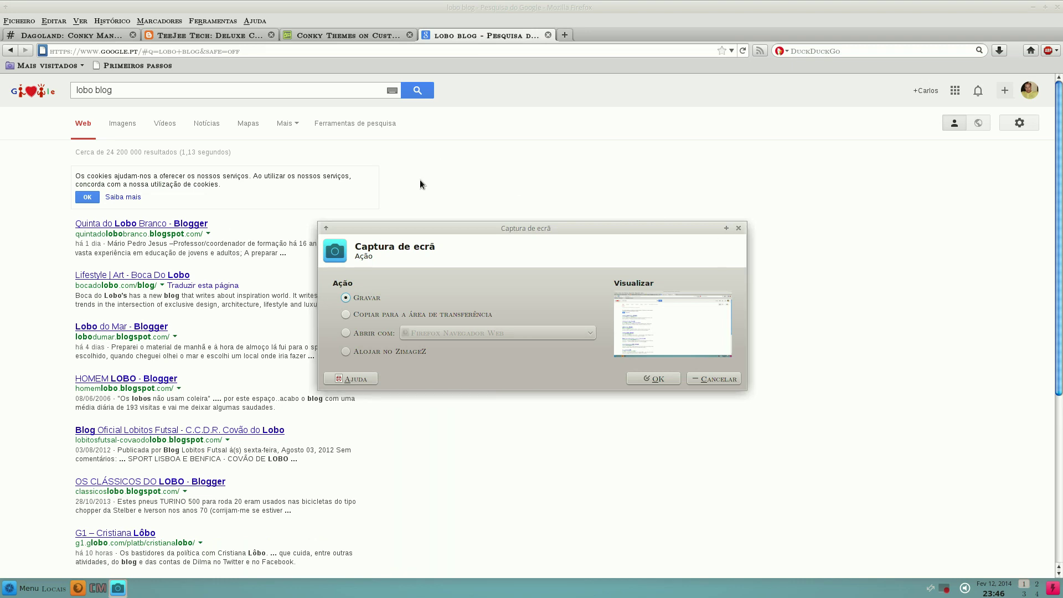
left_click(739, 228)
Step: Replace the Google query with "viva linux", open the Viva o Linux forum from the results, and look over its topic list
left_click(203, 93)
key("BackSpace")
key("BackSpace")
key("BackSpace")
key("BackSpace")
key("BackSpace")
key("BackSpace")
key("BackSpace")
key("BackSpace")
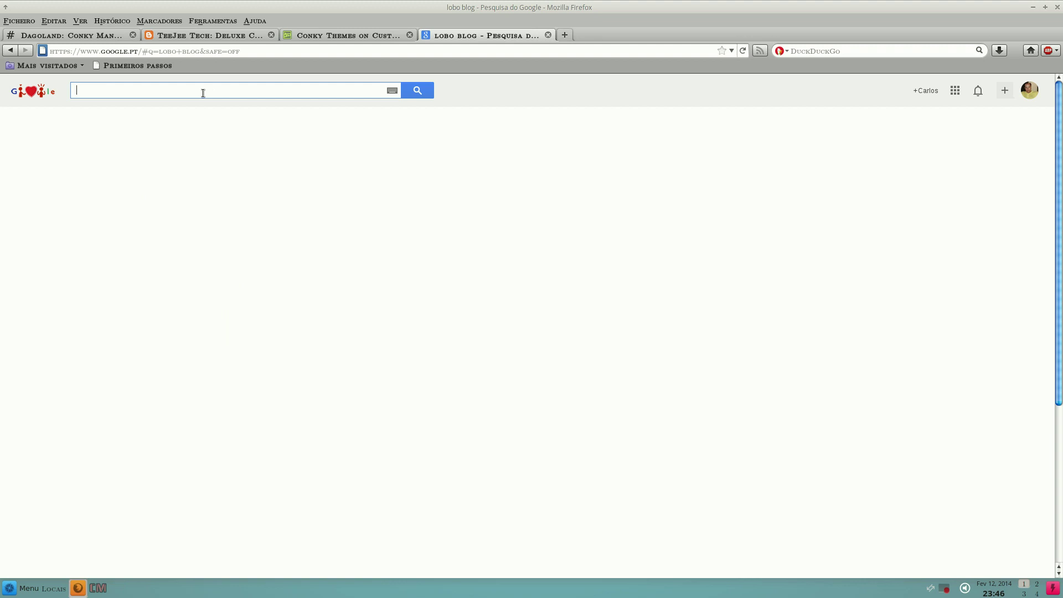
type("c")
key("BackSpace")
type("viva linux")
key("Return")
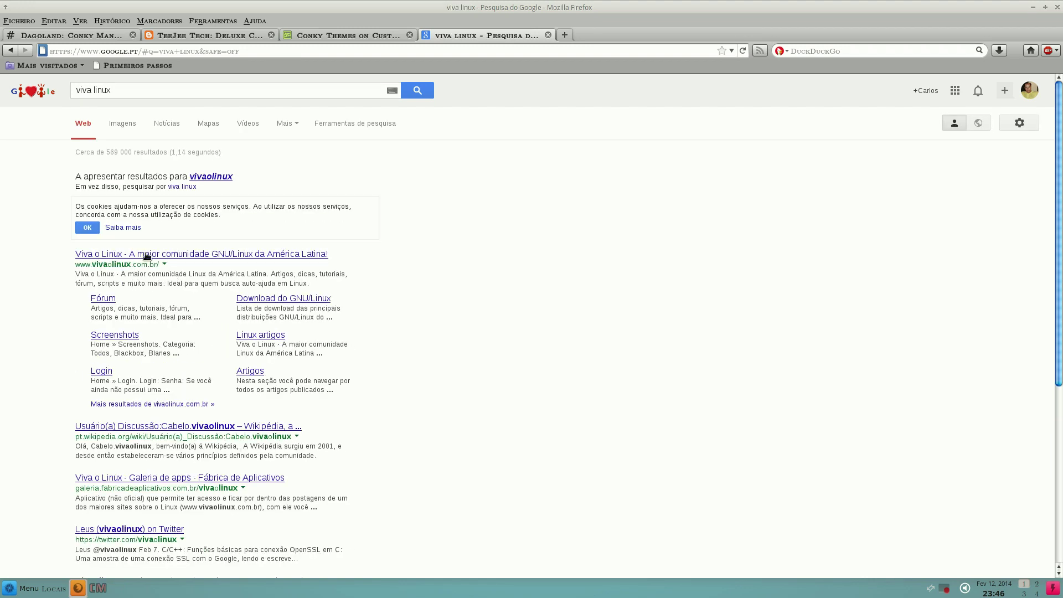
left_click(108, 300)
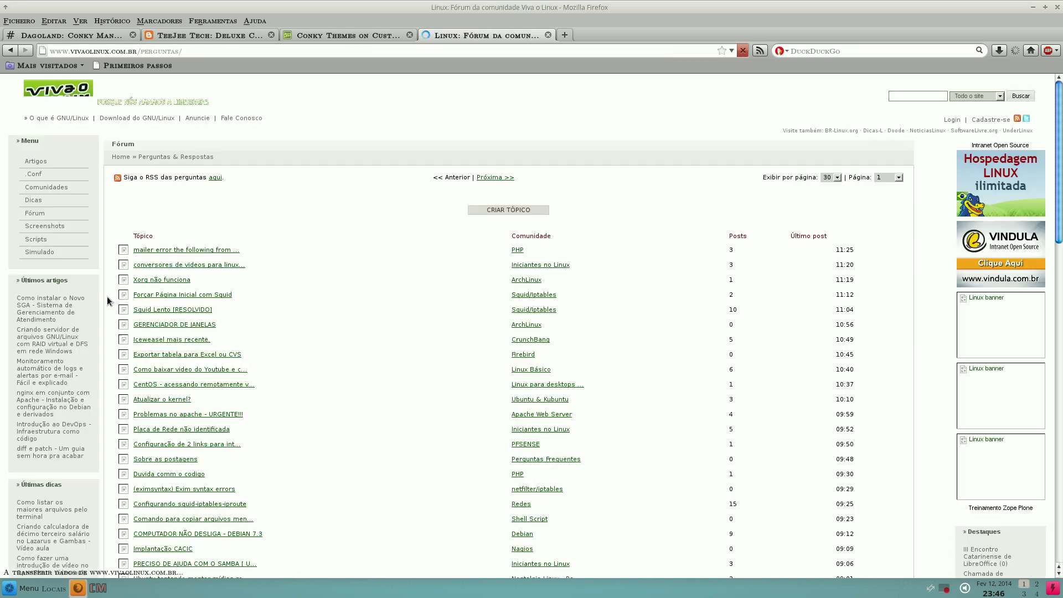
scroll(304, 254, "down", 5)
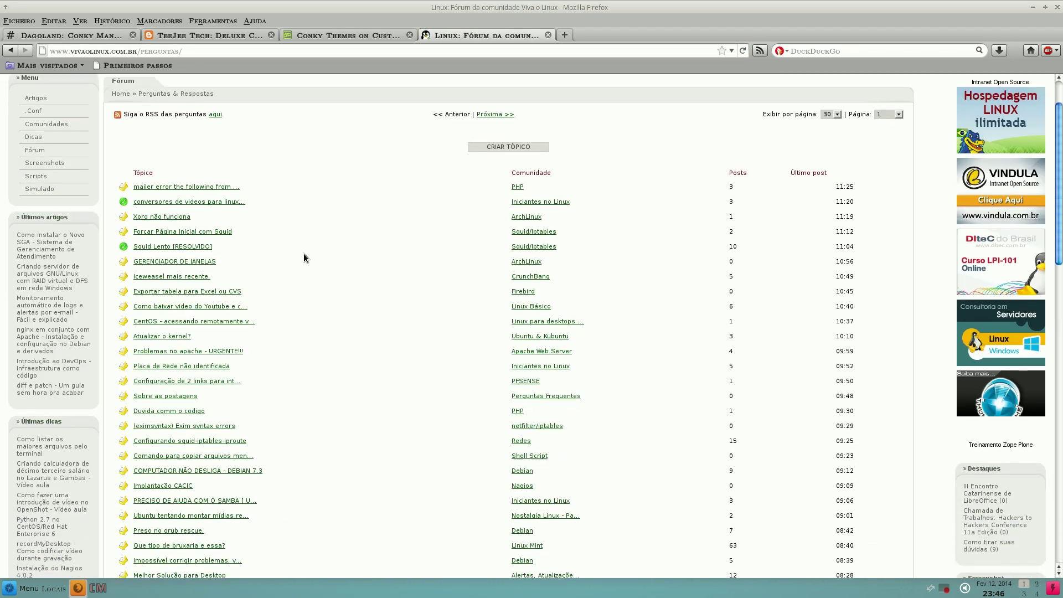
scroll(302, 244, "up", 4)
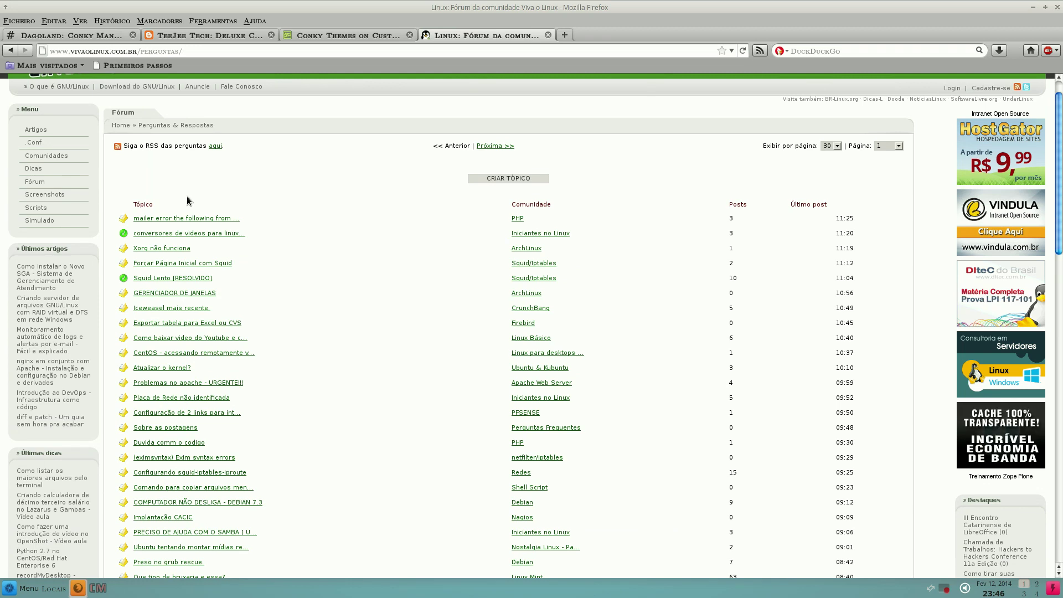
Step: Close the viva linux search page and examine the Conky themes on page 3 of the Custom-Linux gallery
left_click(10, 50)
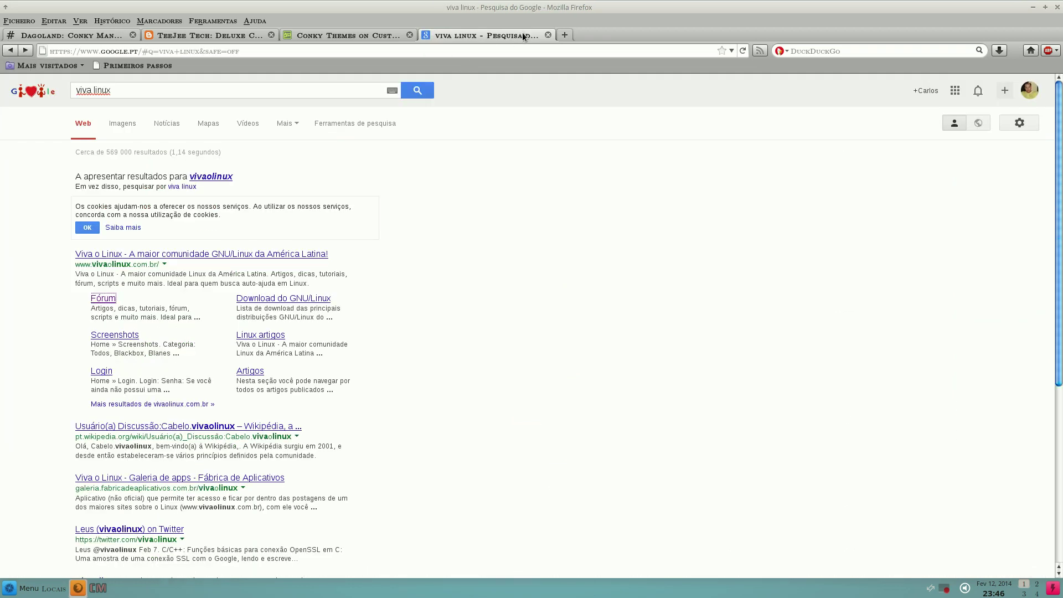
left_click(548, 35)
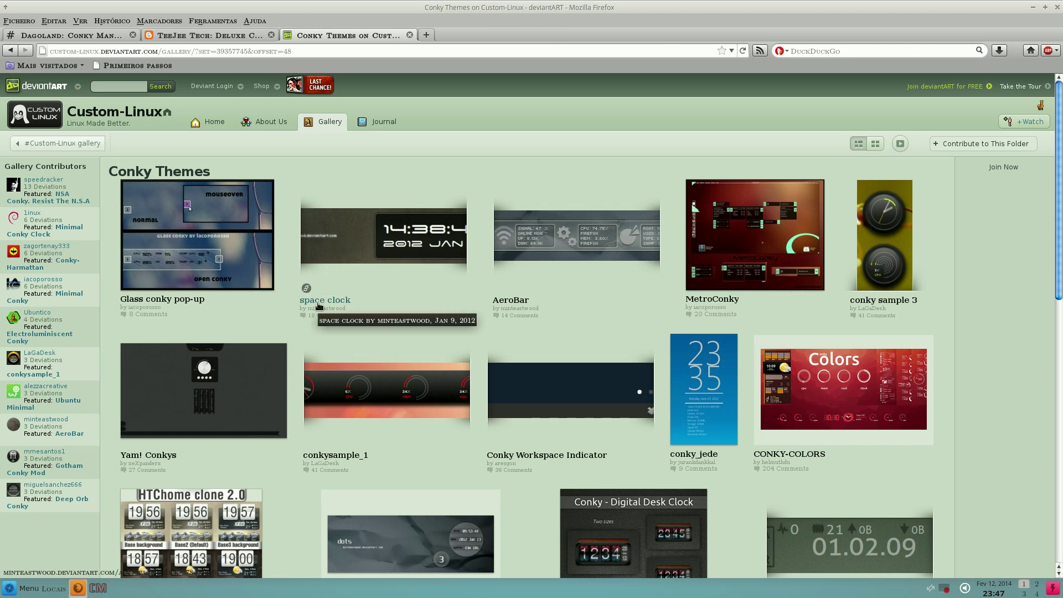
scroll(374, 313, "down", 2)
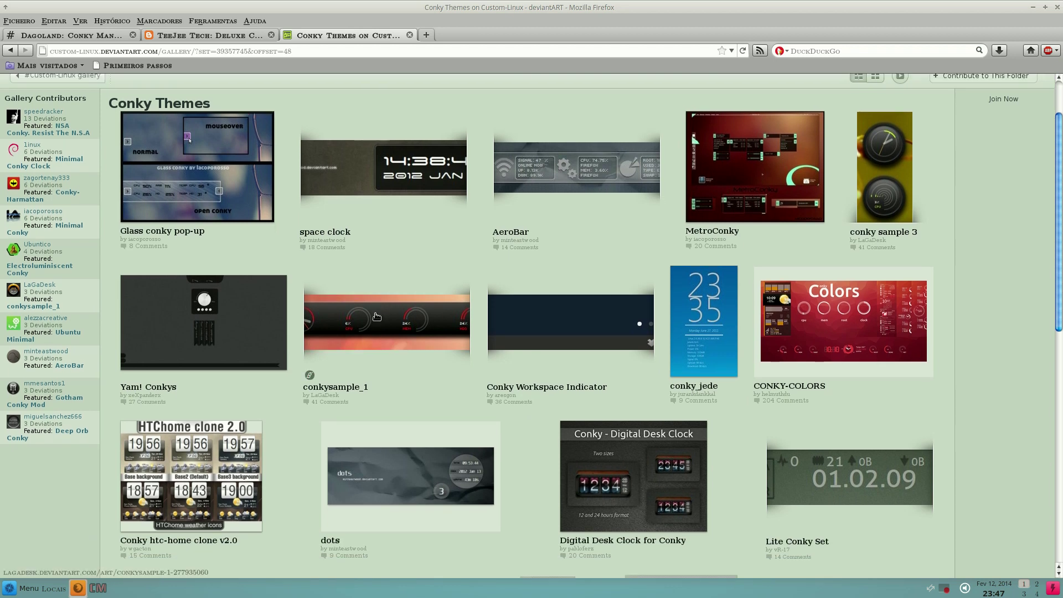
scroll(376, 316, "down", 1)
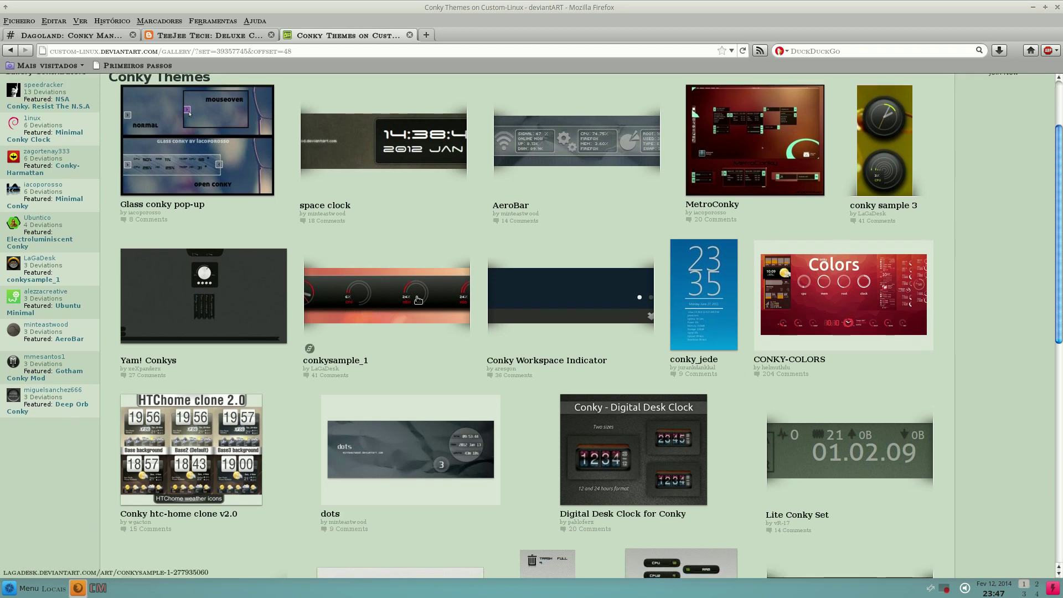
scroll(418, 299, "down", 3)
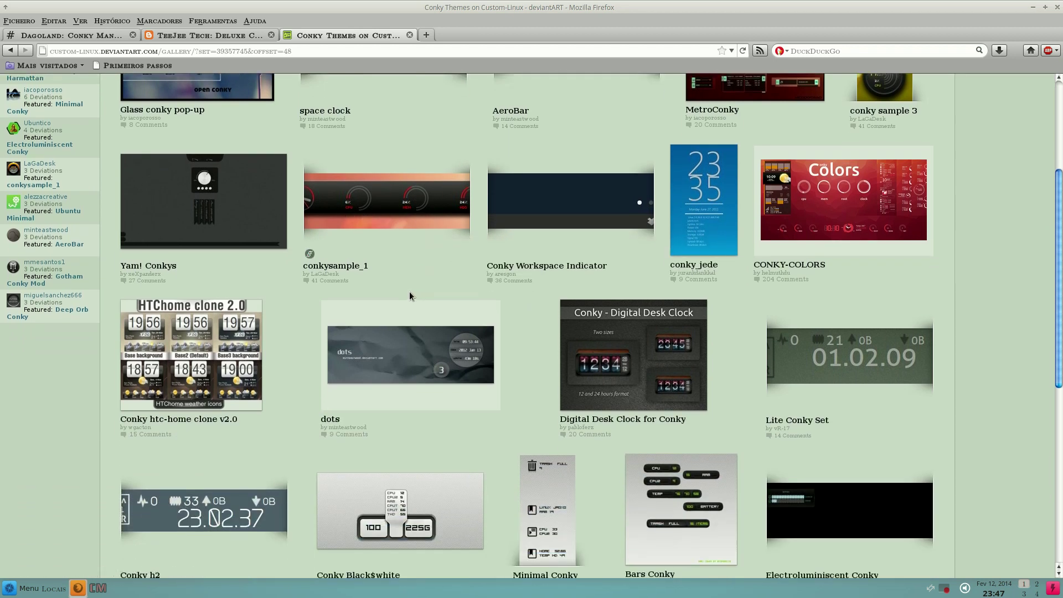
scroll(386, 278, "down", 2)
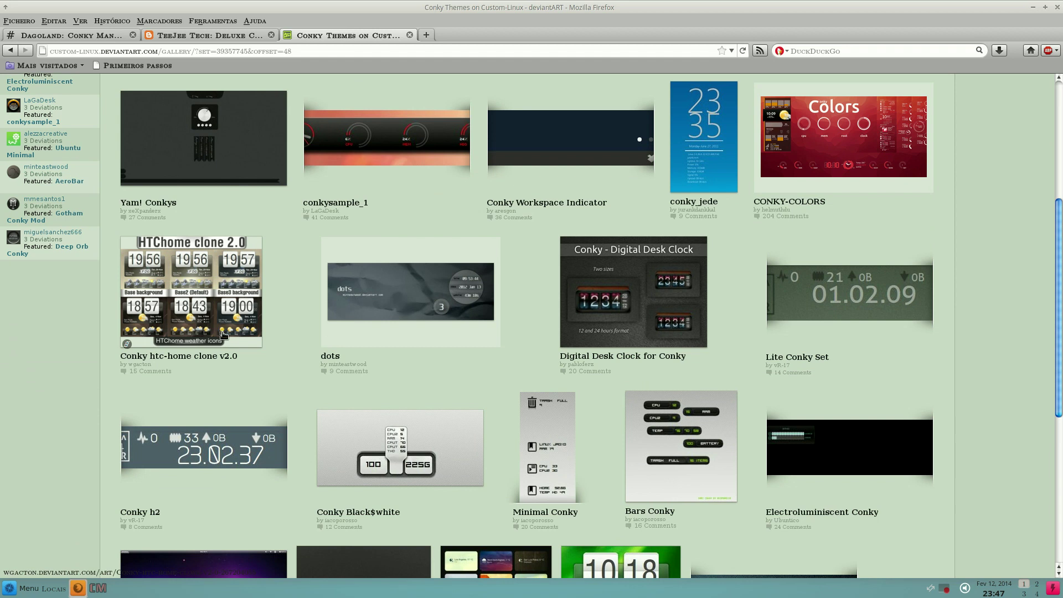
scroll(298, 321, "down", 8)
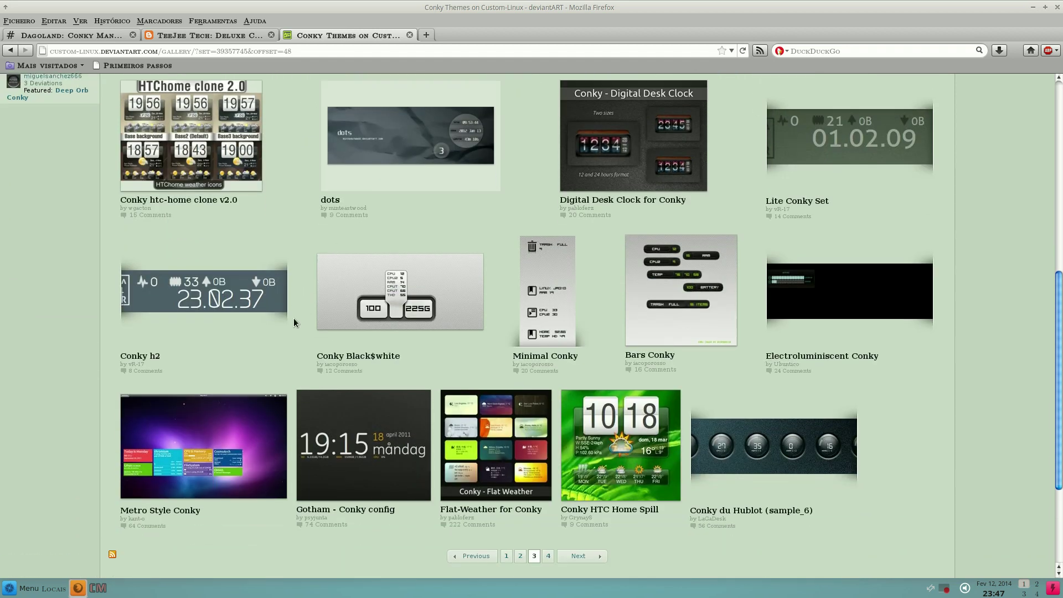
scroll(292, 329, "down", 2)
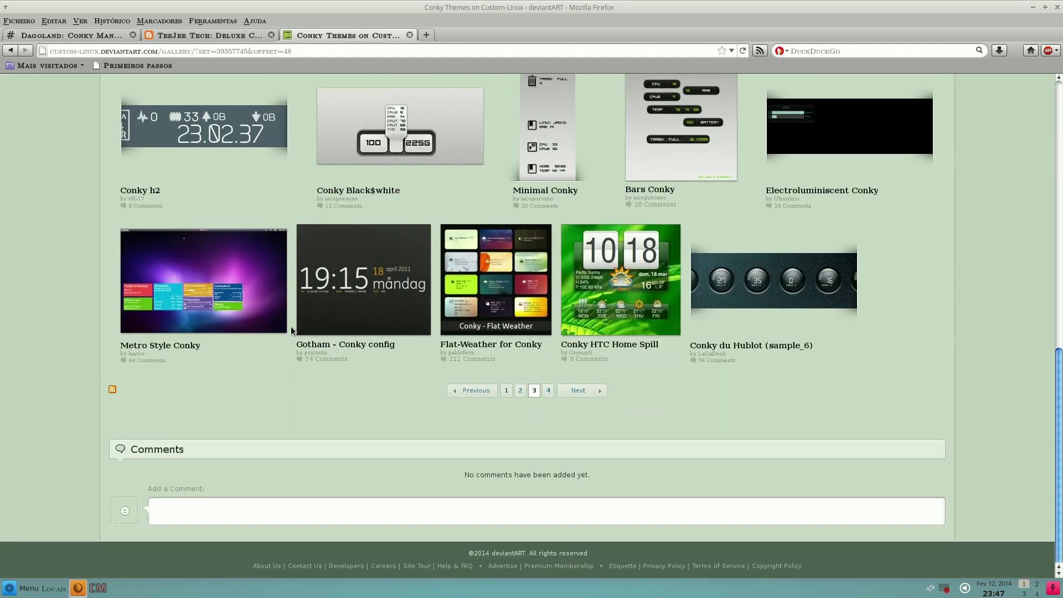
Step: Go to page 4 of the Conky Themes gallery and view the Conky mini monitor and Deep Orb II Conky theme pages
left_click(548, 390)
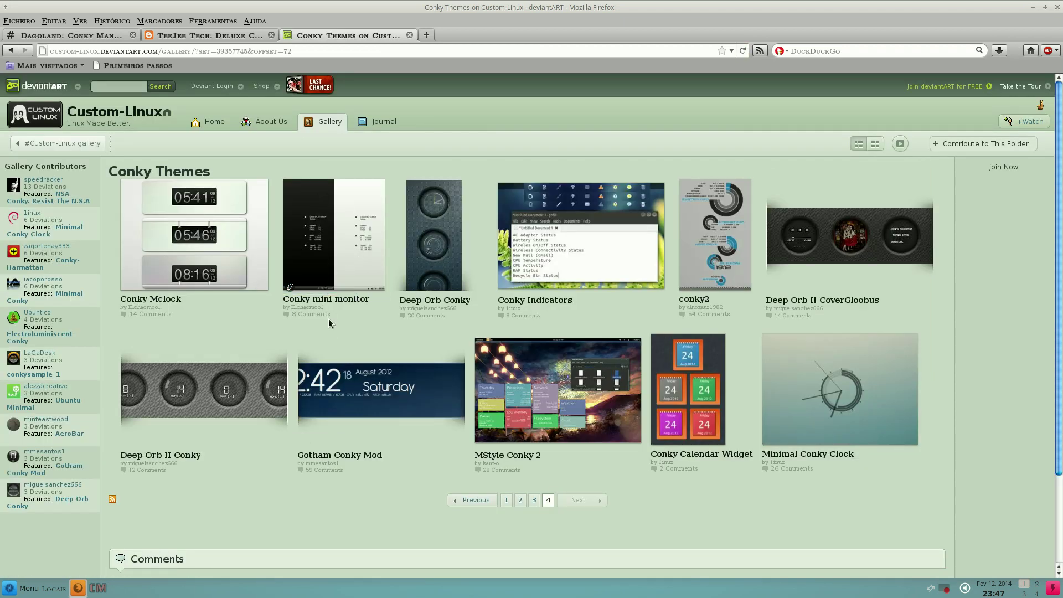
left_click(360, 243)
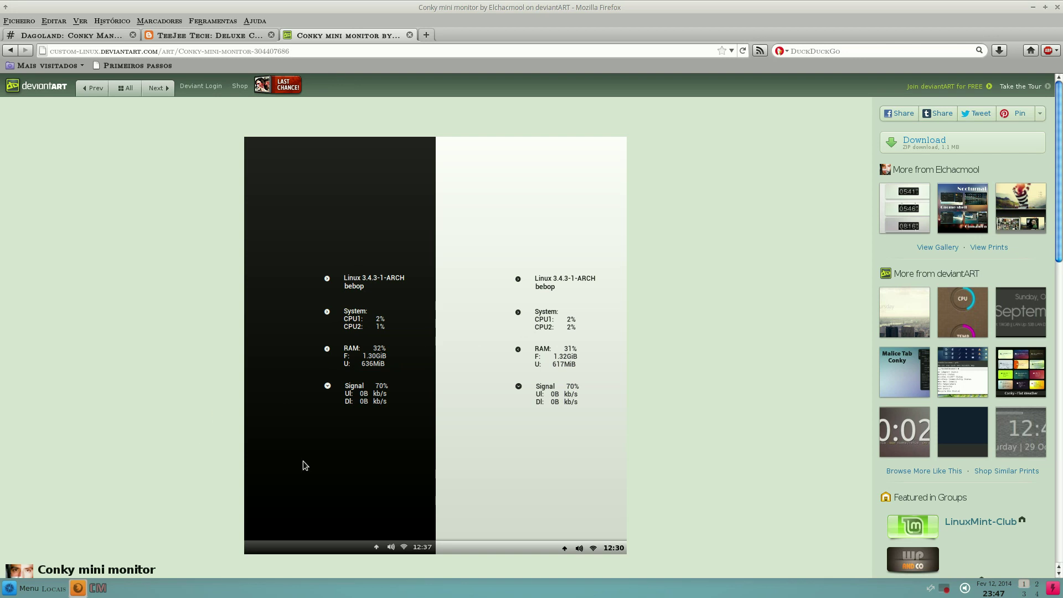
left_click(10, 51)
scroll(286, 307, "down", 3)
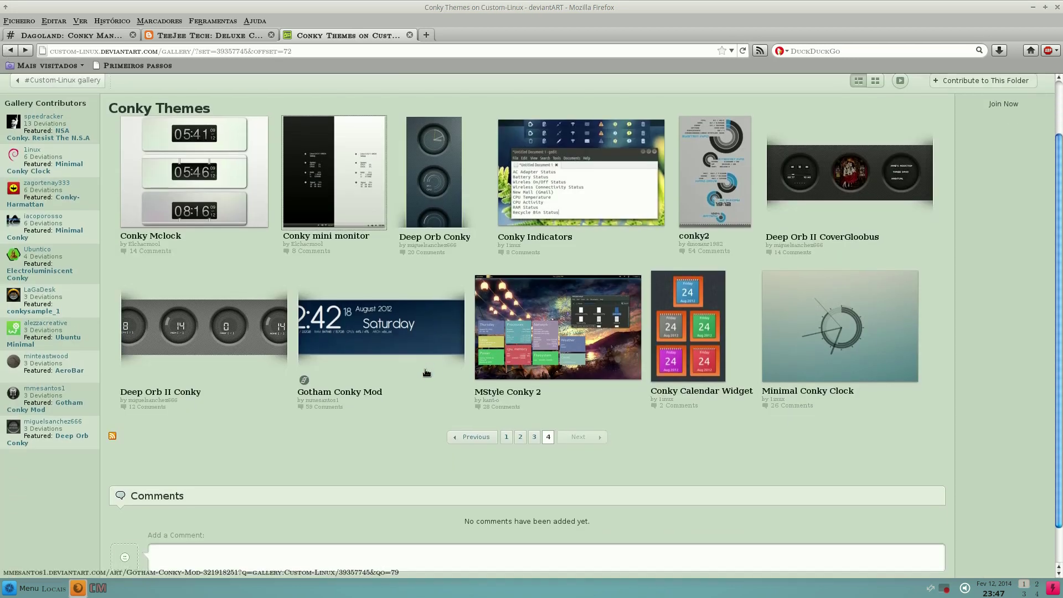
left_click(224, 284)
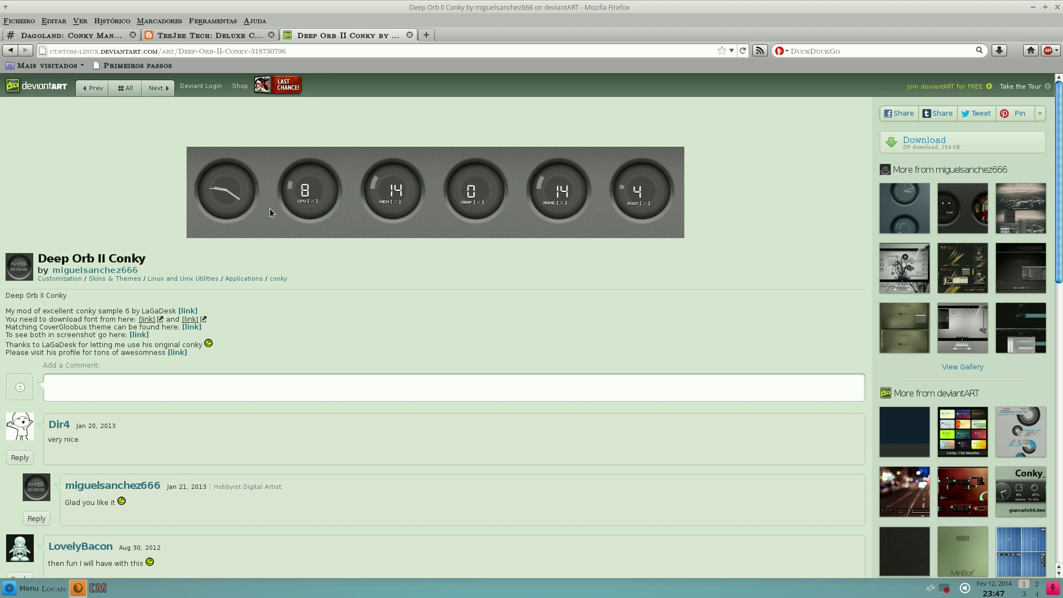
left_click(10, 51)
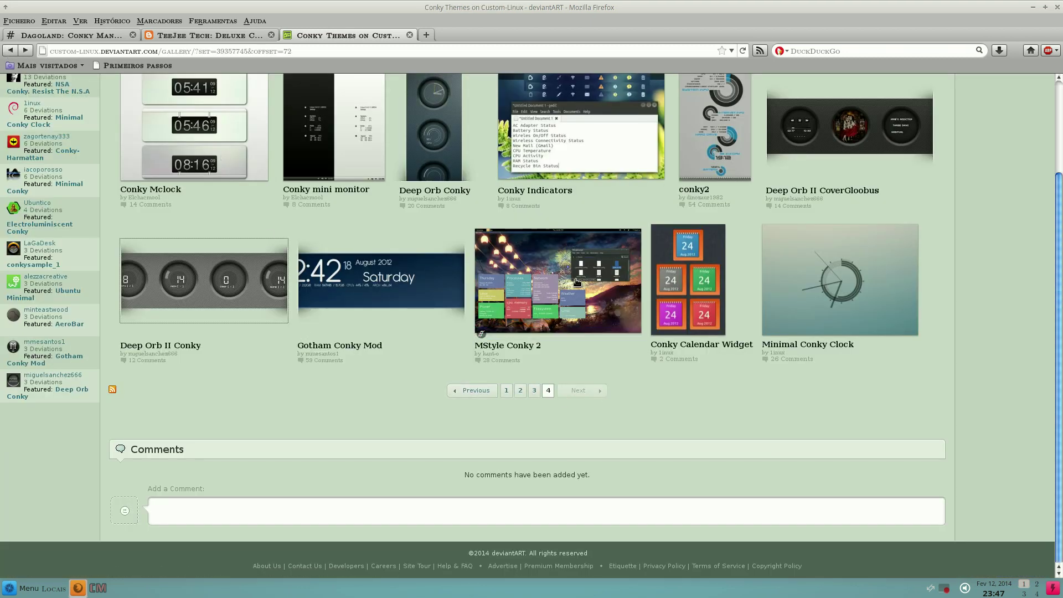
Step: View the MStyle Conky 2 and Minimal Conky Clock theme pages, returning to the gallery after each
left_click(482, 331)
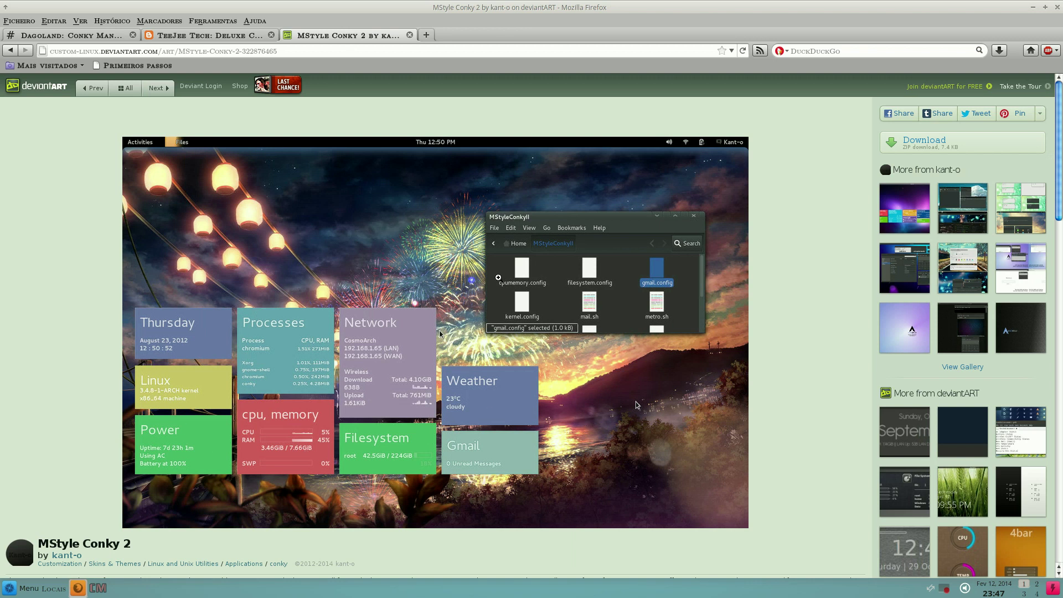
left_click(8, 51)
left_click(849, 287)
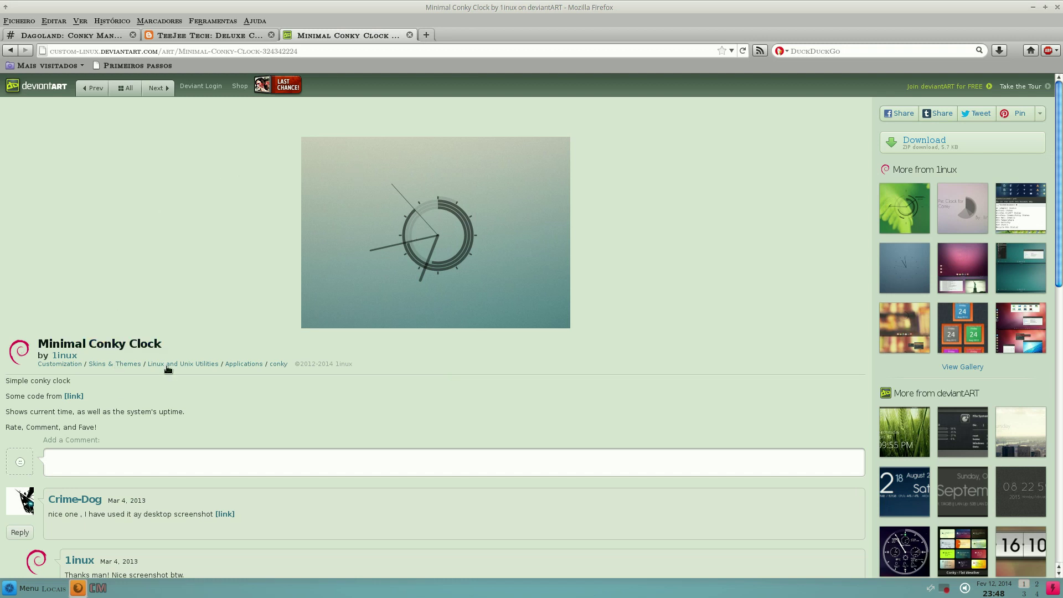
left_click(8, 52)
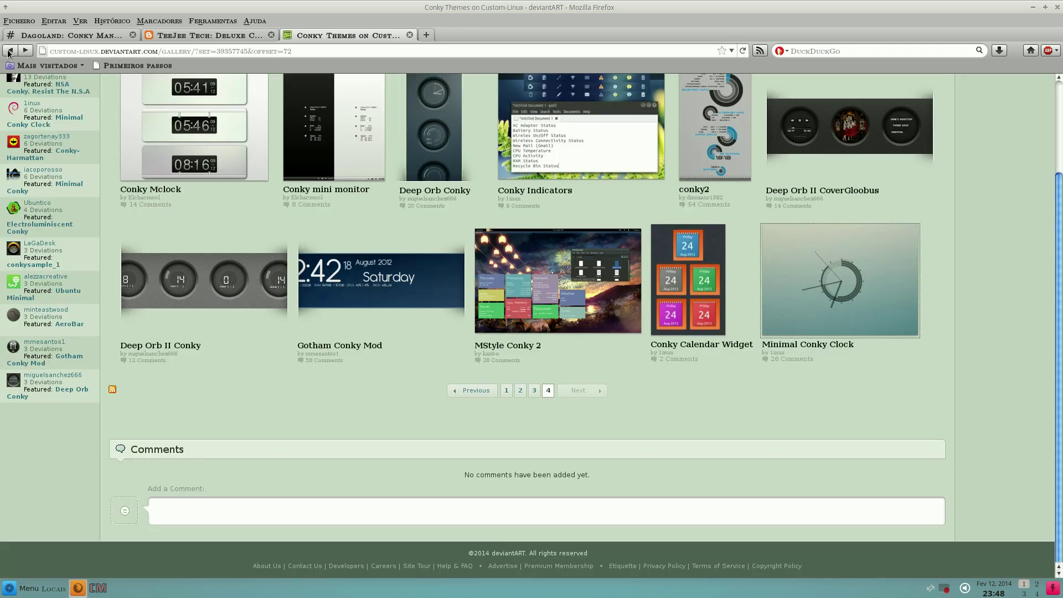
Step: Go back to the Google start page, search for "conky theme" and look through the results
left_click(9, 51)
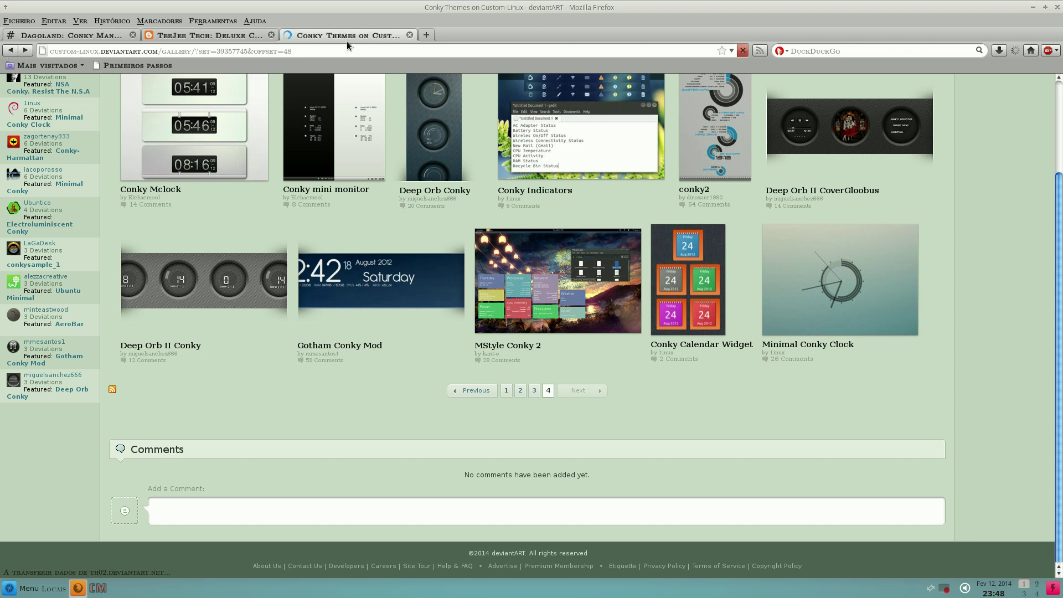
left_click(9, 51)
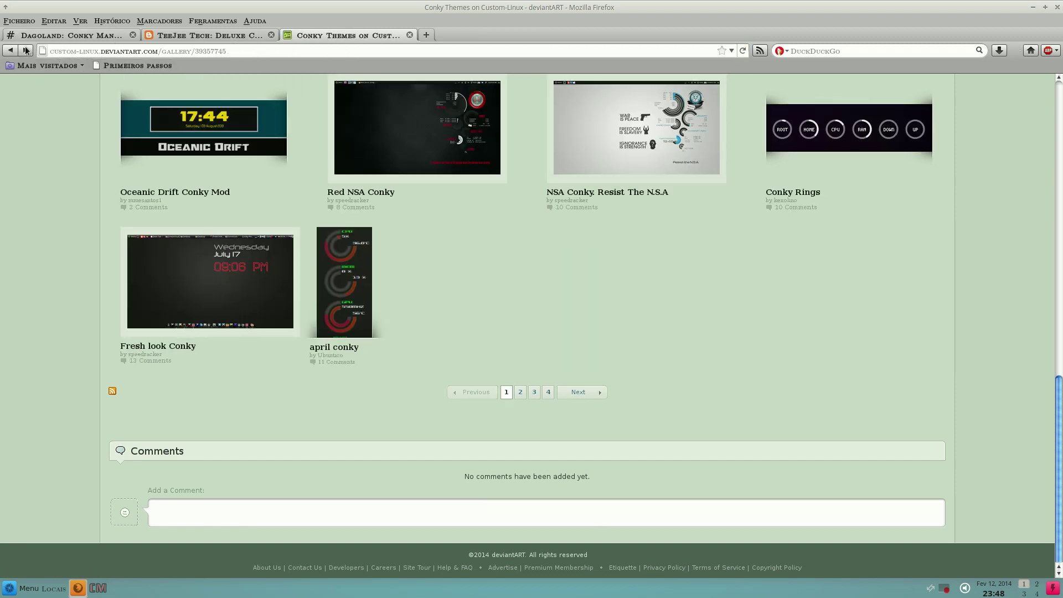
left_click(10, 51)
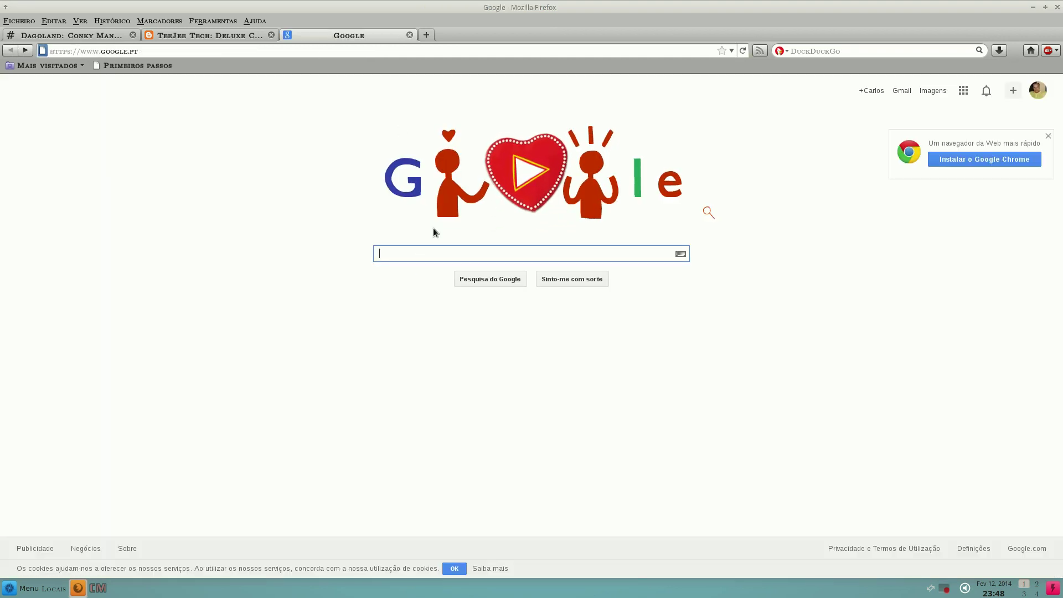
type("conky theme")
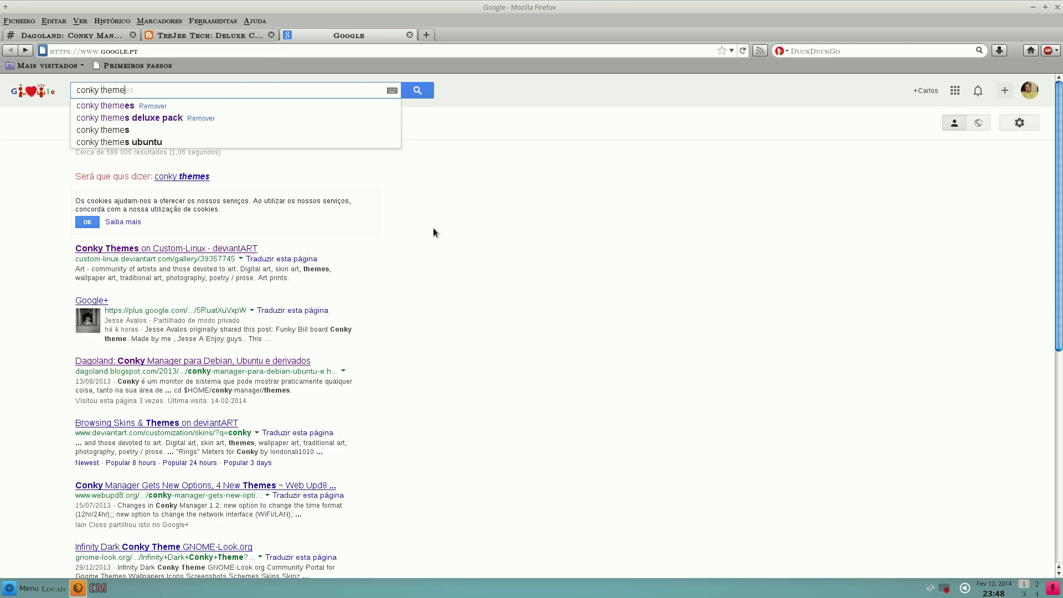
key("Return")
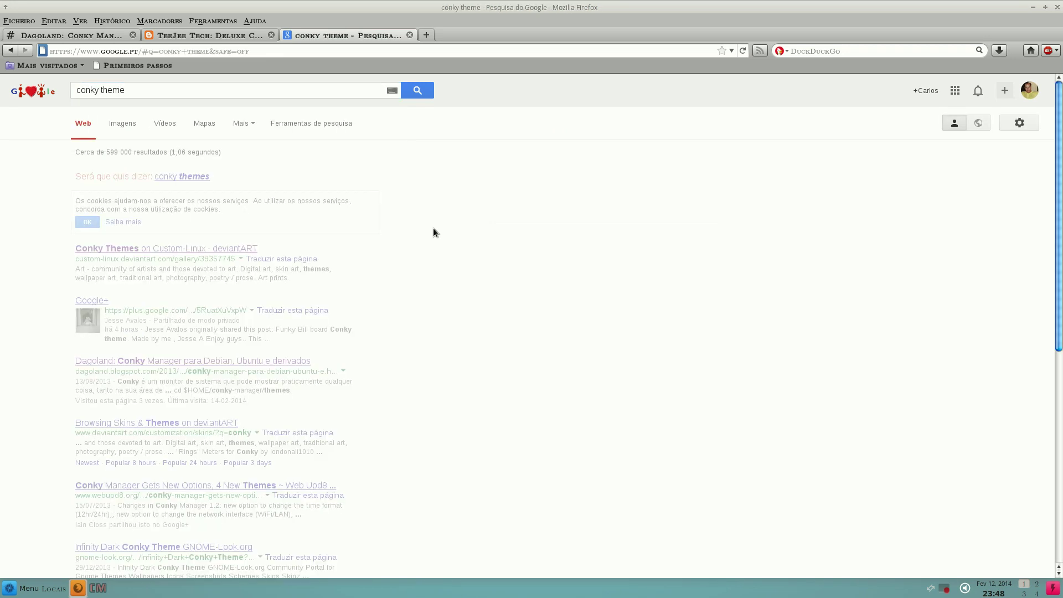
scroll(584, 337, "down", 9)
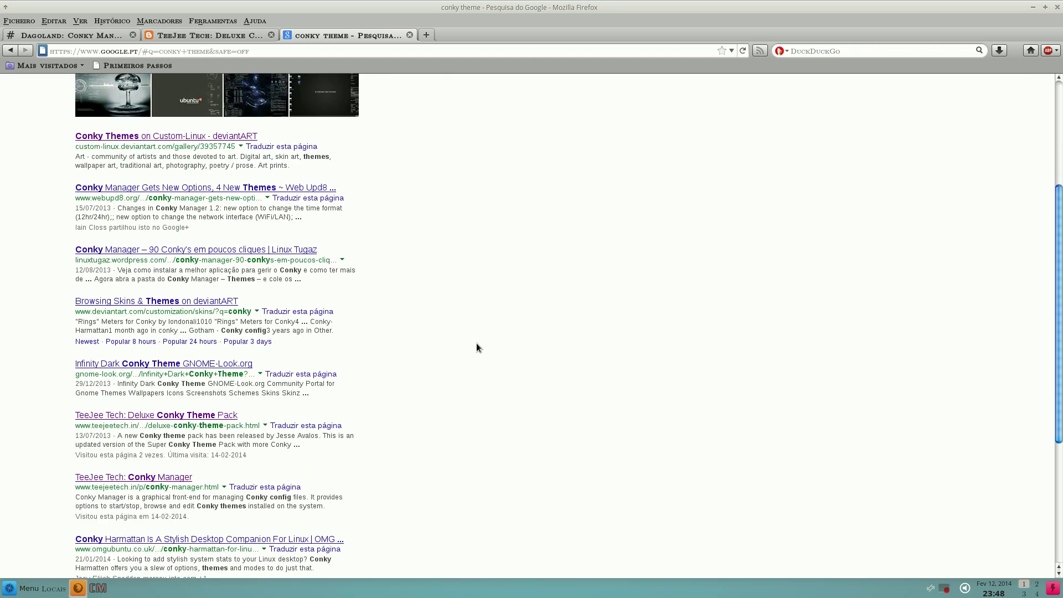
Step: Open the Infinity Dark Conky Theme page on GNOME-Look.org from the results and view its enlarged screenshot
left_click(122, 270)
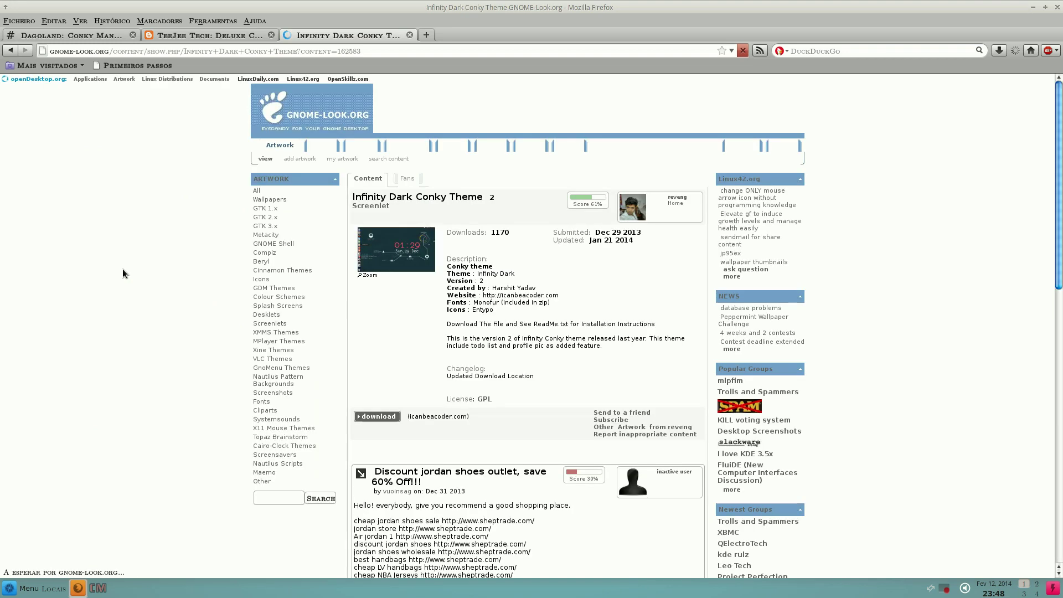
left_click(401, 258)
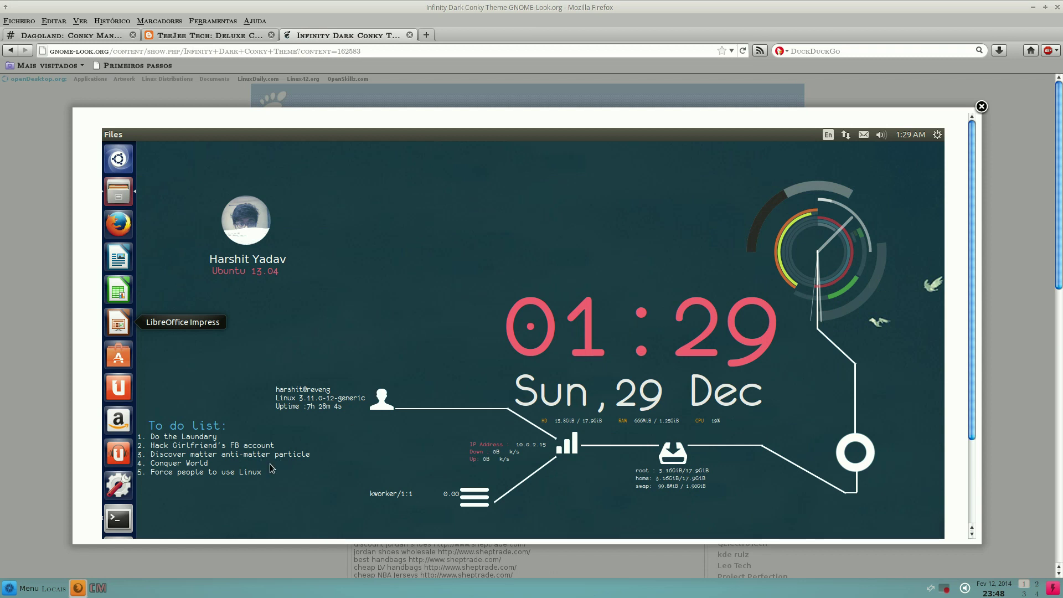
left_click(982, 107)
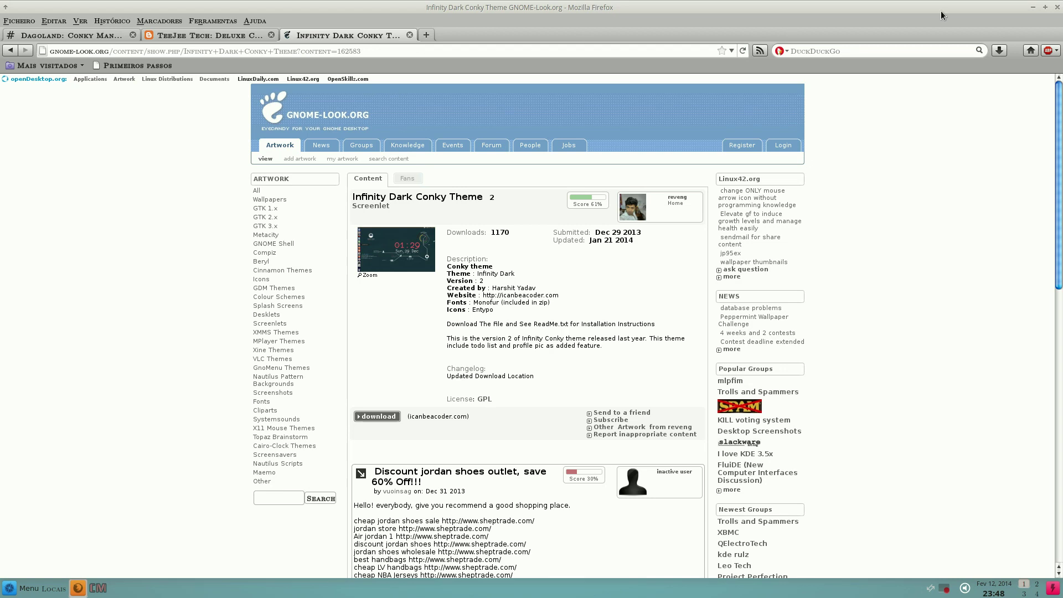
Step: Close Firefox with all its open pages, and import the theme pack Deluxe_Conky_Theme_Pack.cmtp.7z in Conky Manager
left_click(1059, 8)
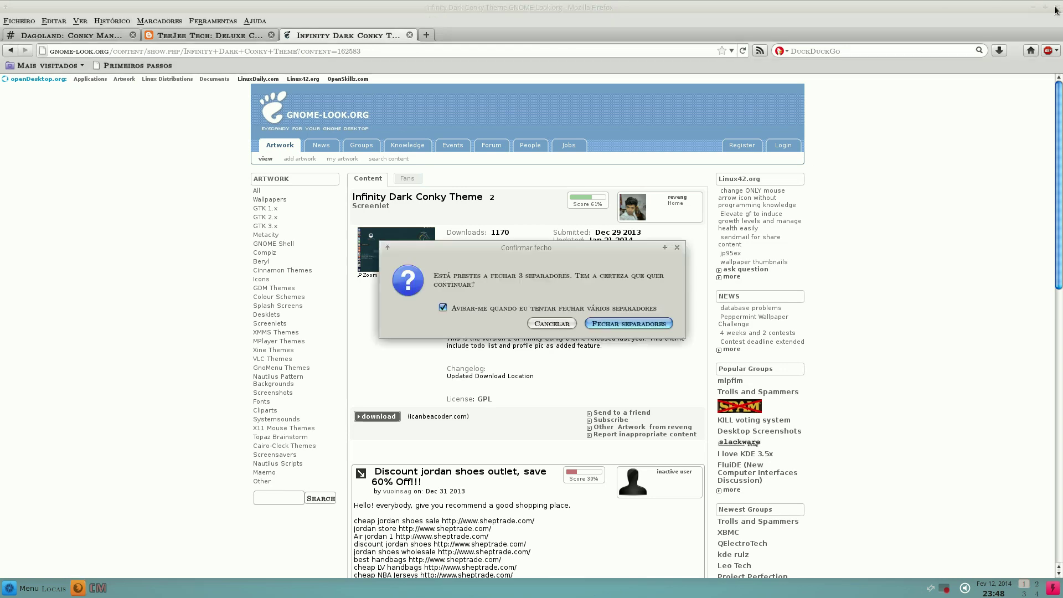
left_click(628, 324)
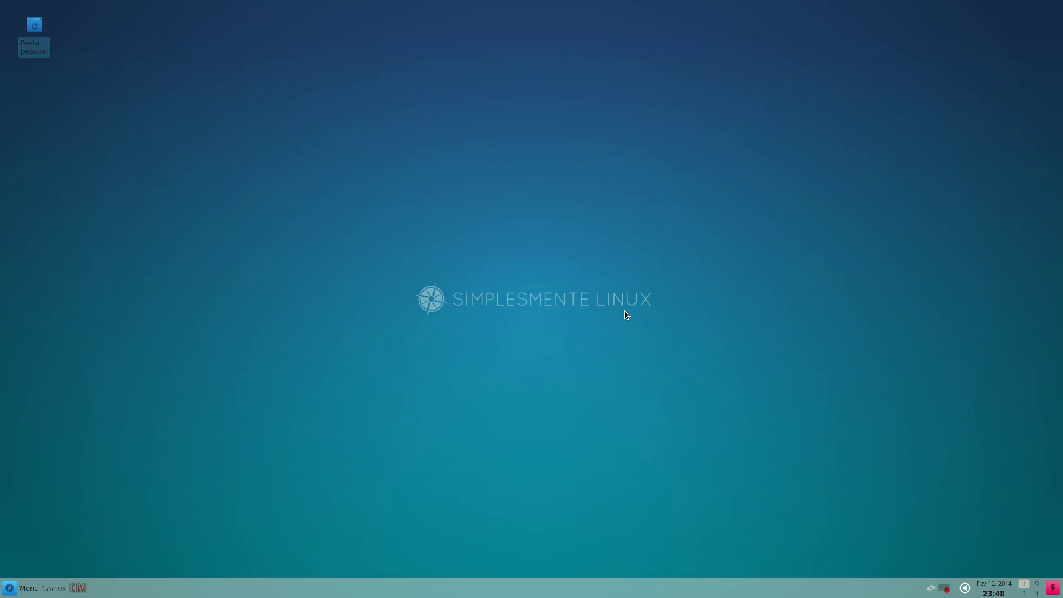
left_click(78, 589)
left_click(430, 170)
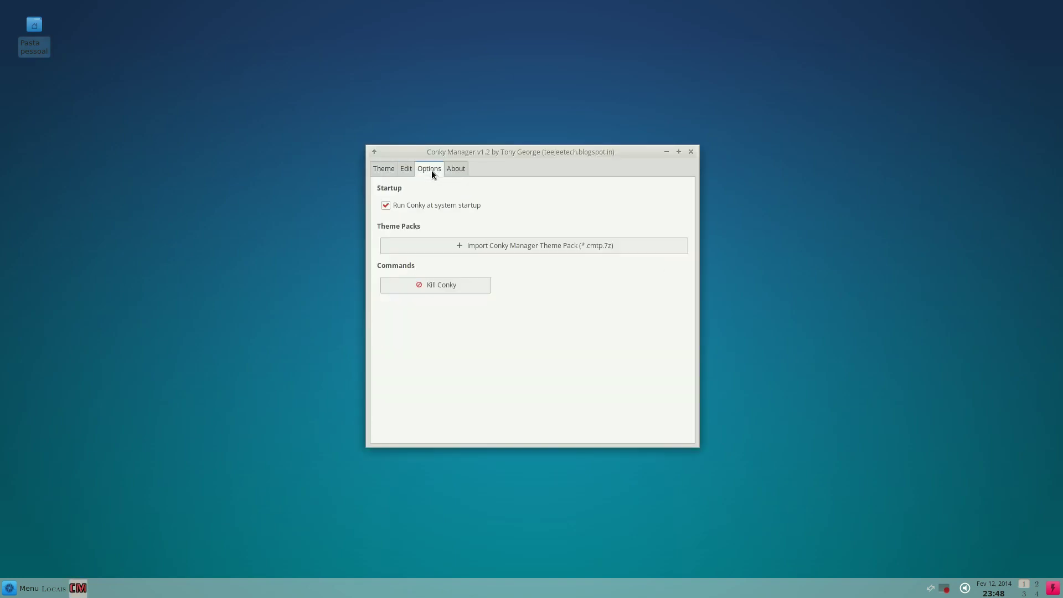
left_click(476, 244)
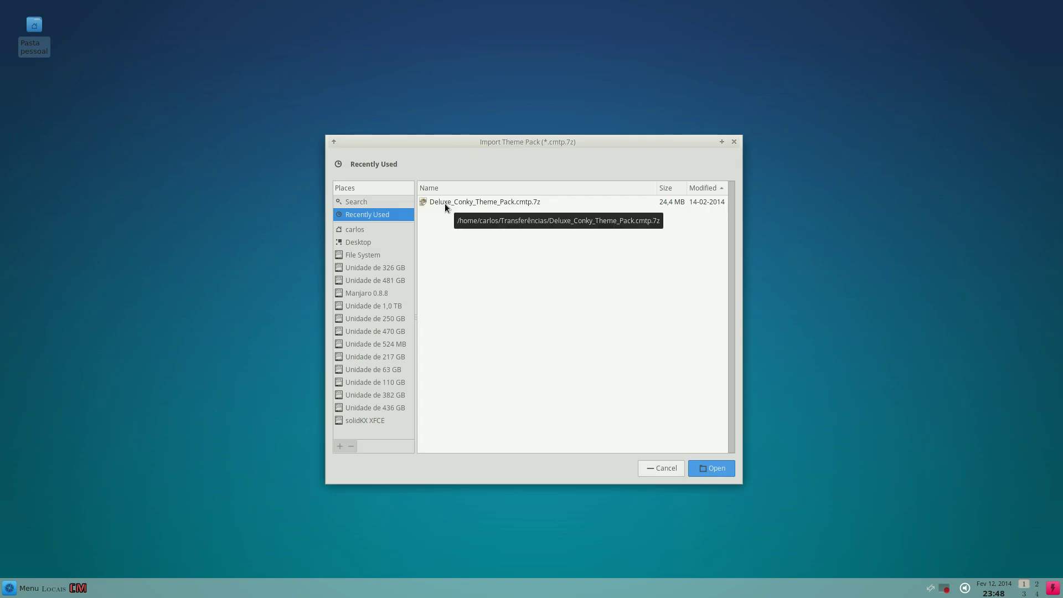
left_click(446, 204)
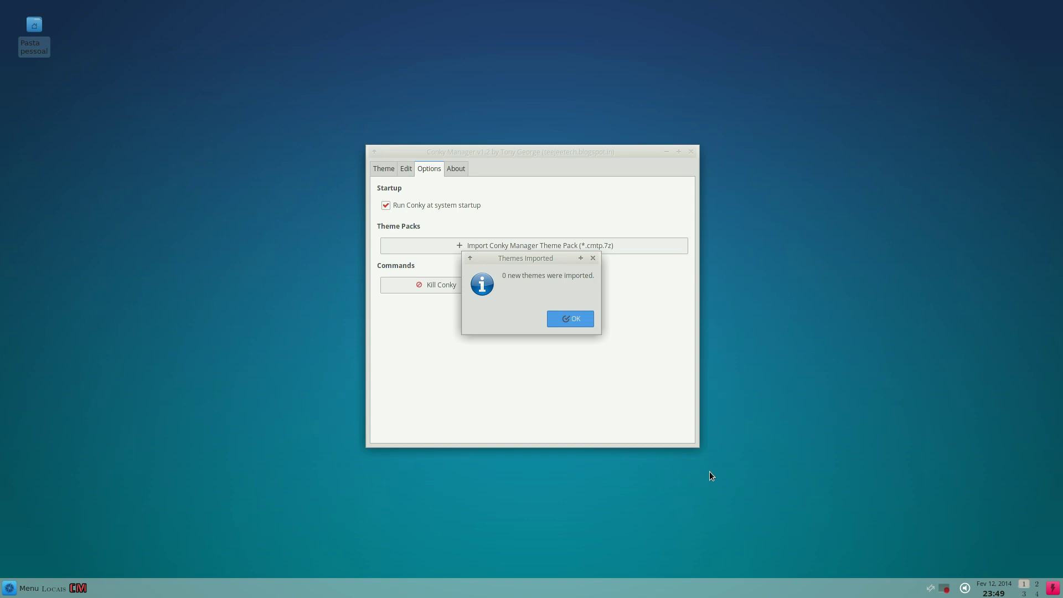
left_click(574, 321)
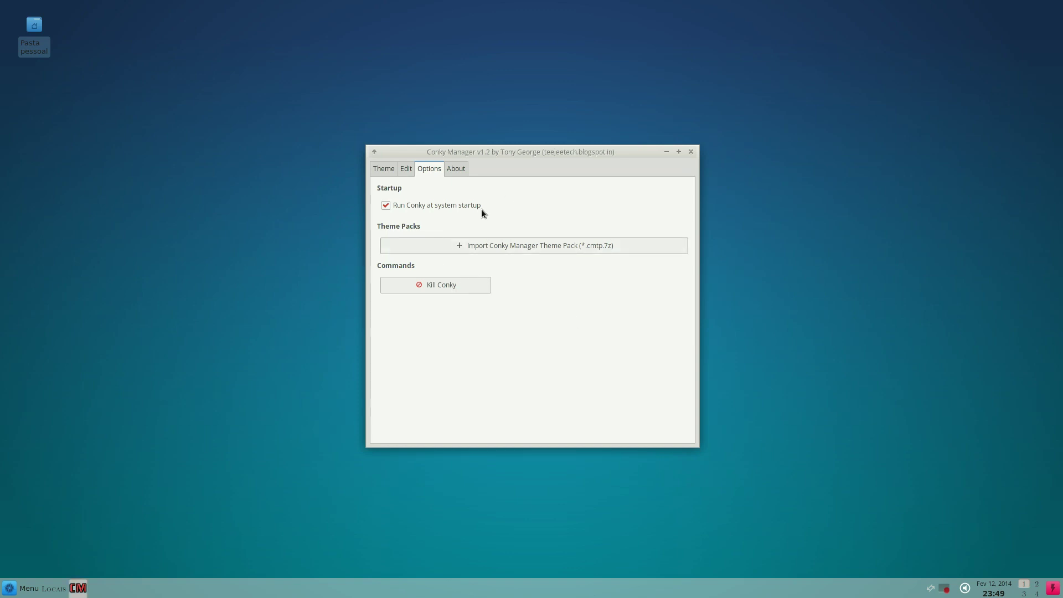
Step: Look over Conky Manager's theme list, widget editing properties, startup and theme pack options, and program information
left_click(389, 171)
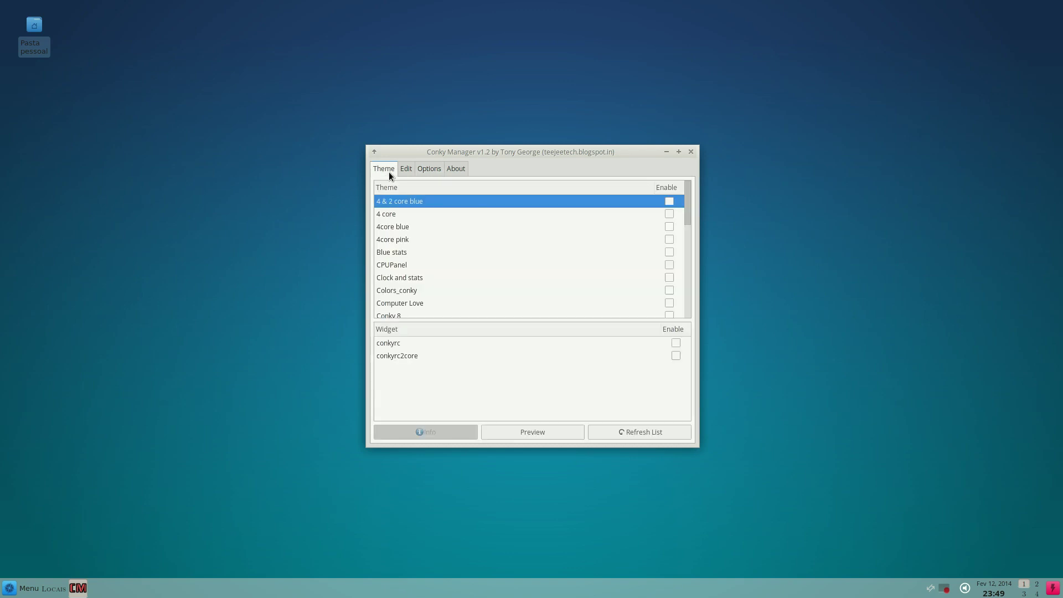
left_click(407, 170)
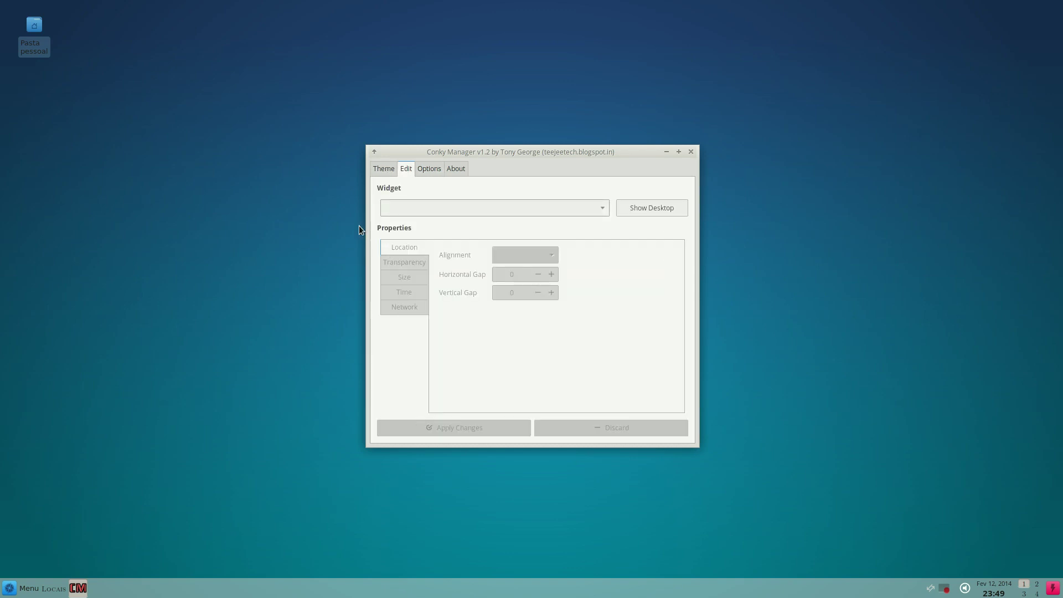
left_click(430, 170)
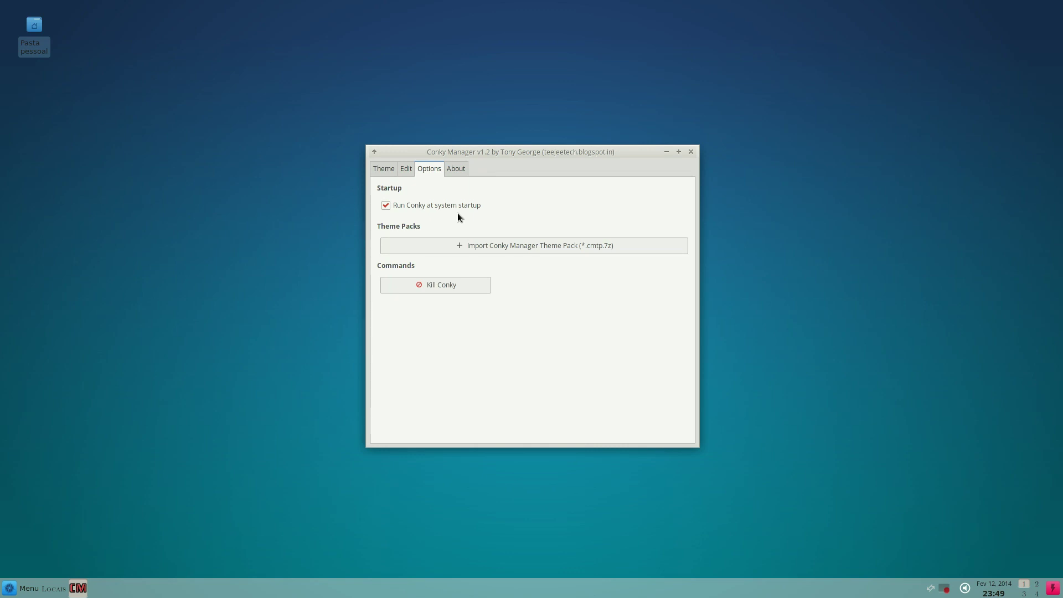
left_click(457, 171)
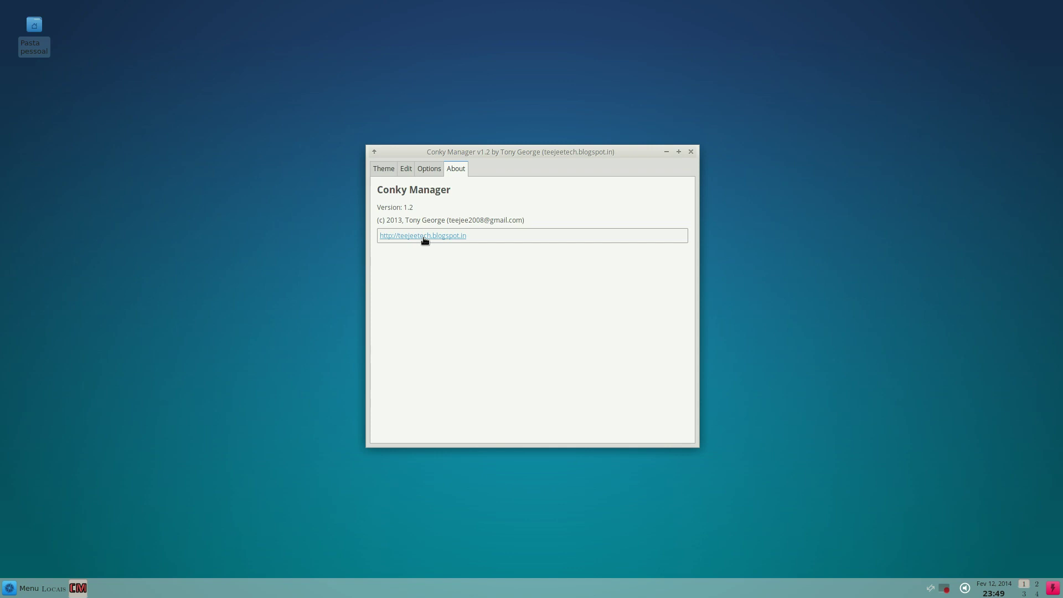
Step: Enable the 4 & 2 core blue theme with both of its widgets in the theme list
left_click(406, 169)
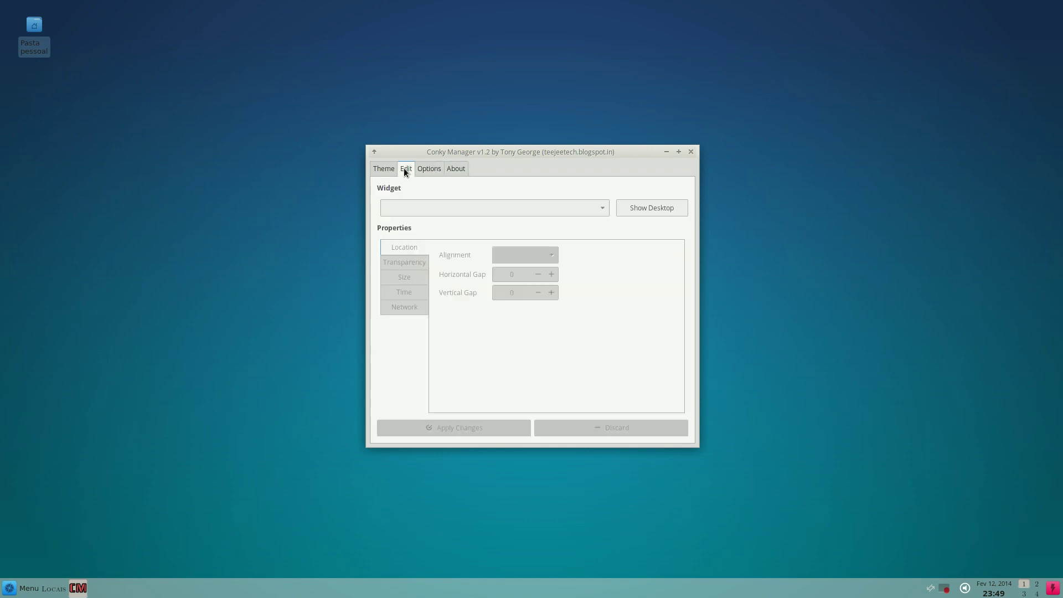
left_click(390, 169)
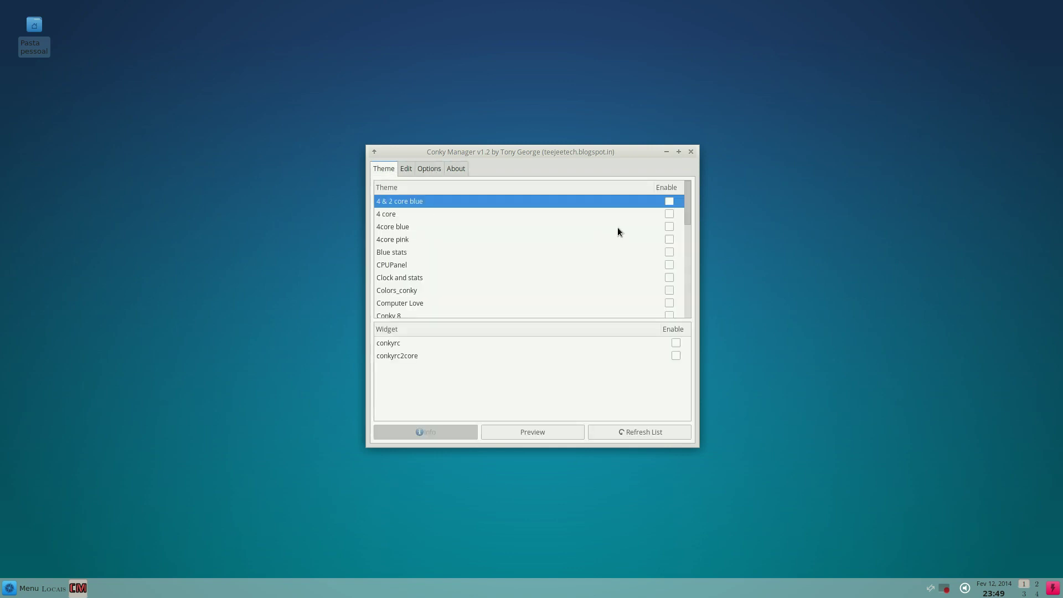
left_click(665, 202)
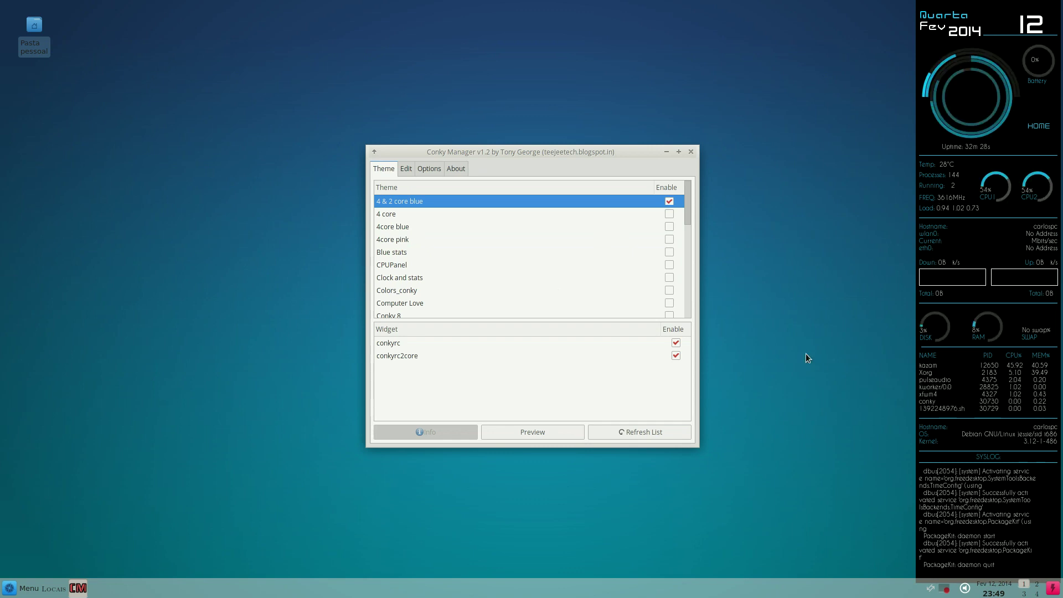
Step: Load the widget "4 & 2 core blue - conkyrc" for editing
left_click(406, 169)
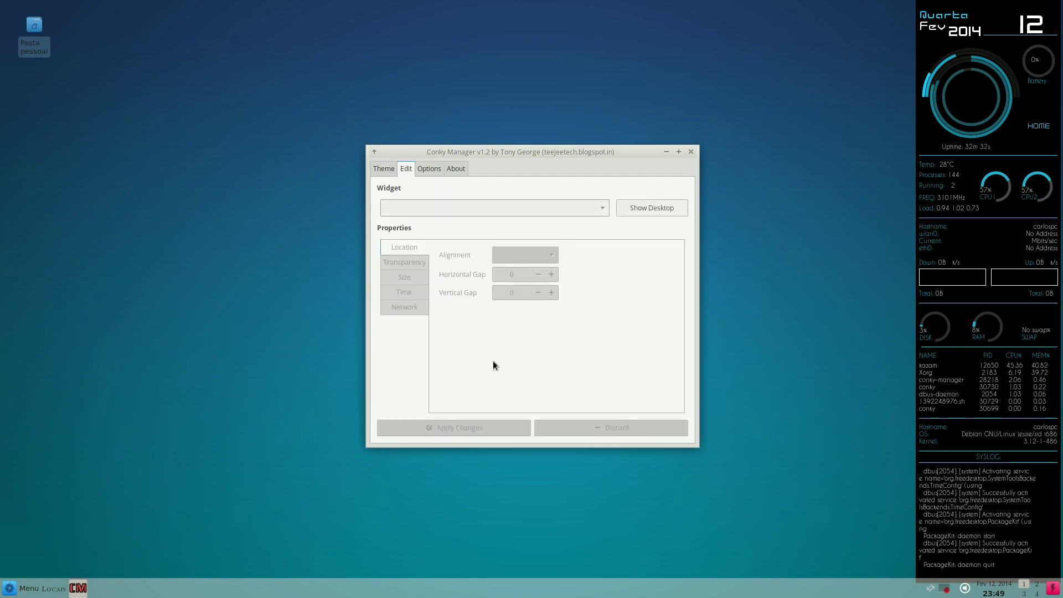
left_click(385, 171)
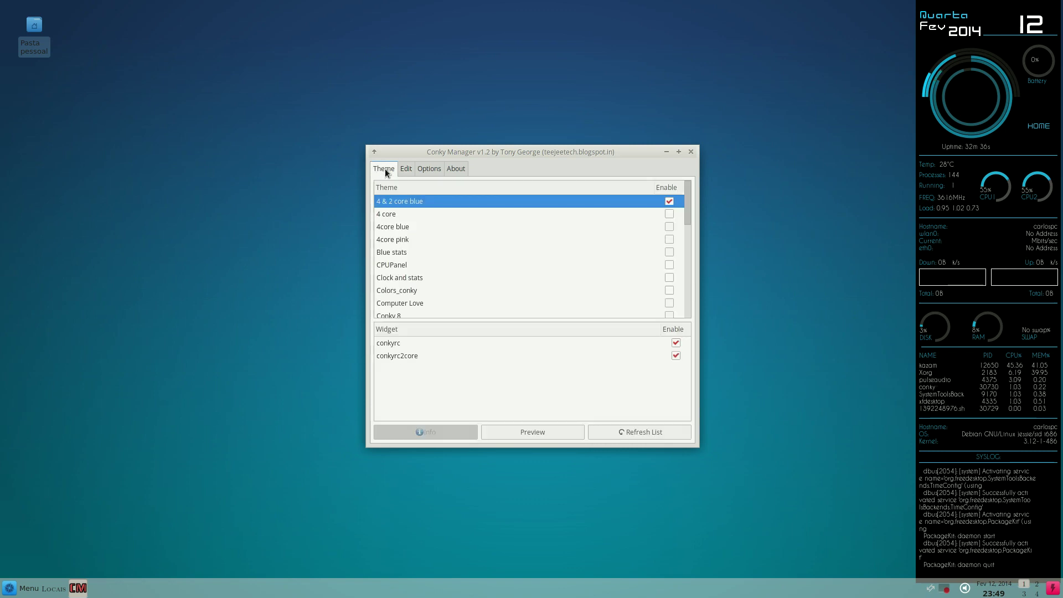
left_click(408, 172)
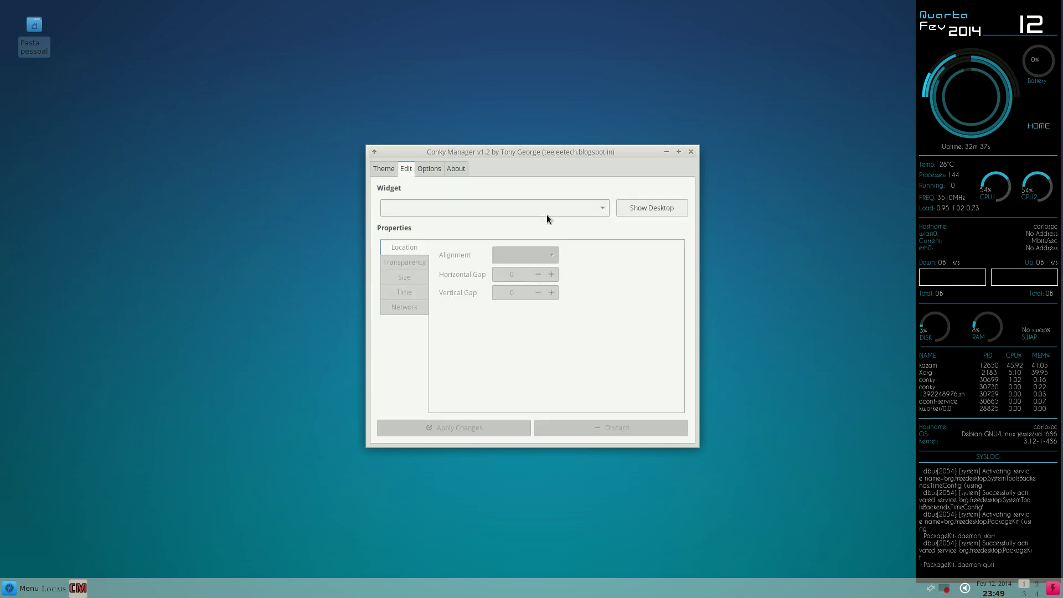
left_click(605, 213)
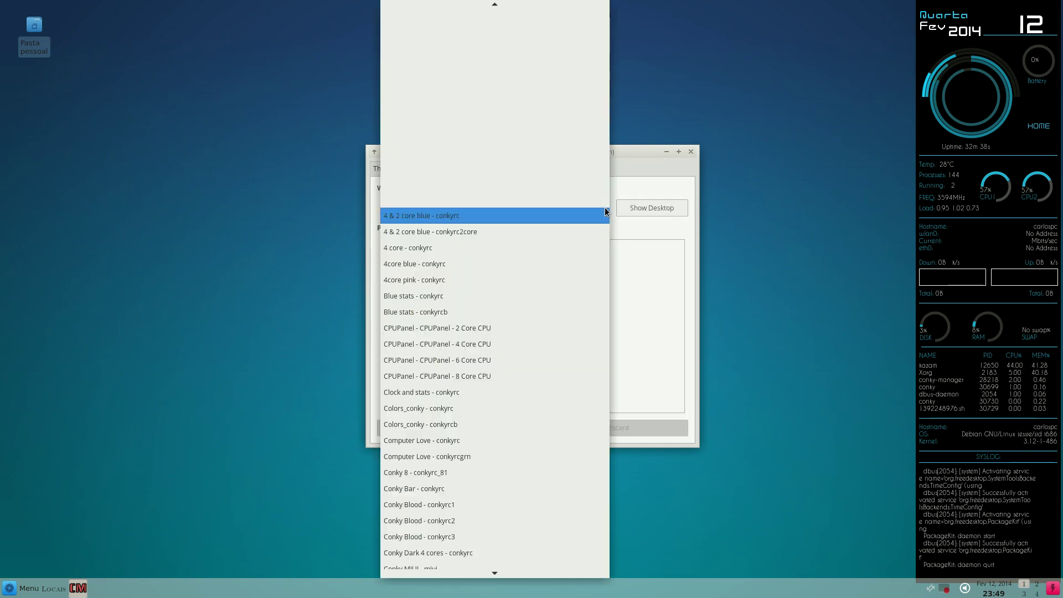
left_click(571, 220)
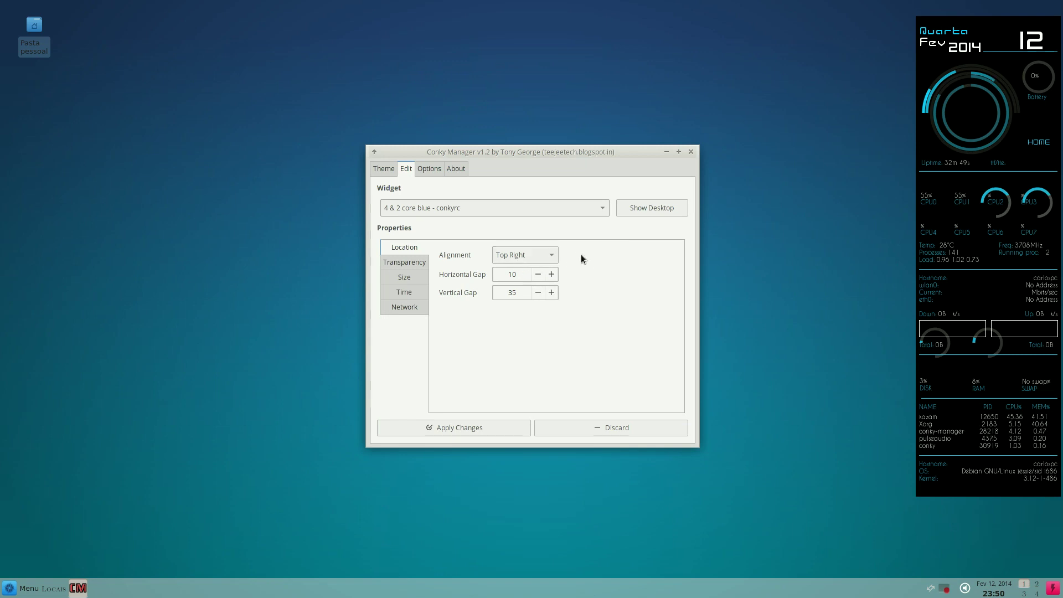
Step: Try the Top Middle alignment for the widget and return it to Top Right, applying each change
left_click(551, 258)
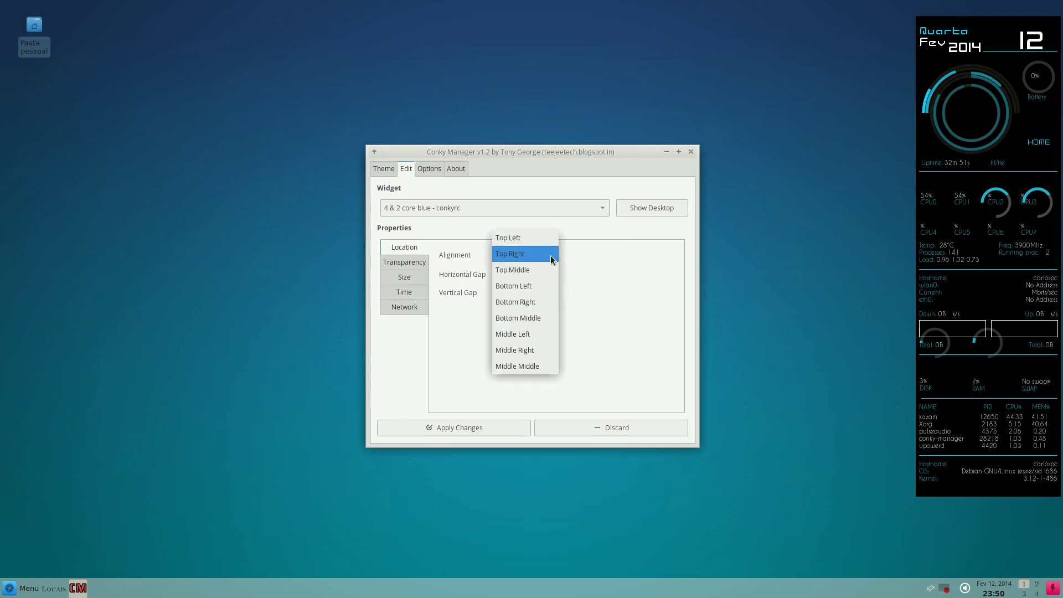
left_click(526, 271)
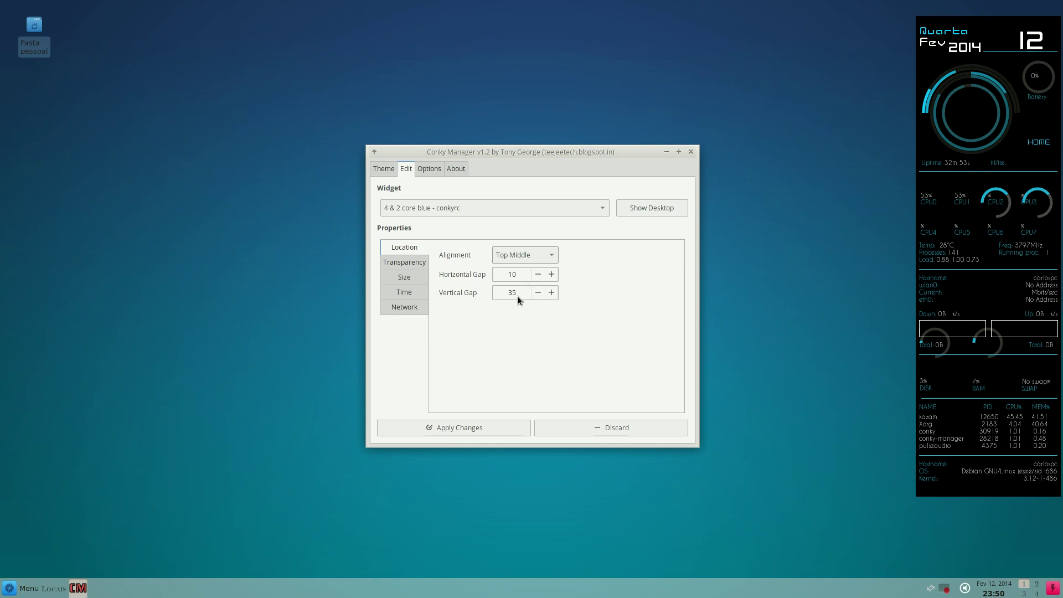
left_click(410, 422)
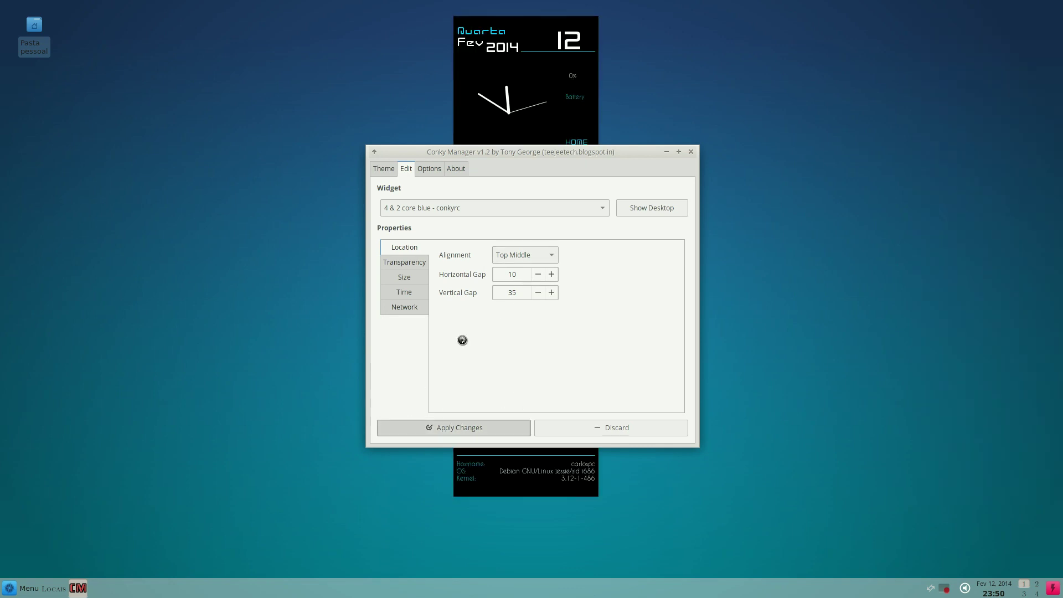
left_click(551, 255)
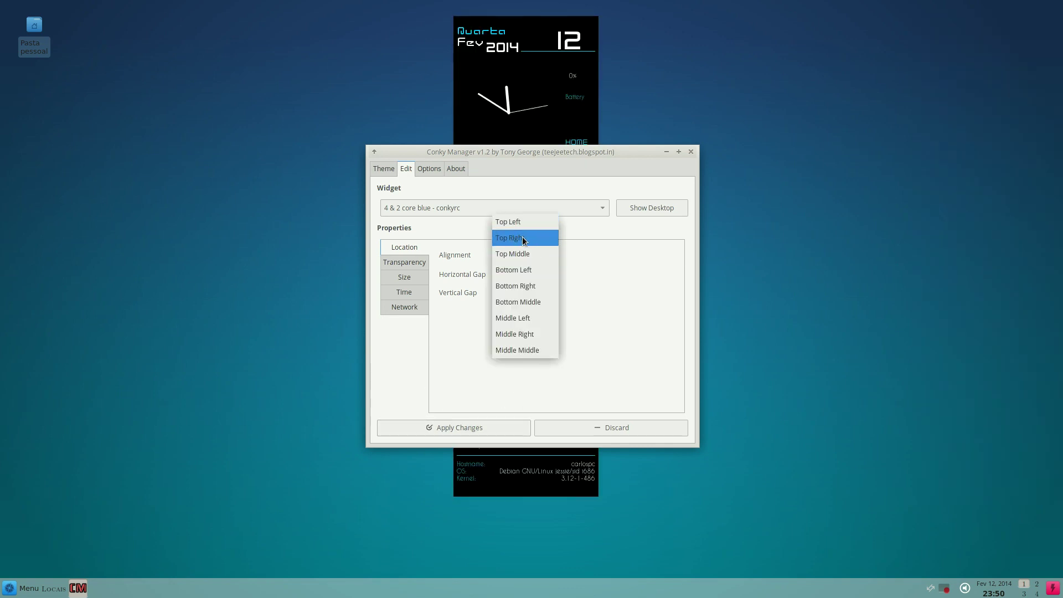
left_click(522, 237)
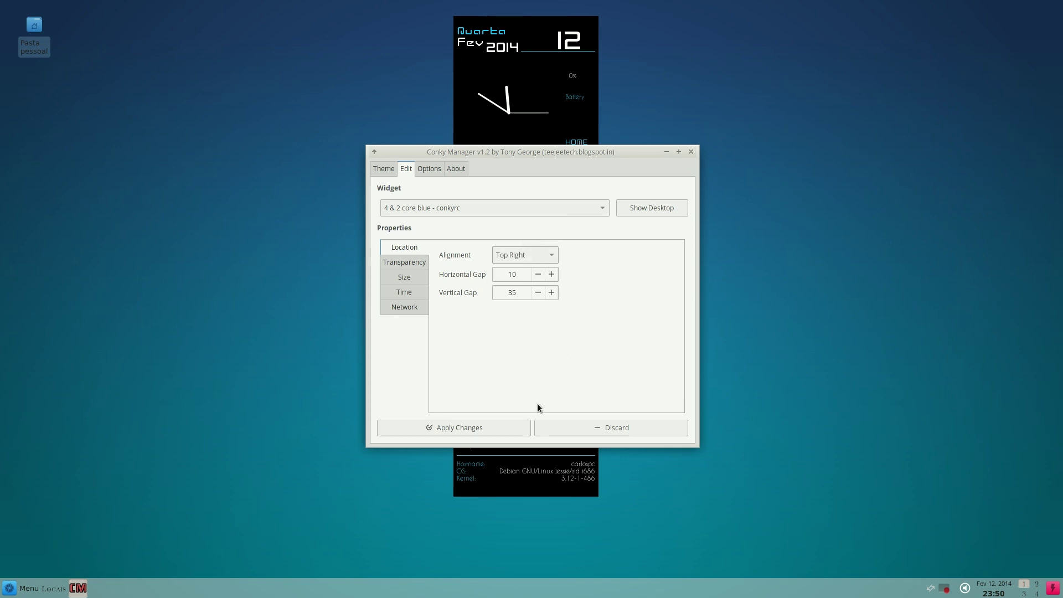
left_click(482, 428)
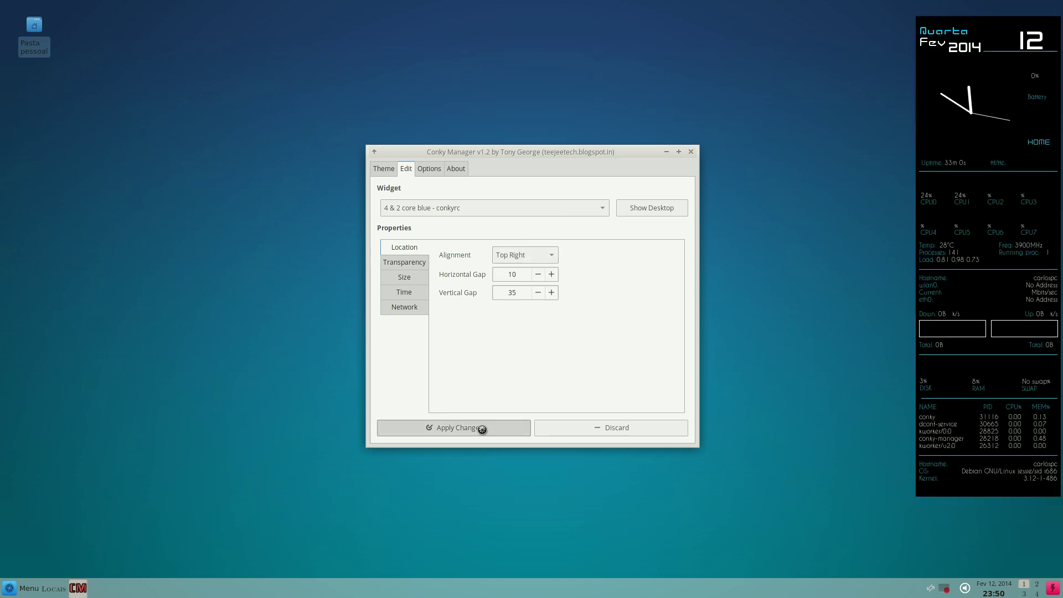
Step: Apply the Top Left alignment to the widget, restore Top Right, and cancel the end-session dialog
left_click(552, 255)
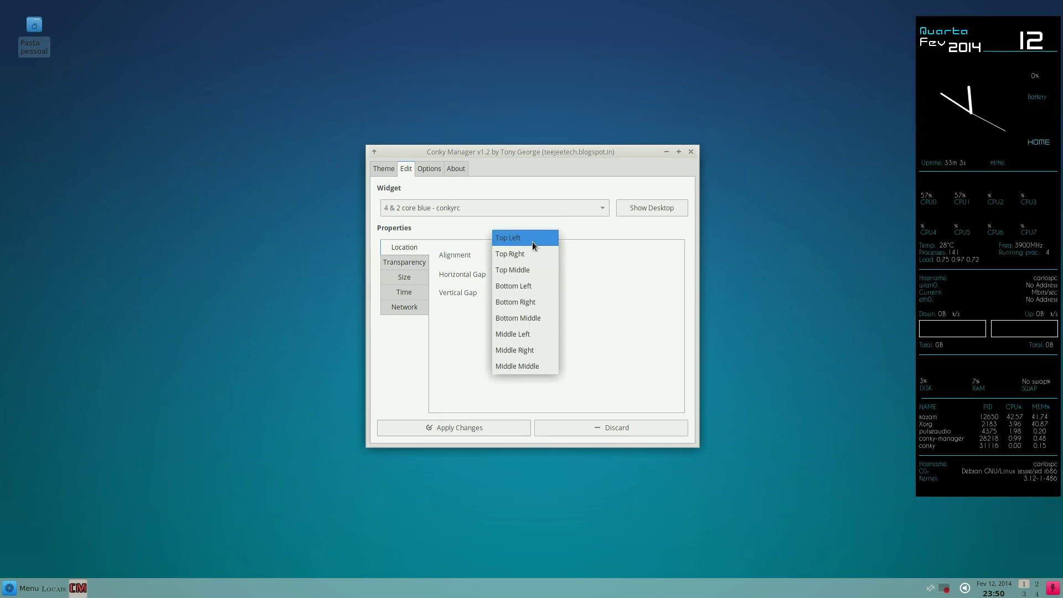
left_click(533, 238)
left_click(460, 430)
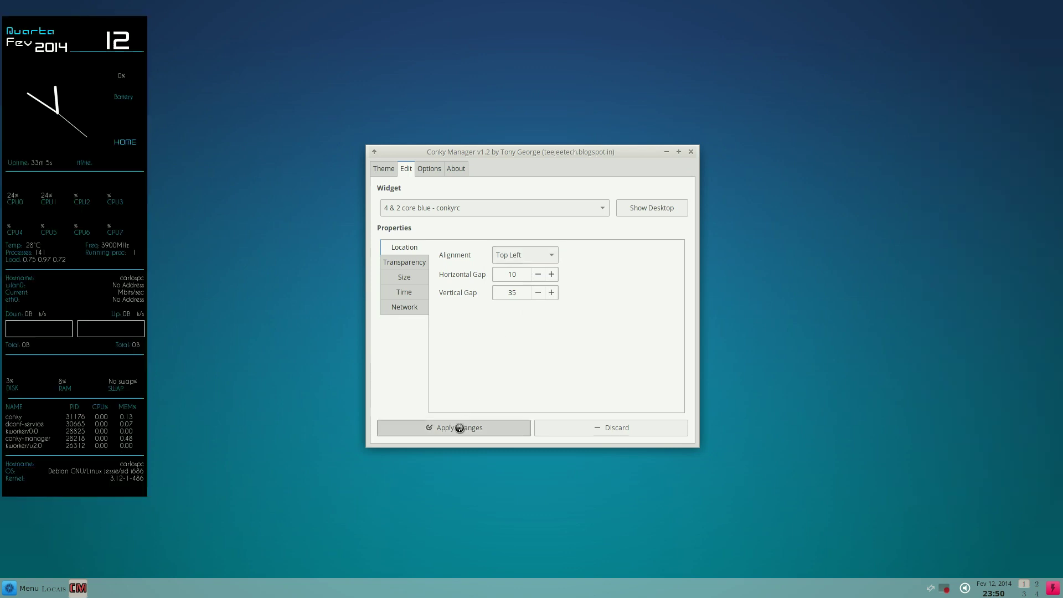
left_click(551, 256)
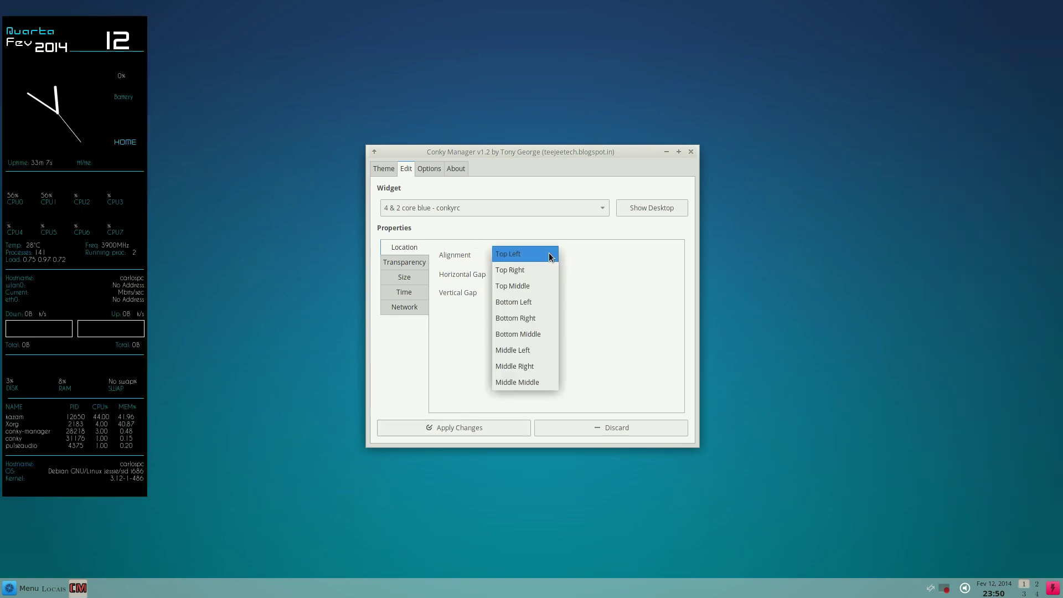
left_click(528, 271)
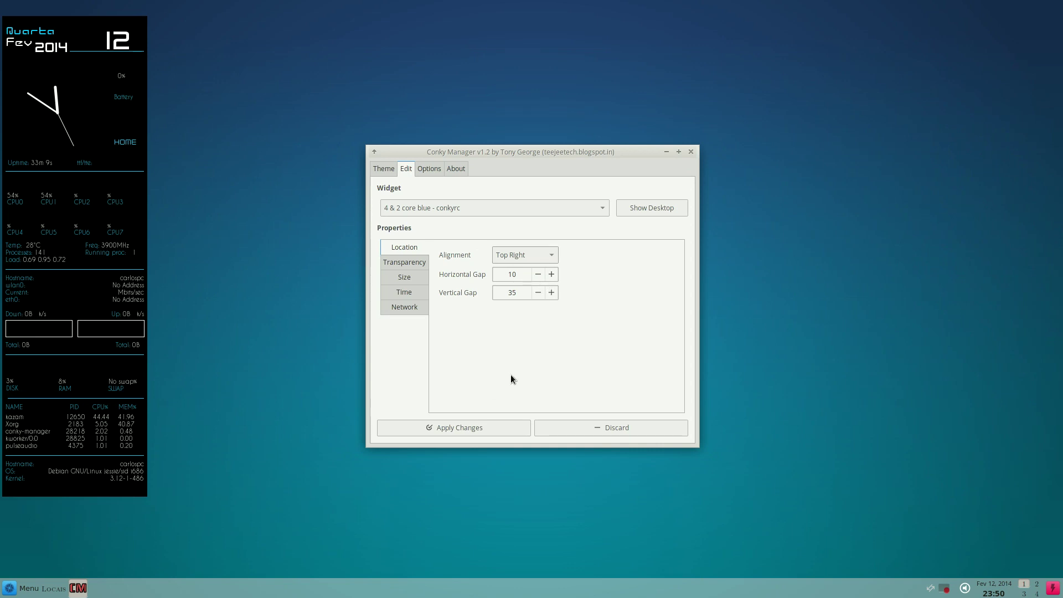
left_click(474, 428)
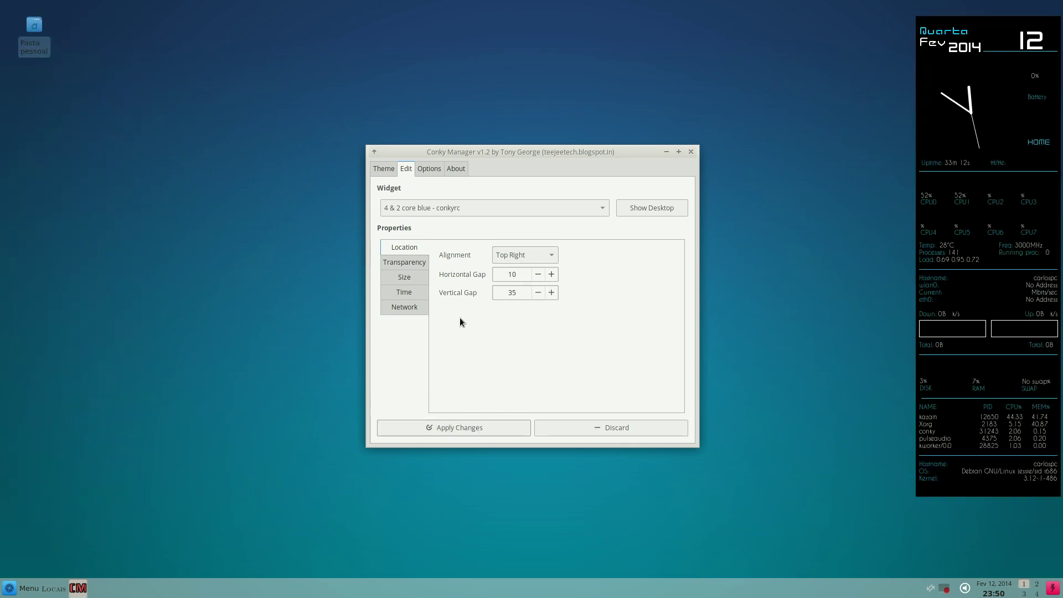
left_click(1055, 587)
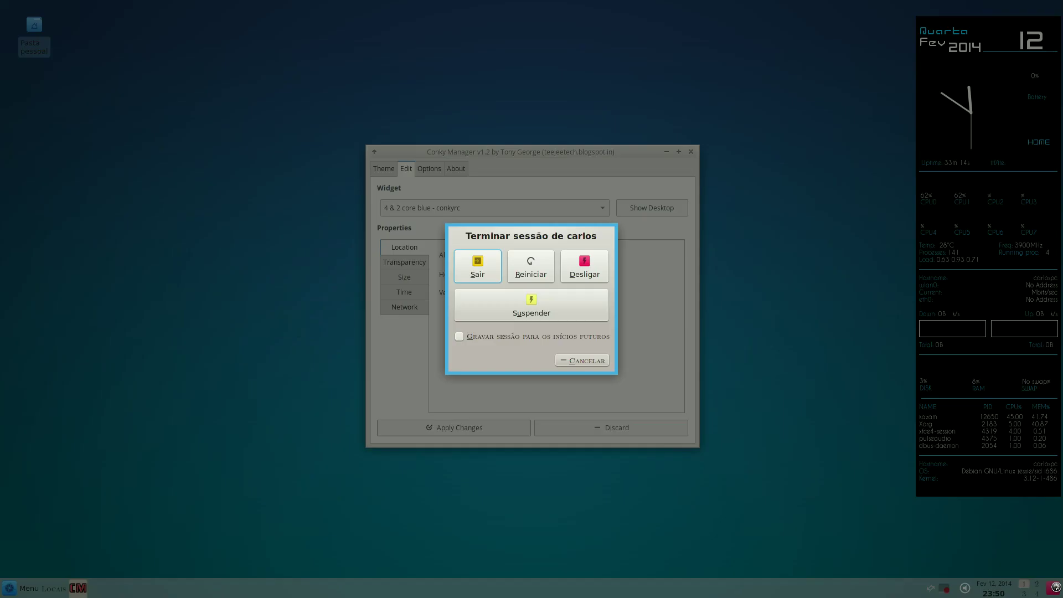
left_click(584, 360)
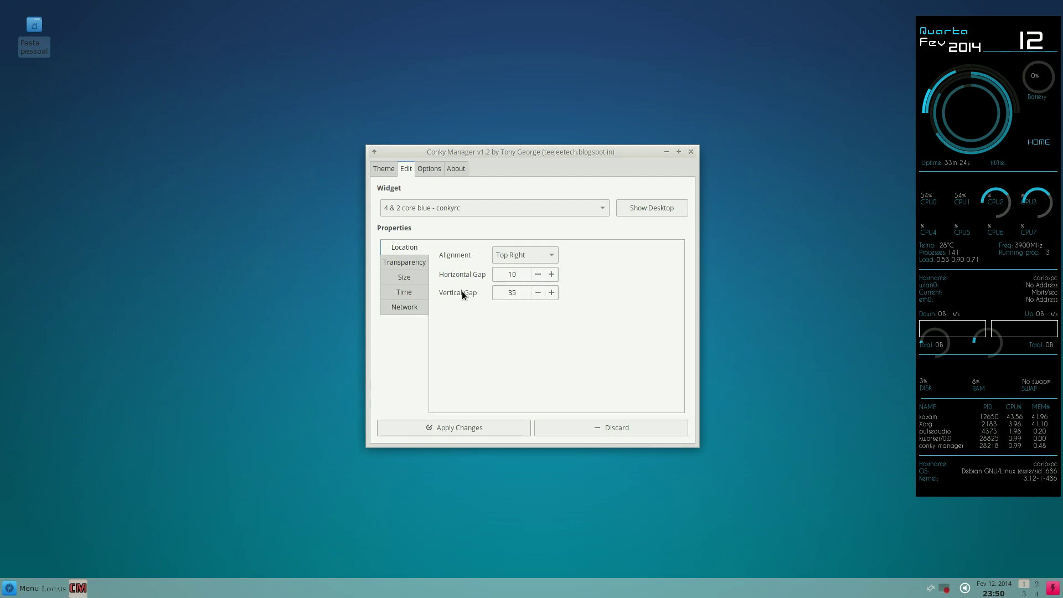
Step: Look over the widget's transparency, background color choices, size, time and network properties without changing them
left_click(412, 265)
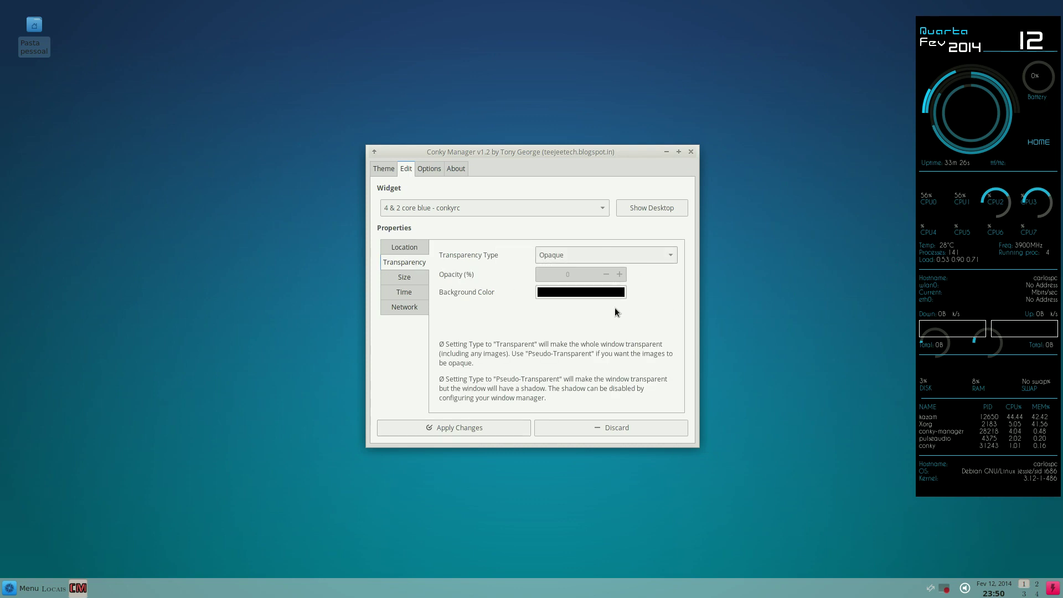
left_click(558, 294)
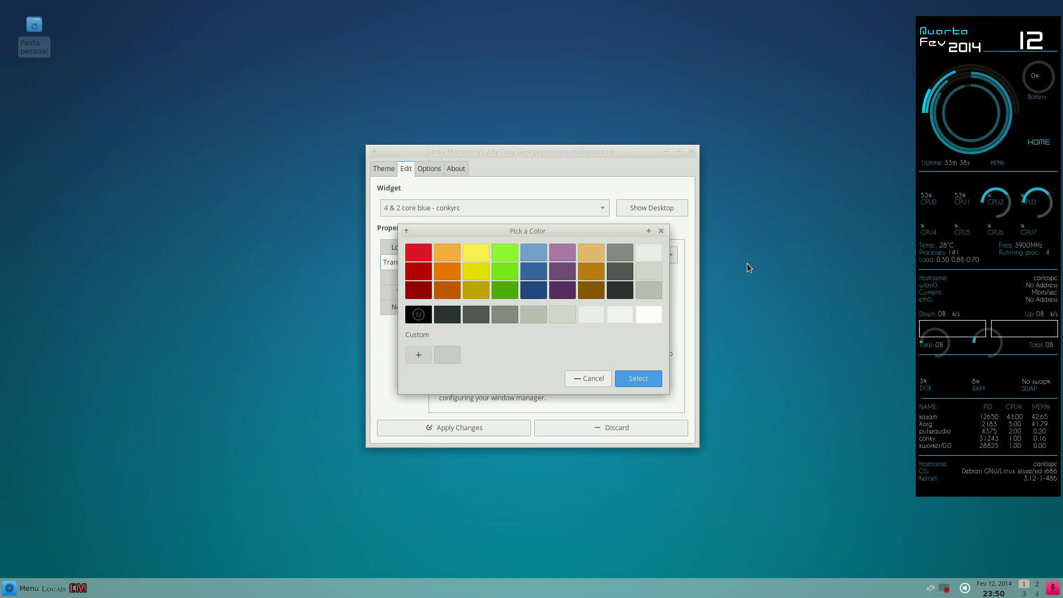
left_click(578, 379)
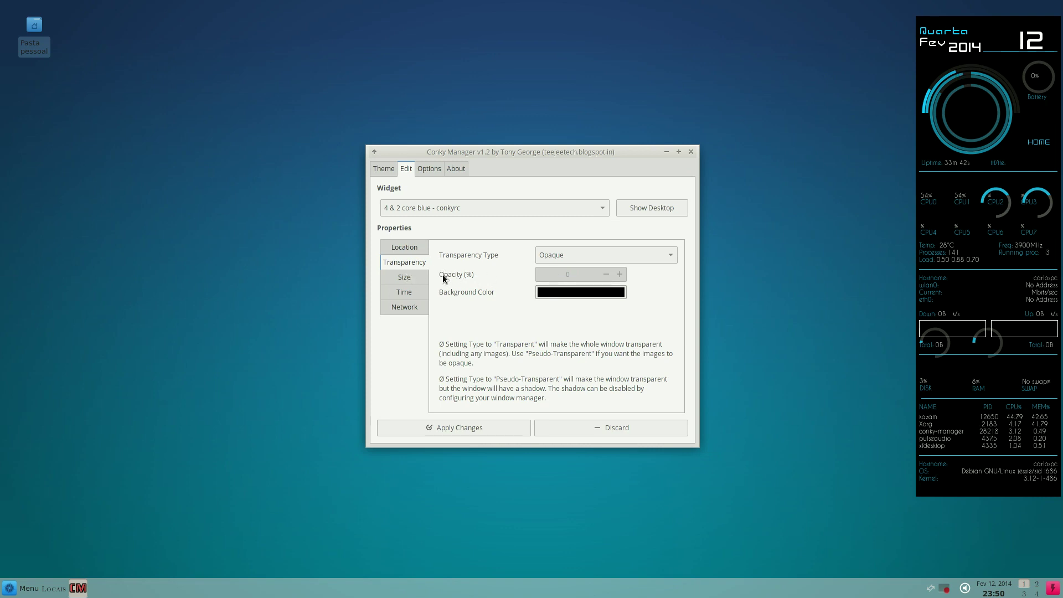
left_click(413, 278)
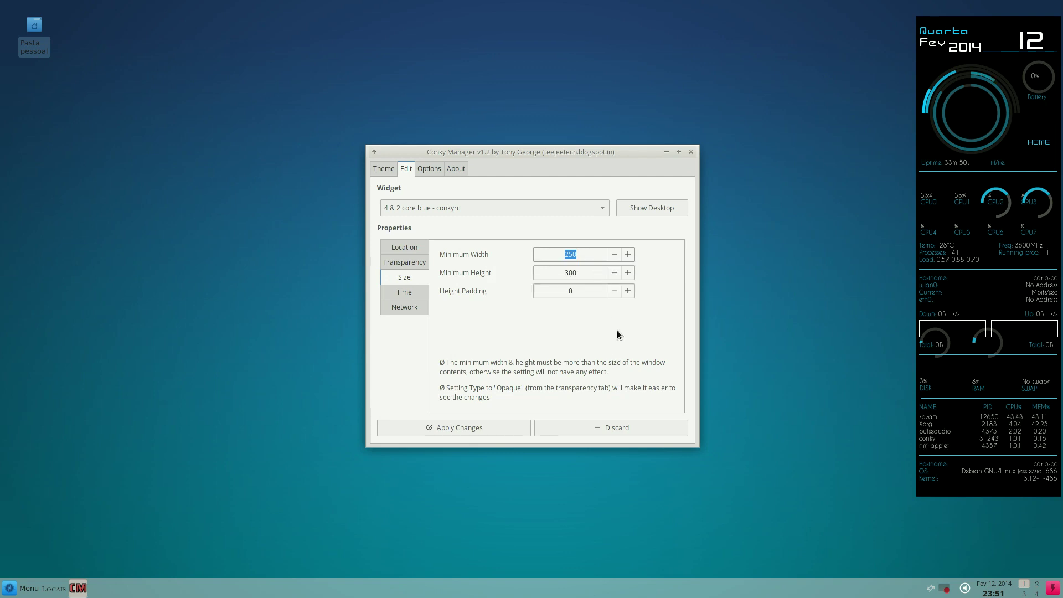
left_click(414, 293)
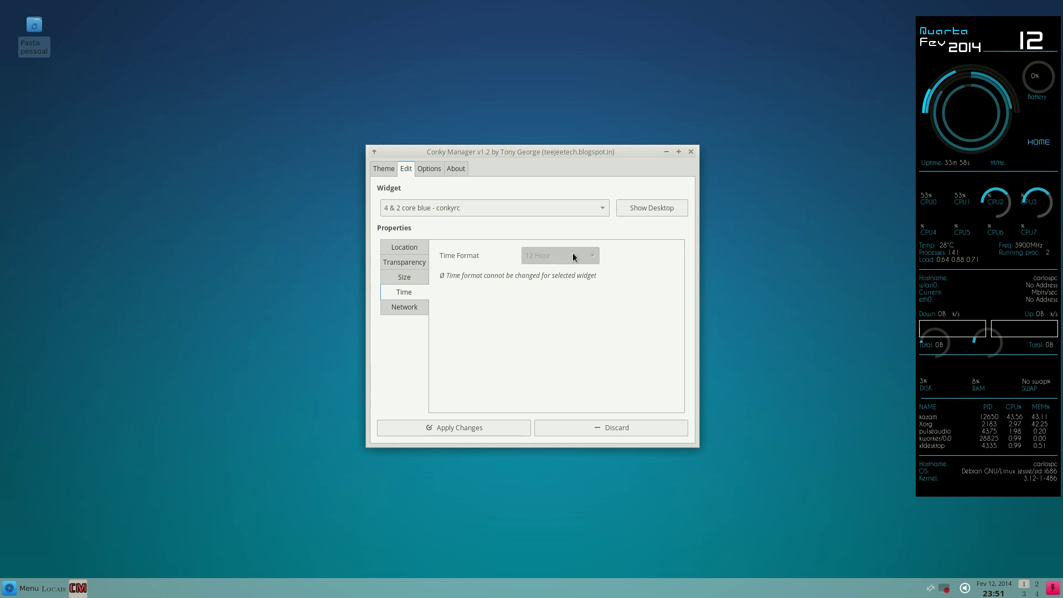
left_click(420, 308)
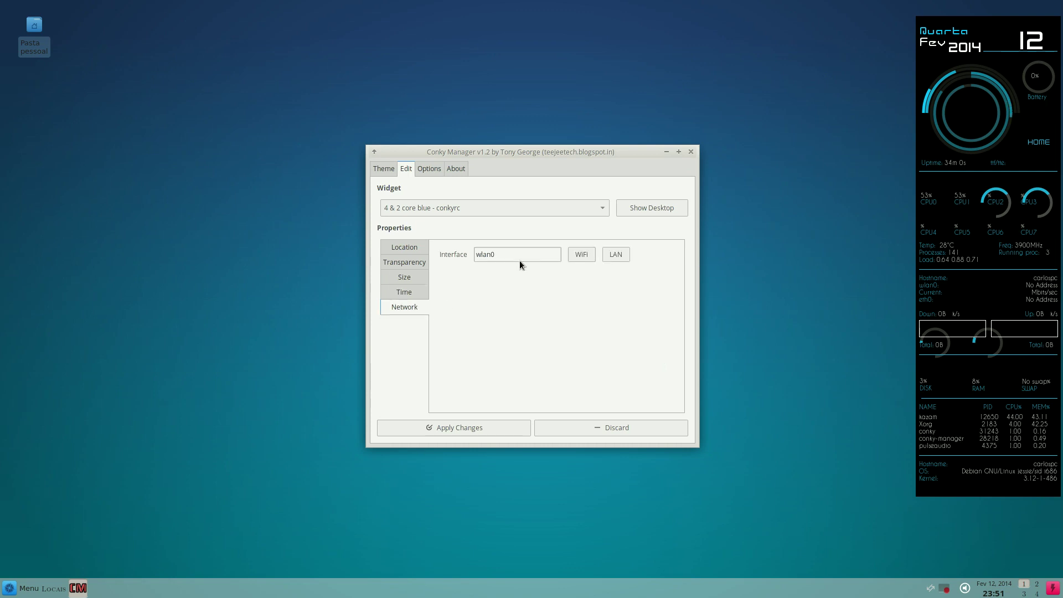
left_click(415, 248)
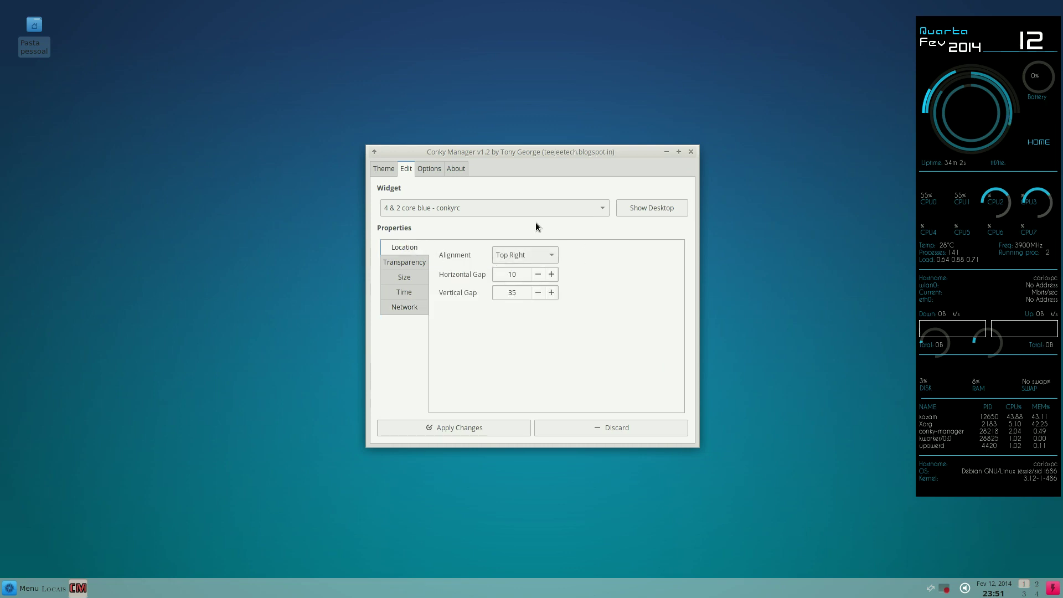
Step: Disable the 4 & 2 core blue theme and try out the 4 core theme, switching it off again
left_click(385, 169)
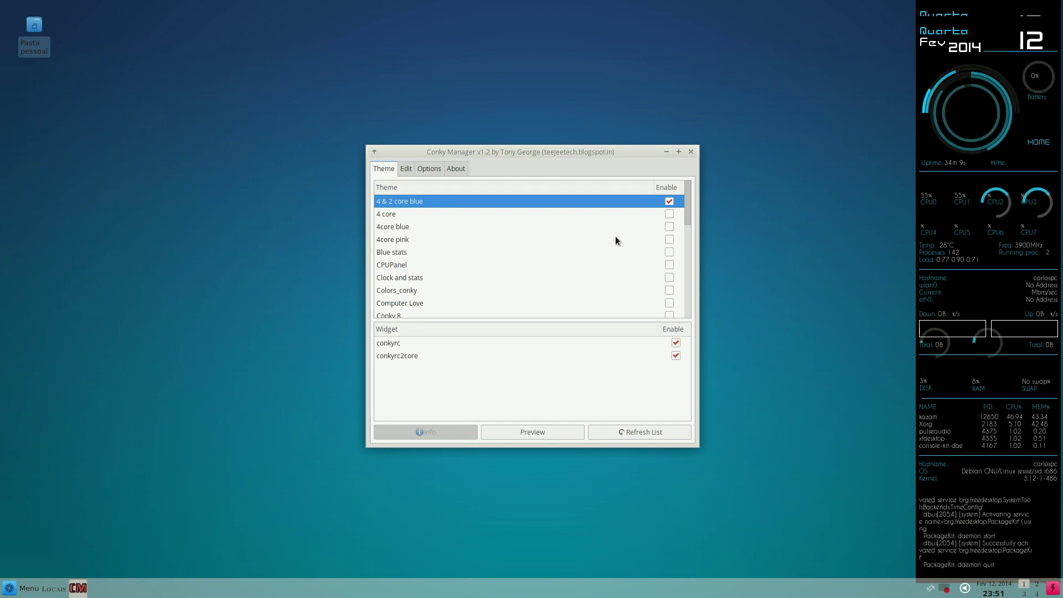
left_click(669, 201)
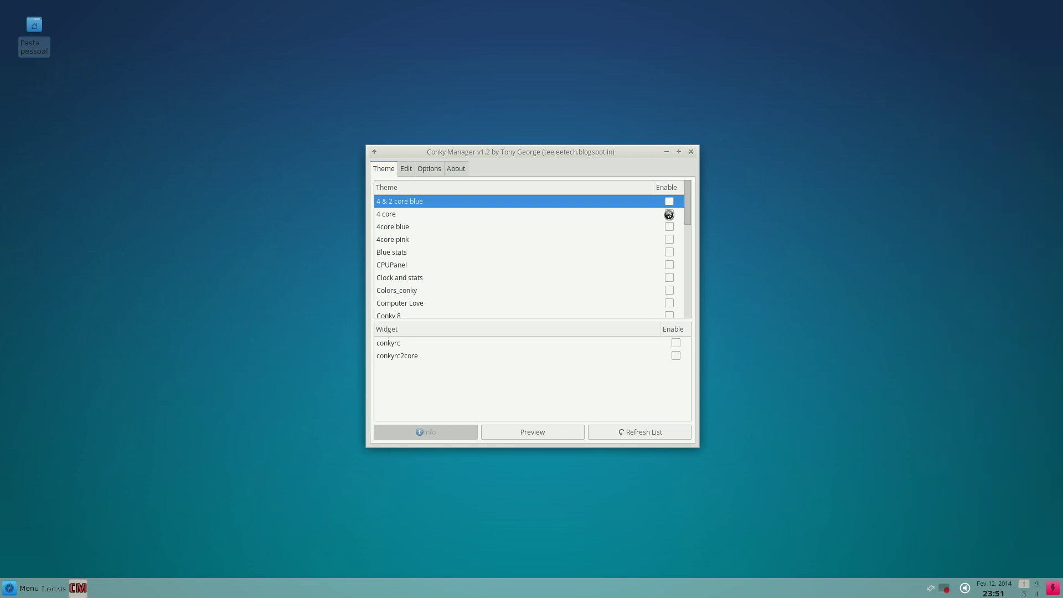
left_click(669, 215)
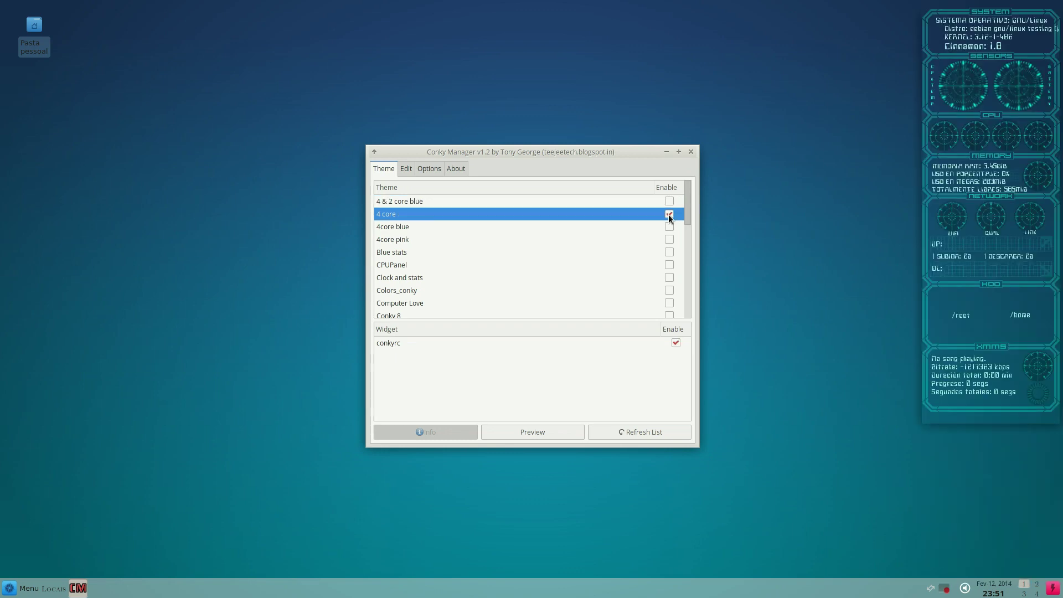
left_click(669, 215)
Step: Try out the 4core blue, 4core pink and Blue stats themes one at a time, disabling each again
left_click(670, 227)
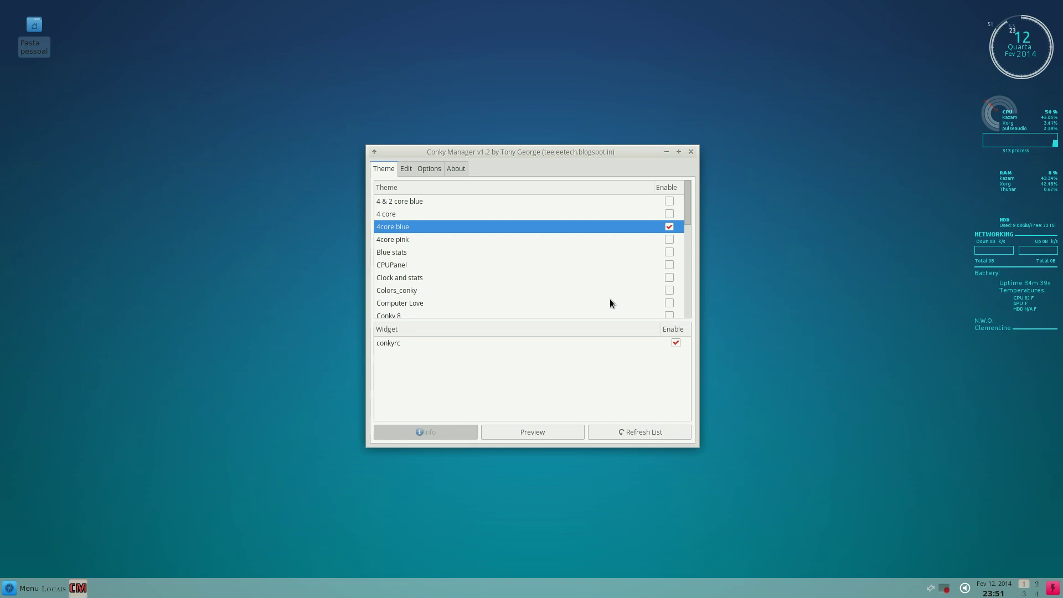
left_click(668, 239)
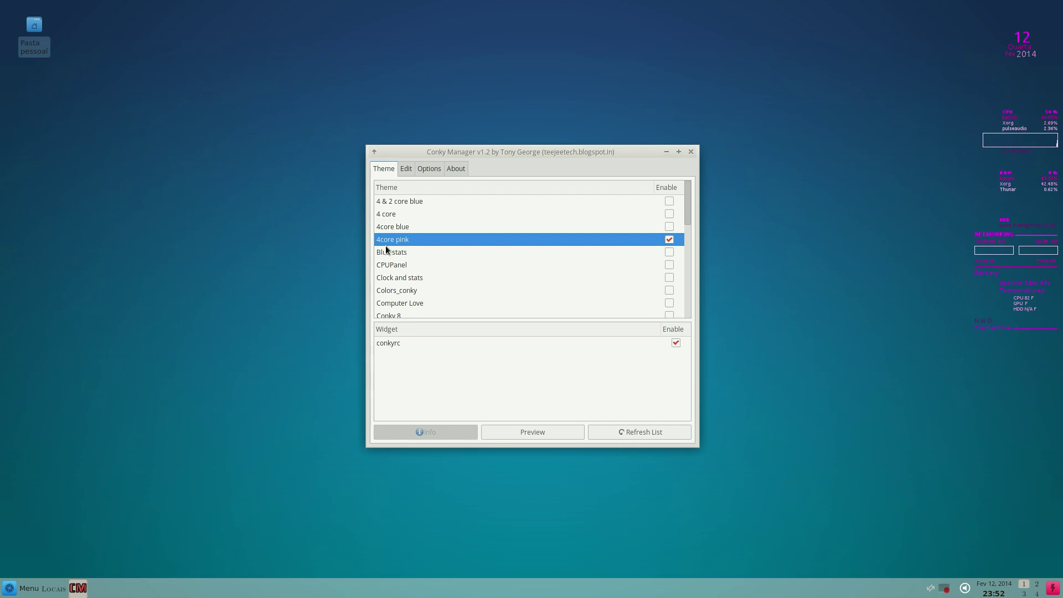
left_click(669, 240)
left_click(669, 253)
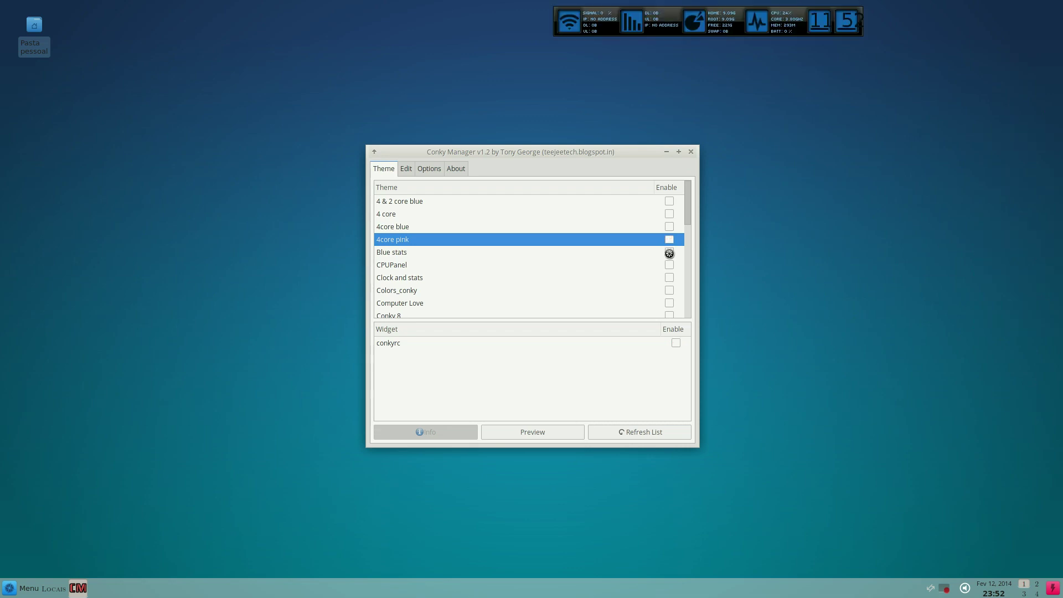
left_click(670, 253)
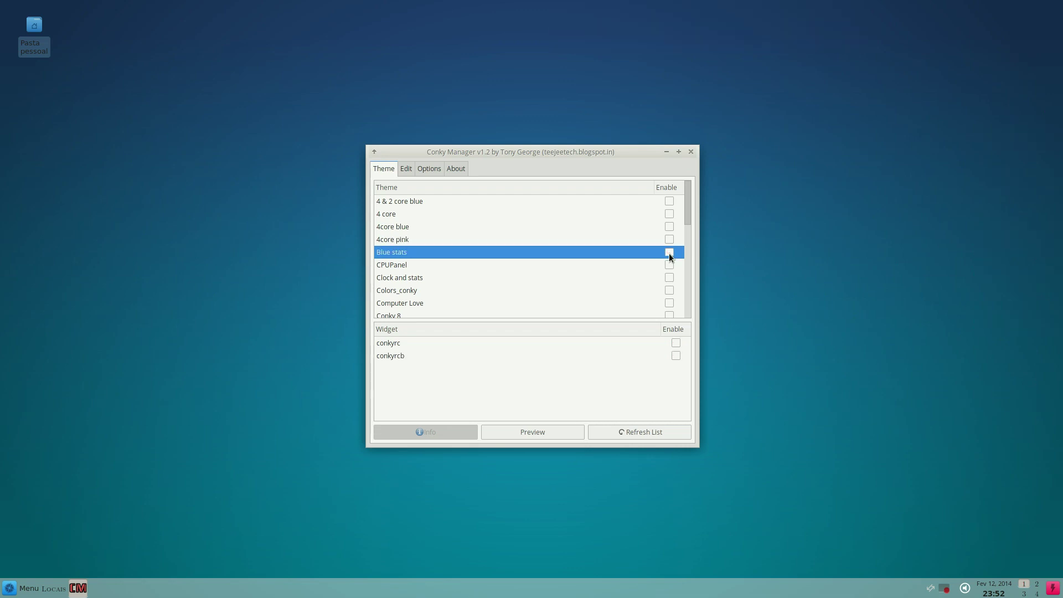
Step: Try out the CPUPanel, Clock and stats and Colors_conky themes one at a time, disabling each again
left_click(668, 265)
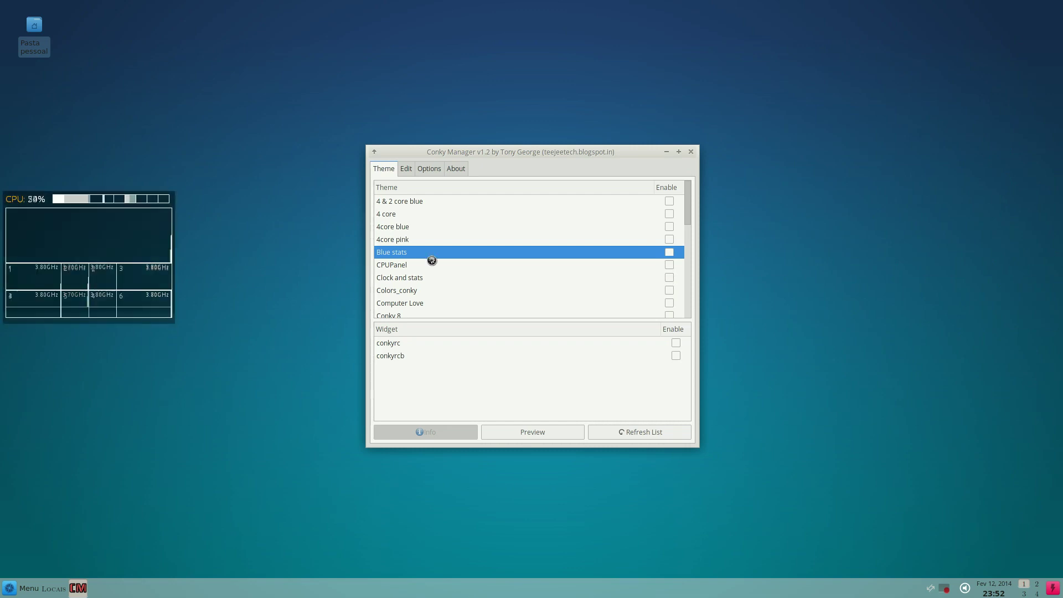
left_click(670, 265)
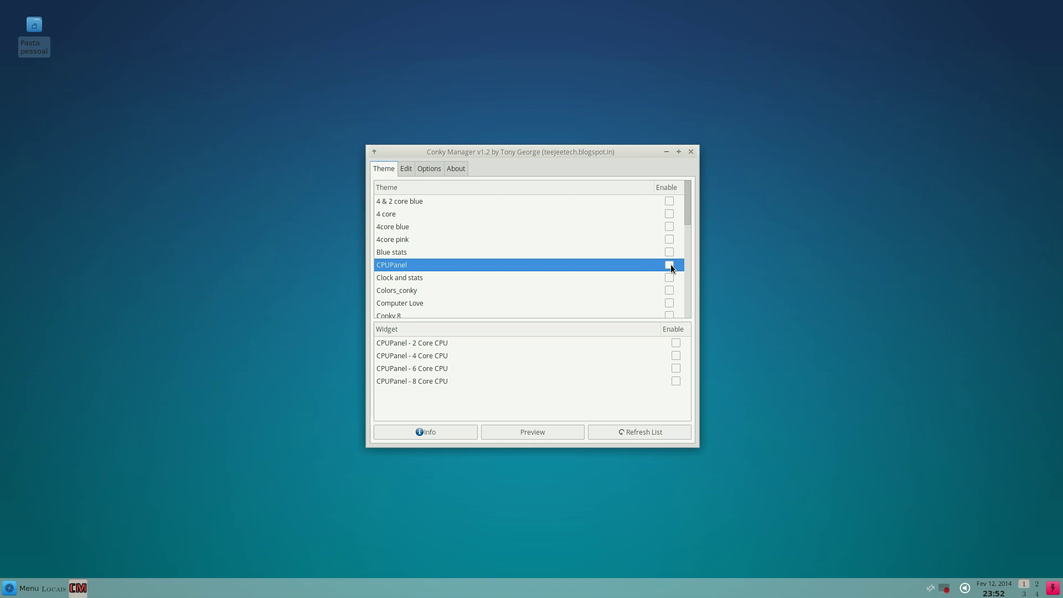
left_click(669, 279)
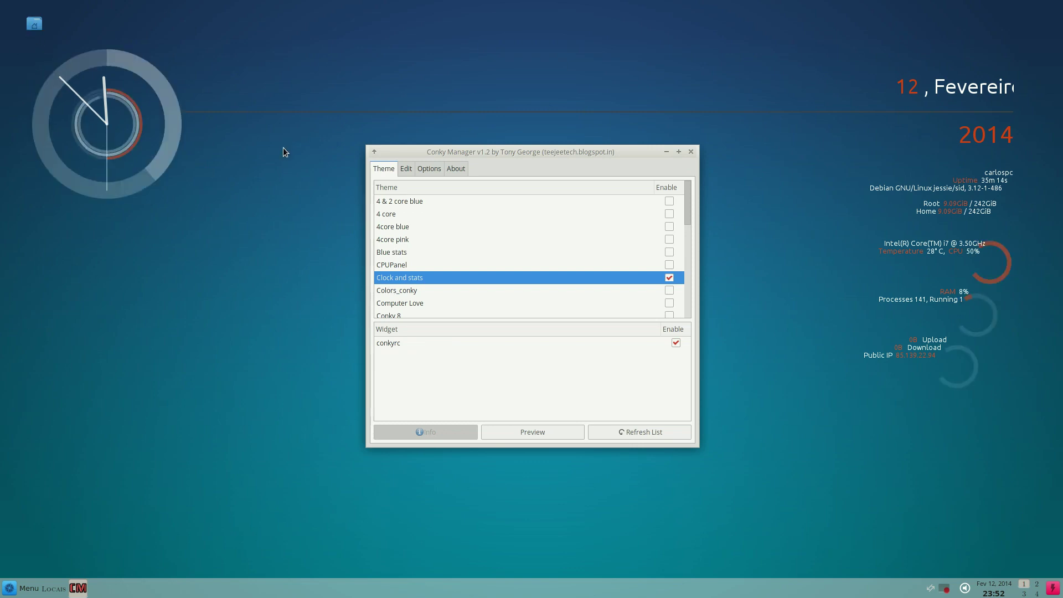
left_click(669, 278)
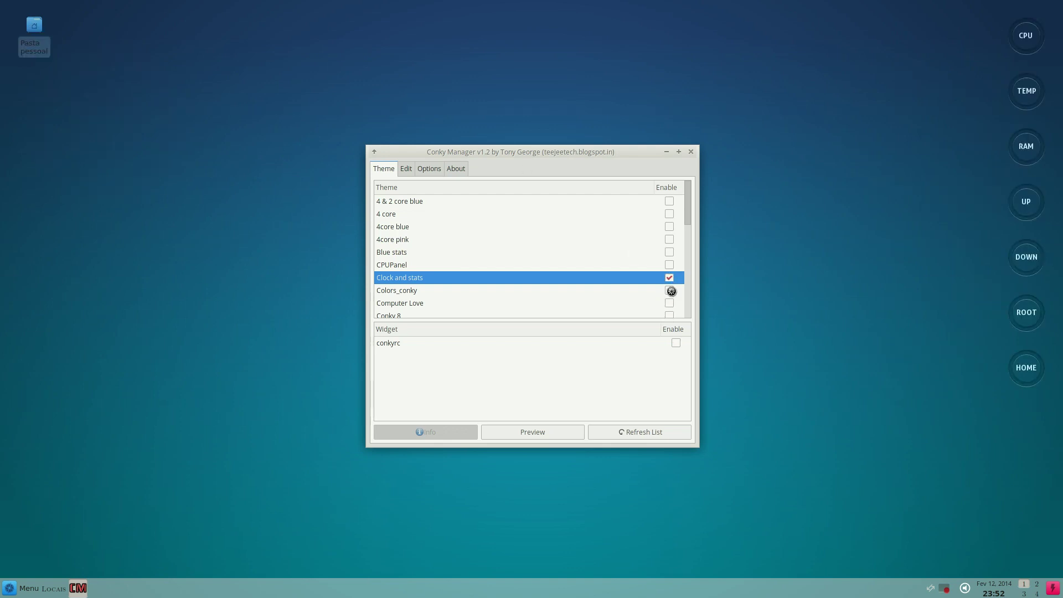
left_click(669, 291)
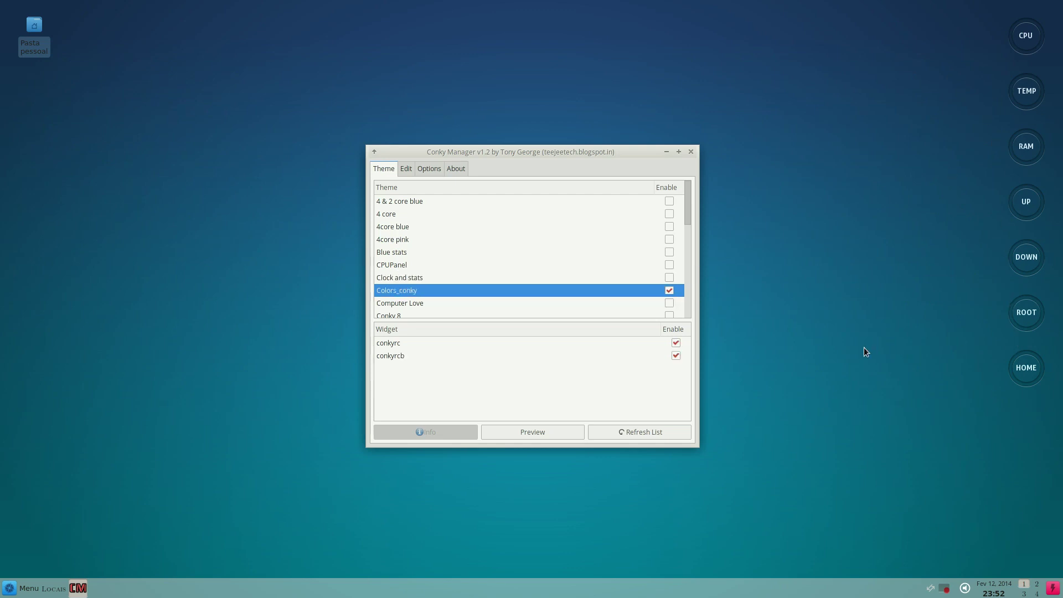
left_click(670, 290)
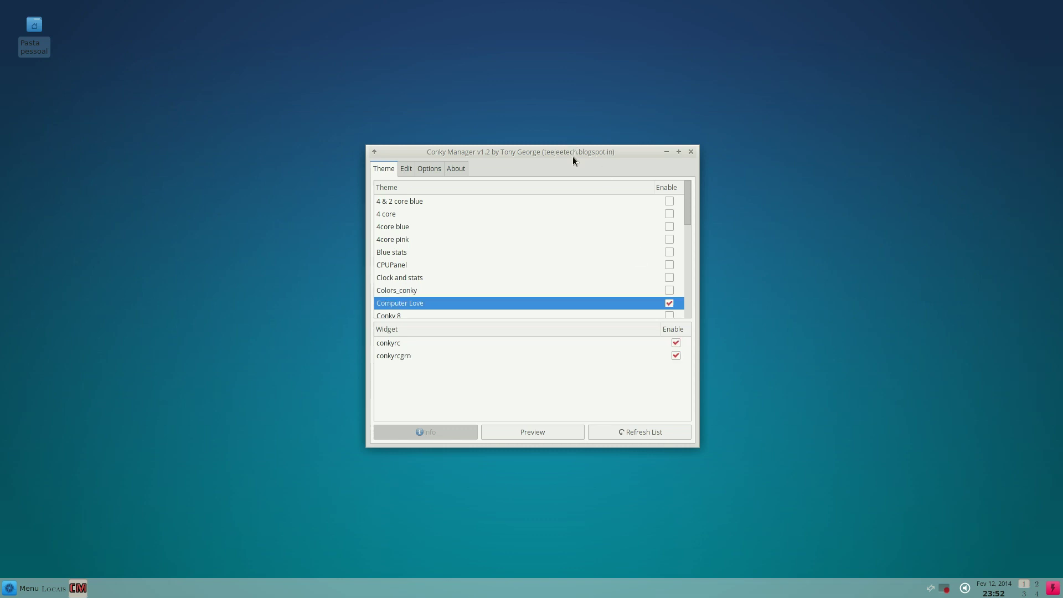
Step: Move the manager window aside to uncover the Computer Love widget on the desktop, and disable that theme
left_click_drag(573, 157, 254, 156)
left_click(350, 303)
scroll(369, 227, "down", 1)
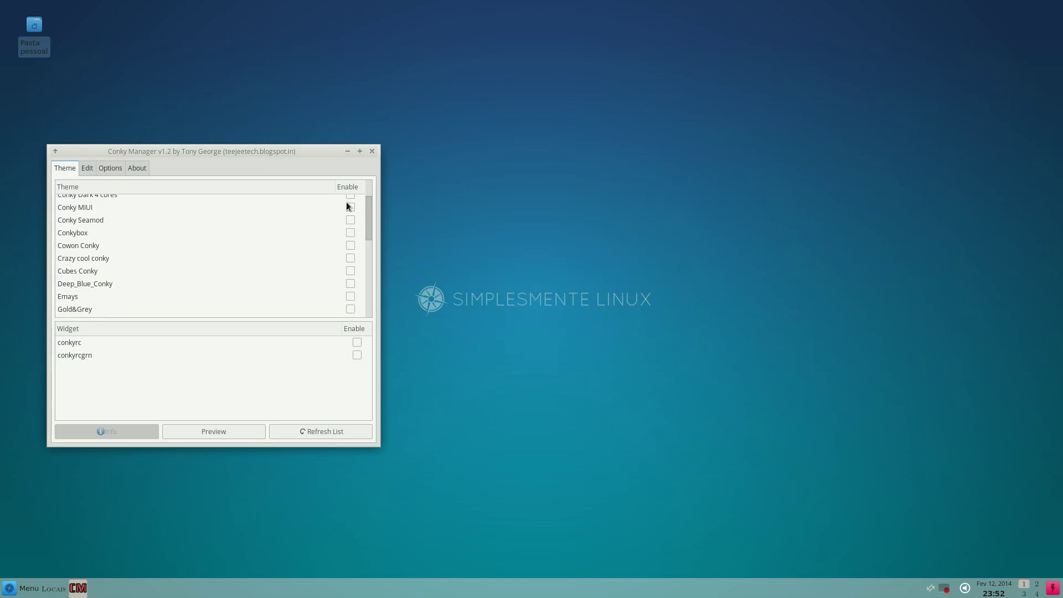
scroll(371, 216, "up", 6)
Step: Try out the Conky 8, Conky Bar and Conky Blood themes one at a time, disabling each again
left_click_drag(278, 151, 631, 116)
left_click(704, 238)
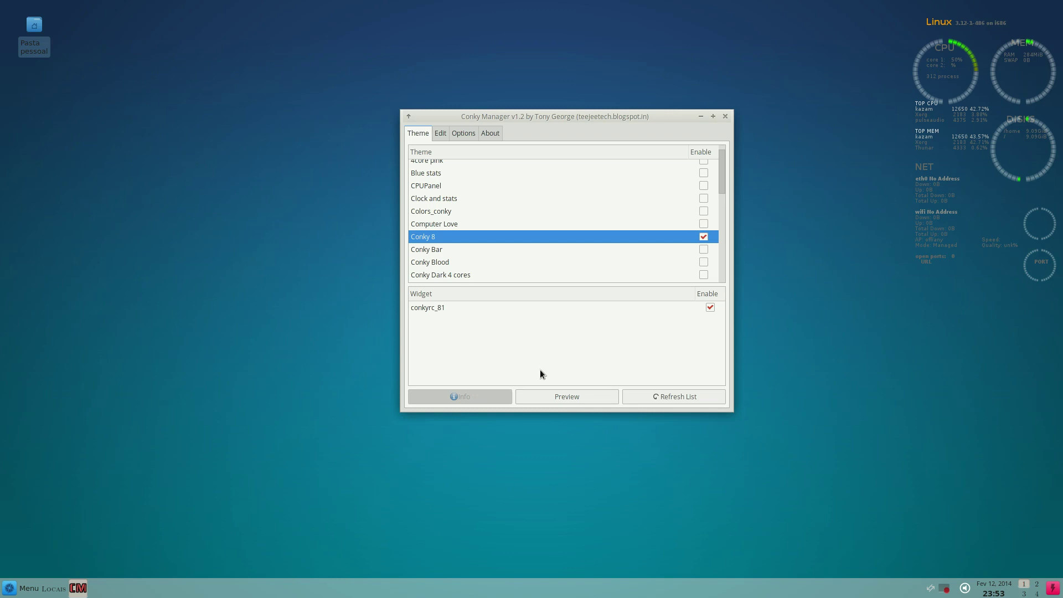
left_click(703, 236)
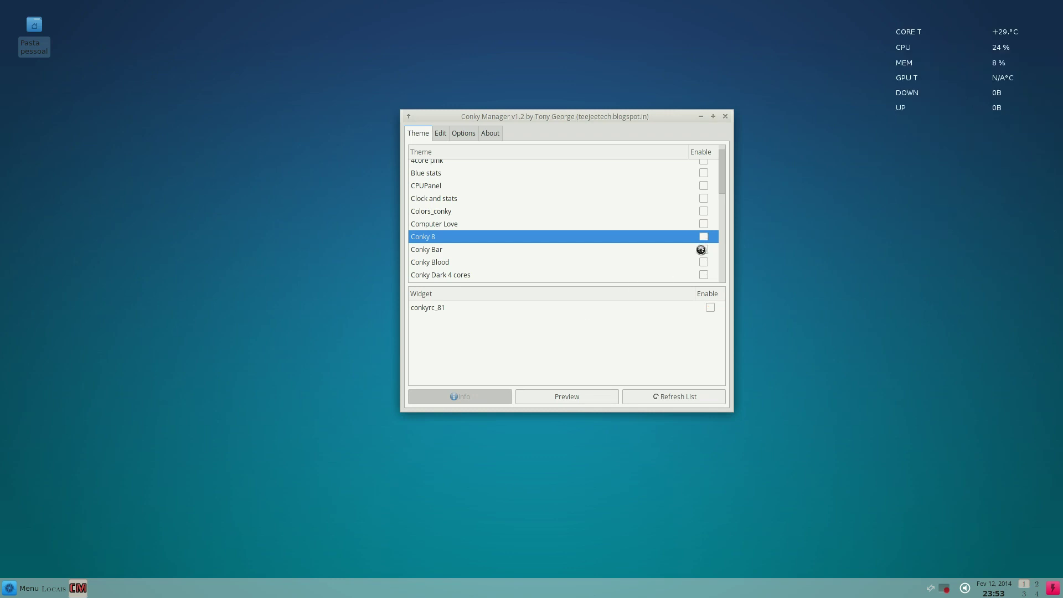
left_click(703, 249)
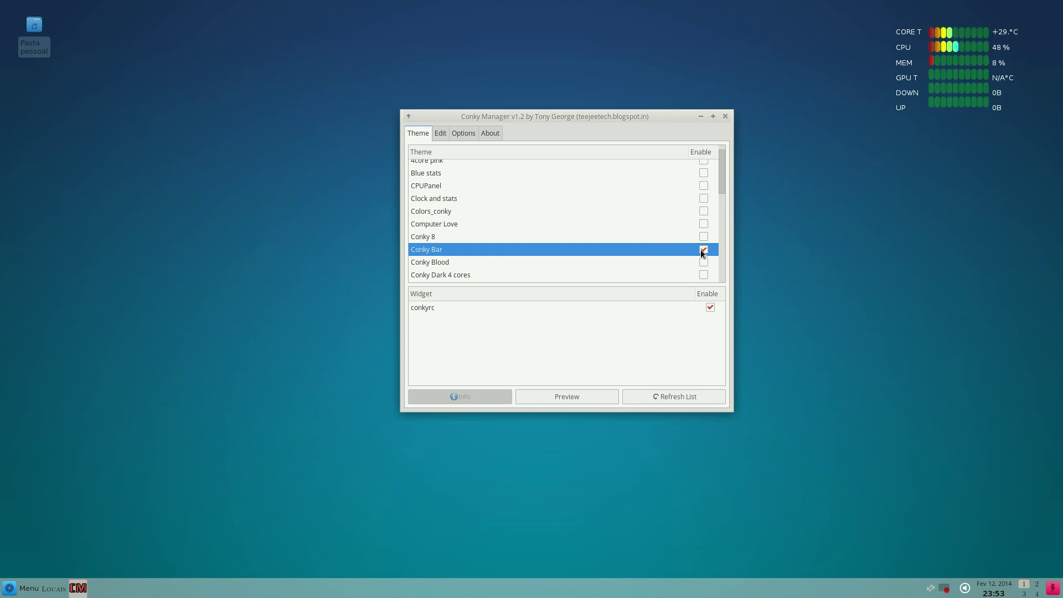
left_click(703, 249)
left_click(704, 262)
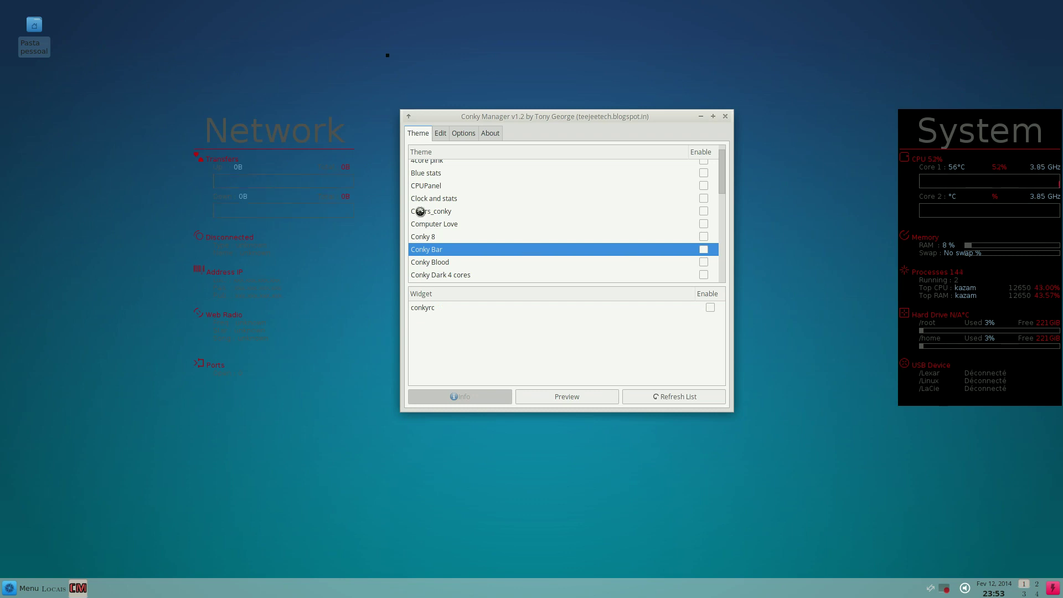
left_click(704, 262)
Step: Try out the Conky Dark 4 cores and Conky MIUI themes one after the other, disabling each again
left_click(704, 274)
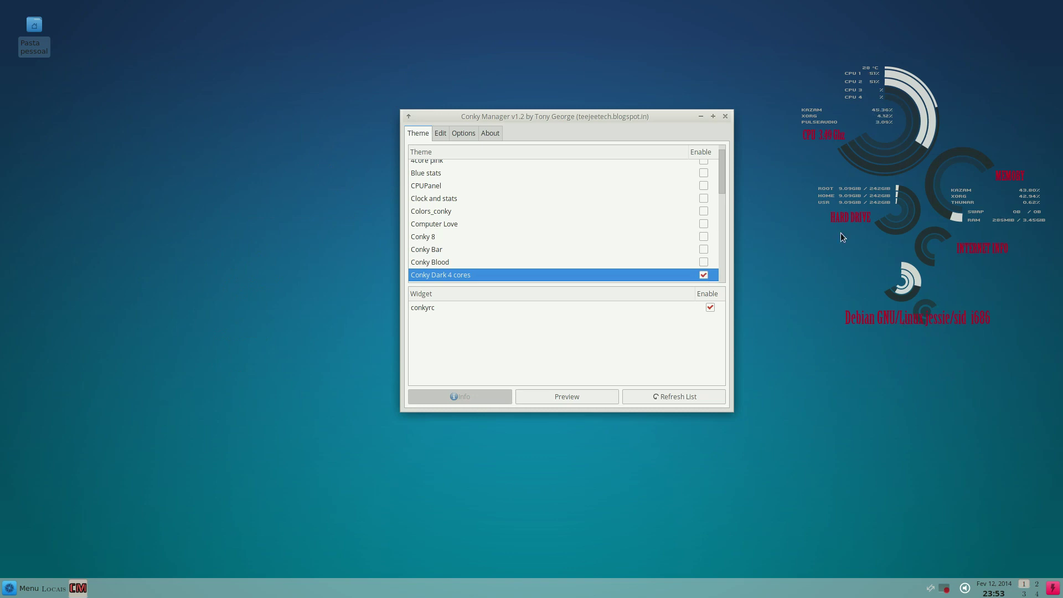
scroll(723, 180, "down", 3)
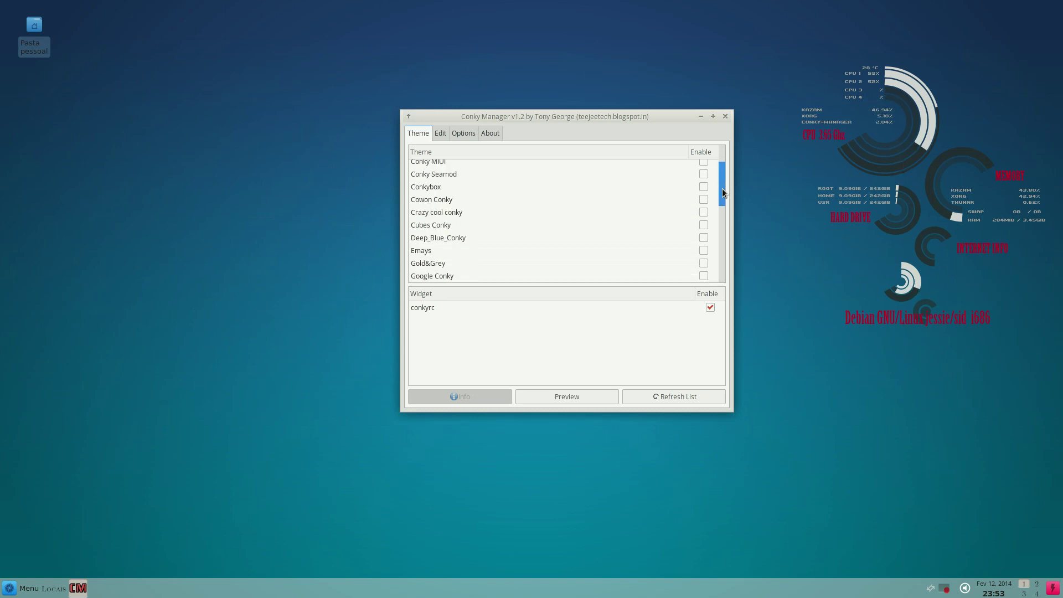
scroll(721, 221, "up", 2)
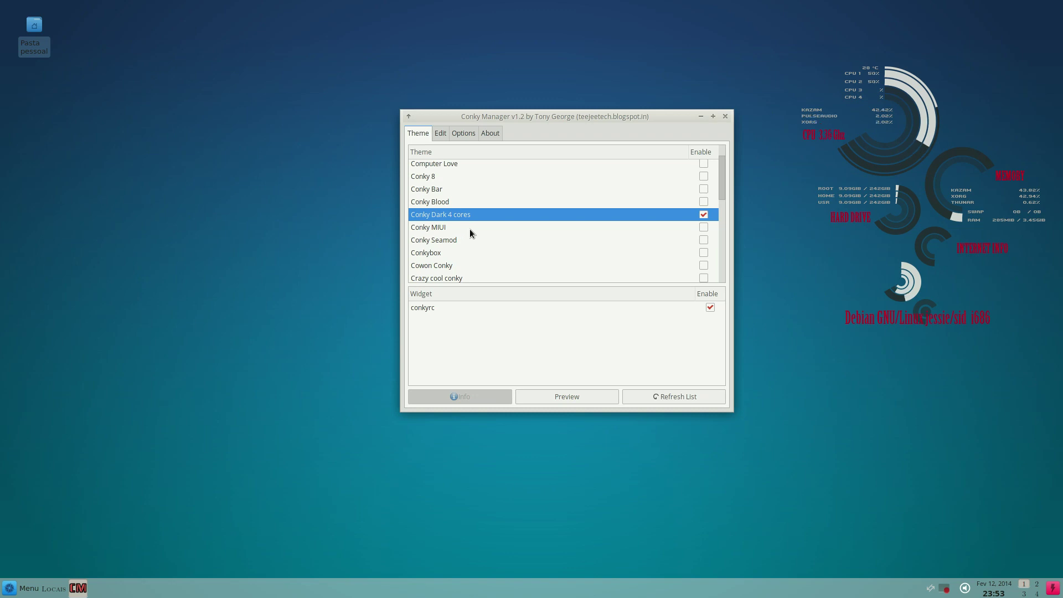
left_click(704, 215)
left_click(703, 227)
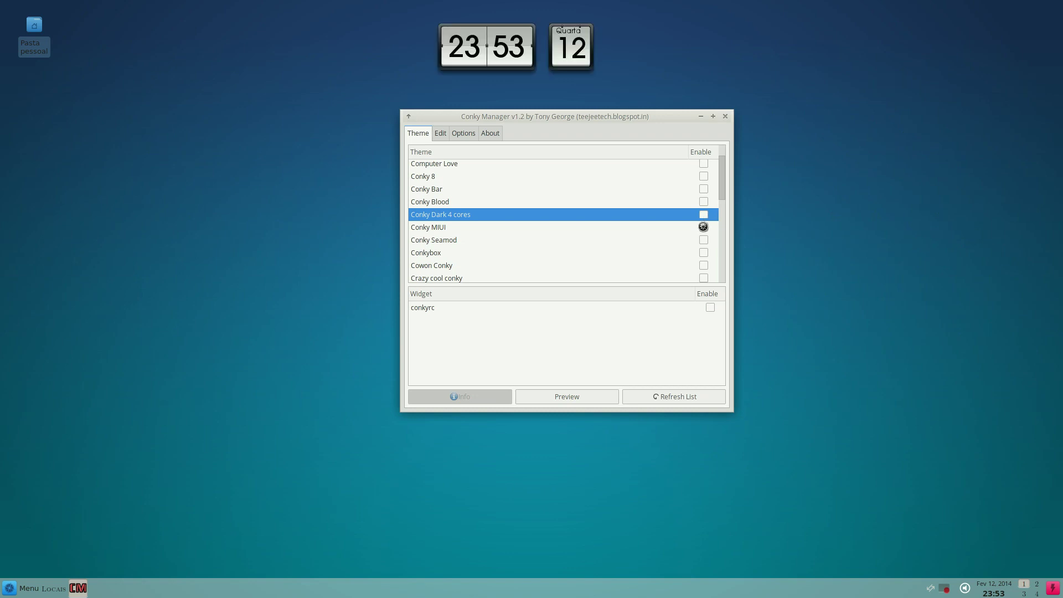
left_click(704, 228)
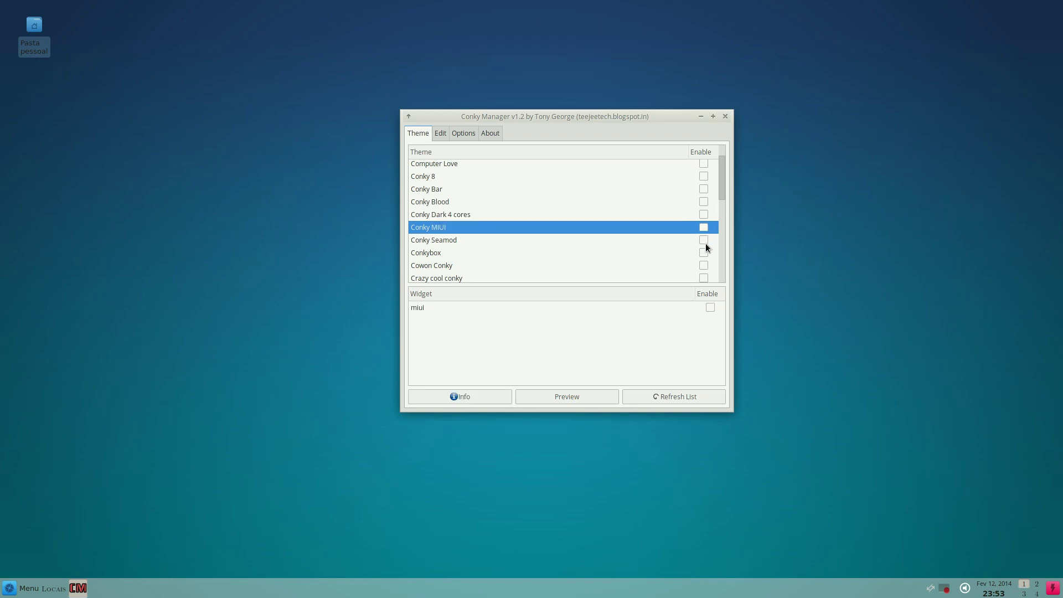
Step: Try out the Conky Seamod, Conkybox and Cowon Conky themes one at a time, disabling each again
left_click(705, 241)
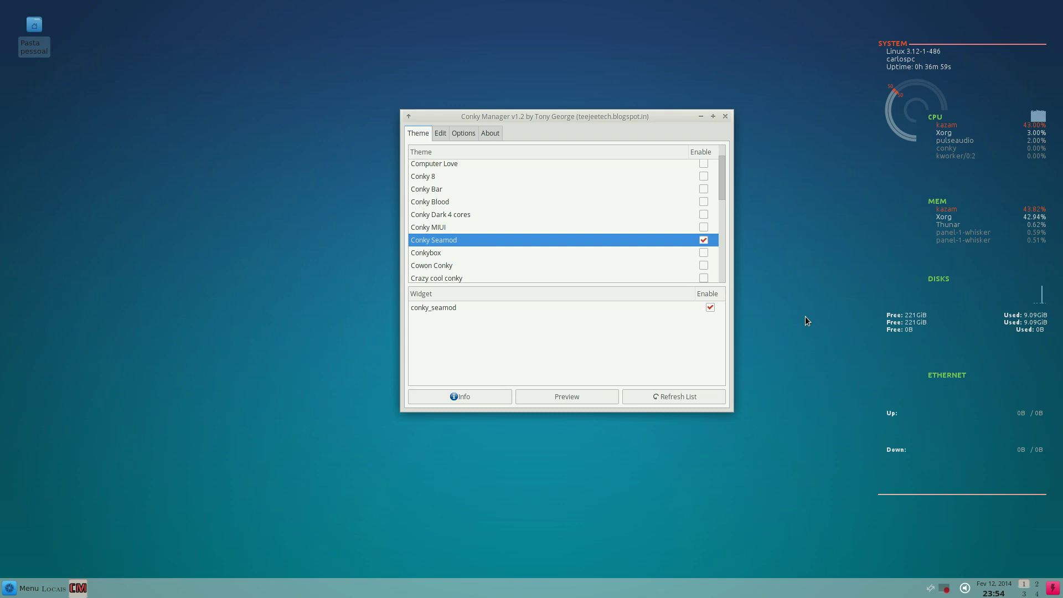
left_click(705, 241)
left_click(703, 253)
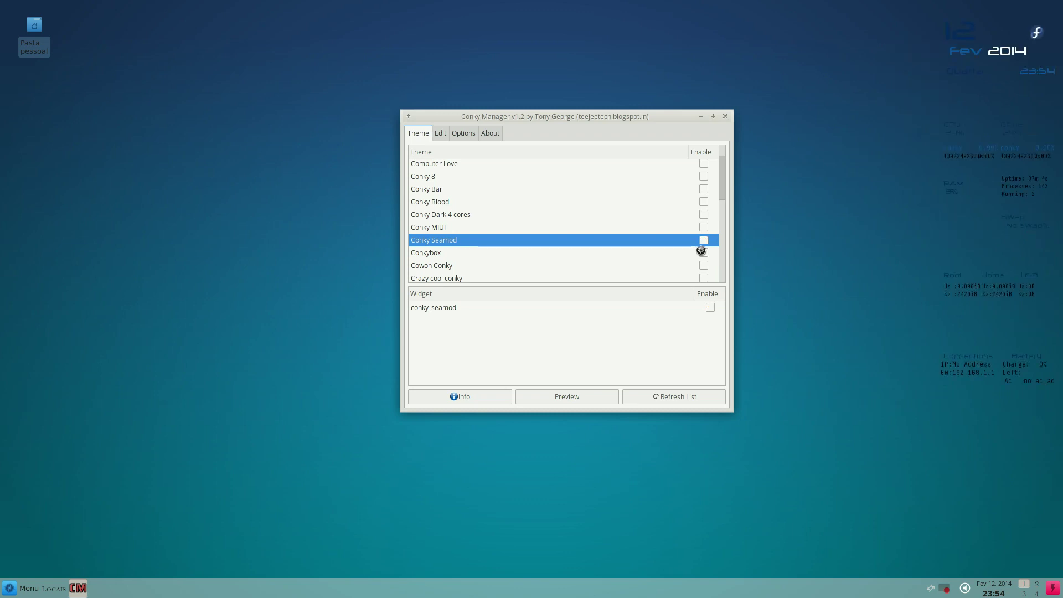
left_click(706, 253)
left_click(703, 266)
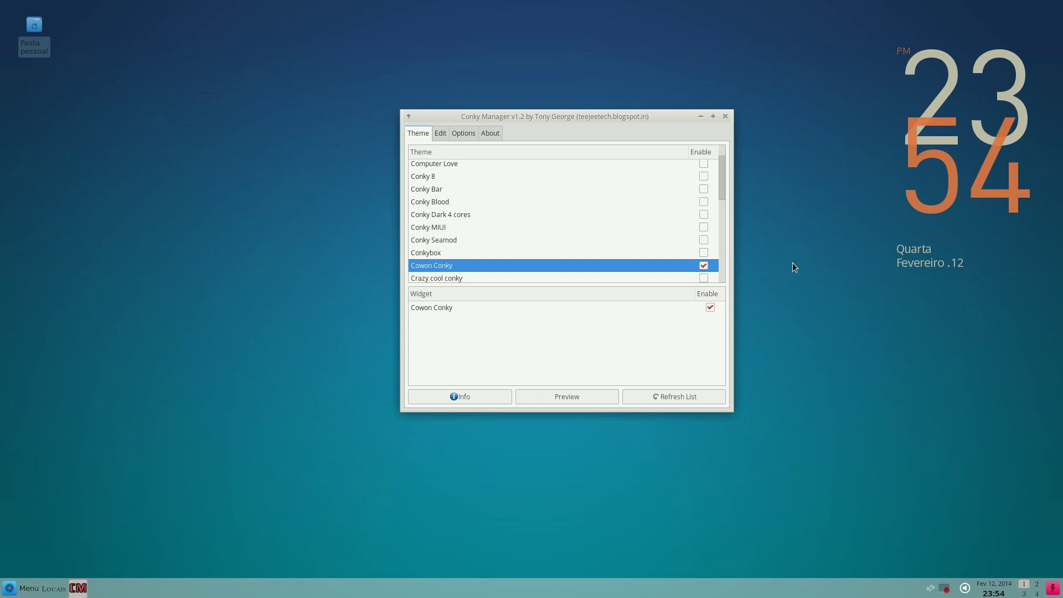
left_click(704, 266)
Step: Try out the Crazy cool conky and Cubes Conky themes one after the other, disabling each again
left_click(703, 278)
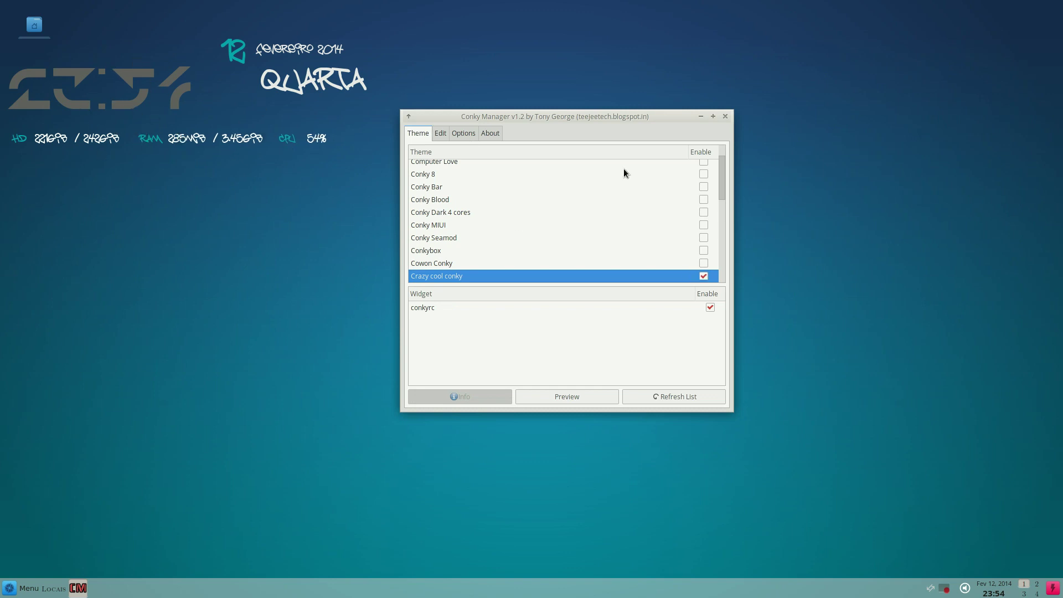
left_click_drag(722, 173, 720, 181)
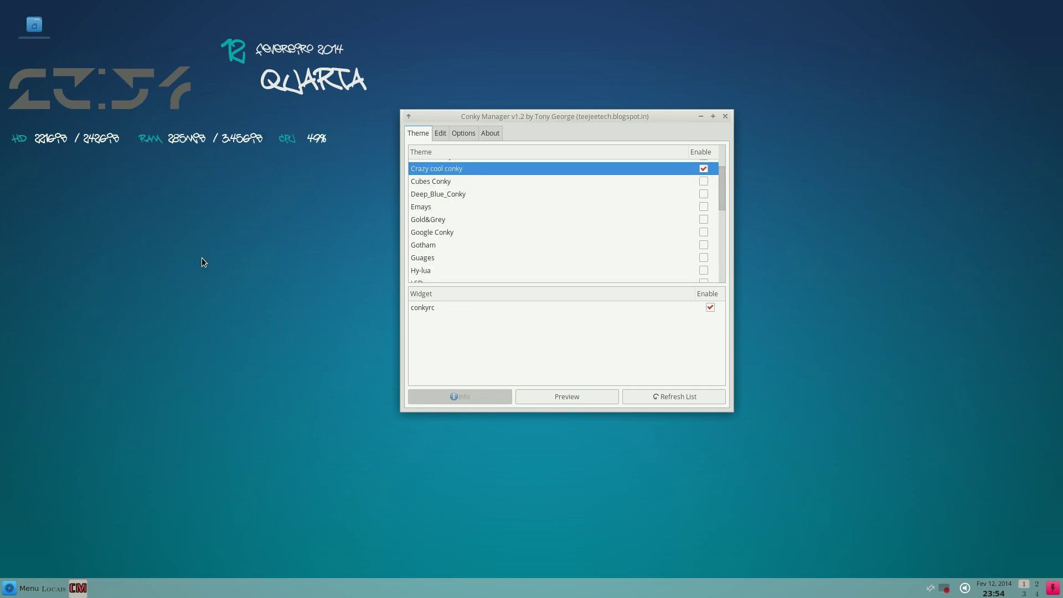
left_click(705, 173)
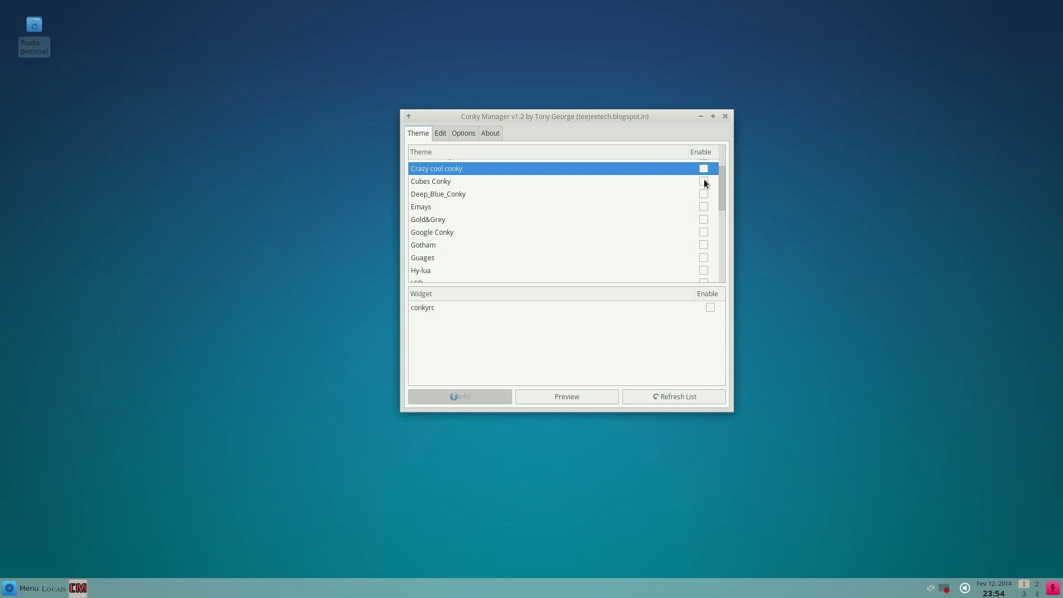
left_click(704, 181)
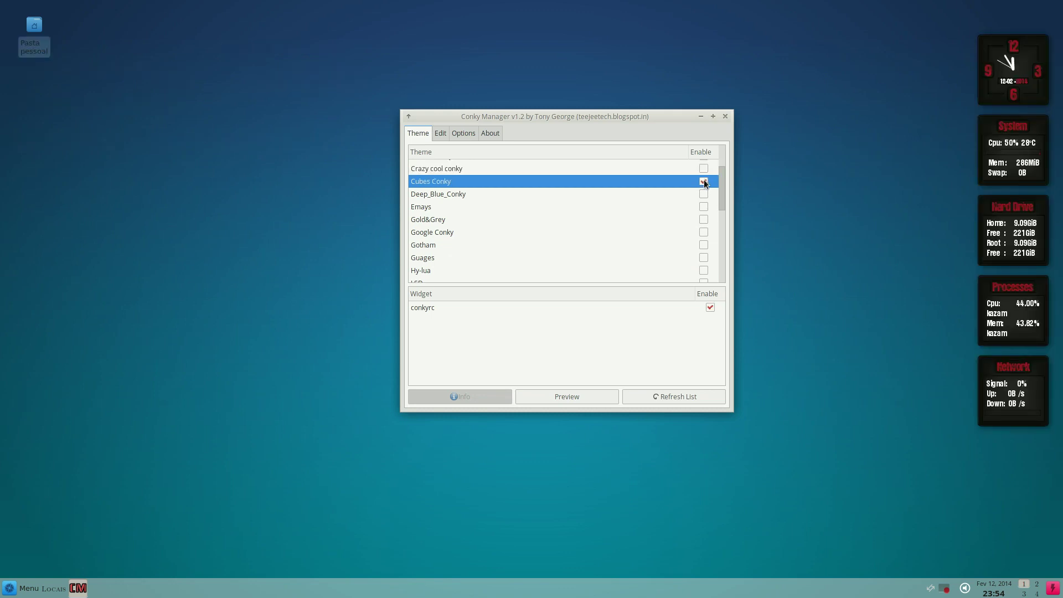
left_click(704, 182)
Step: Enable the Deep_Blue_Conky theme and move the manager window lower to free the upper part of the desktop
left_click(702, 194)
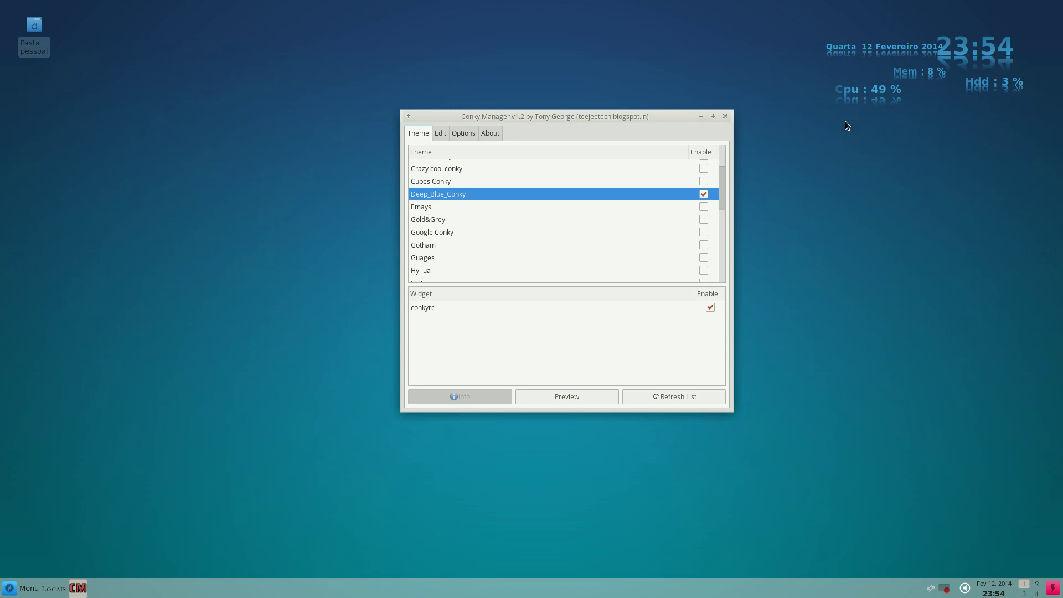
left_click_drag(604, 118, 541, 180)
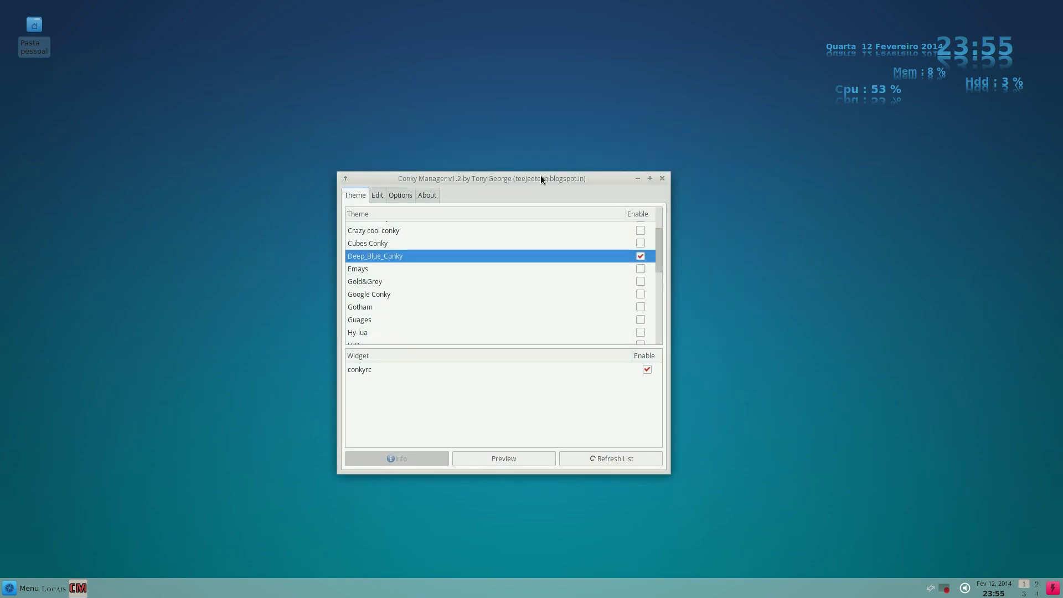
left_click(377, 195)
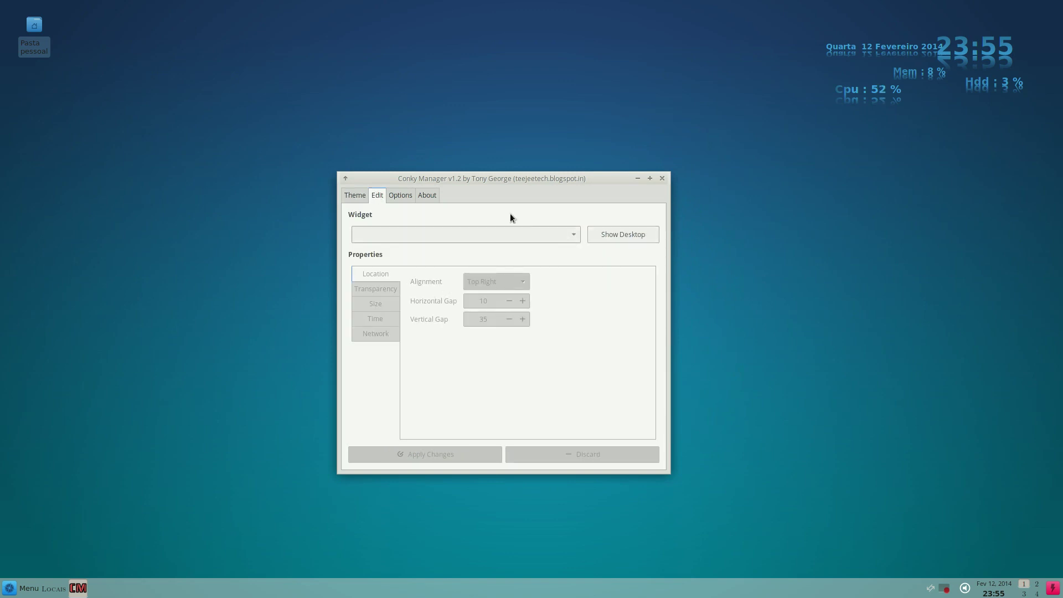
left_click(359, 199)
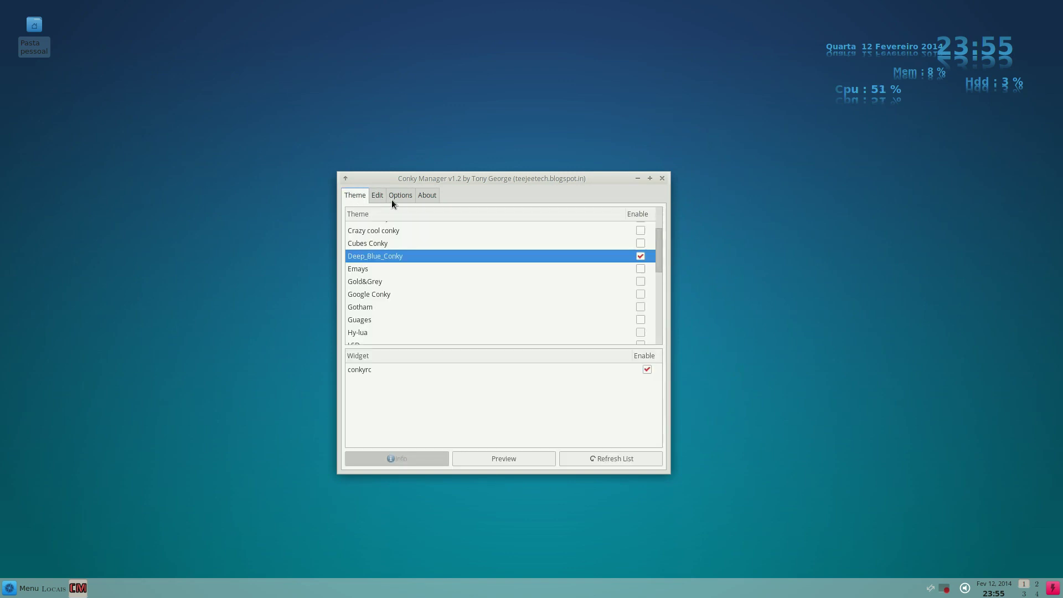
Step: Choose the Deep_Blue_Conky - conkyrc widget for editing and apply the Top Middle alignment to it
left_click(382, 197)
left_click(576, 237)
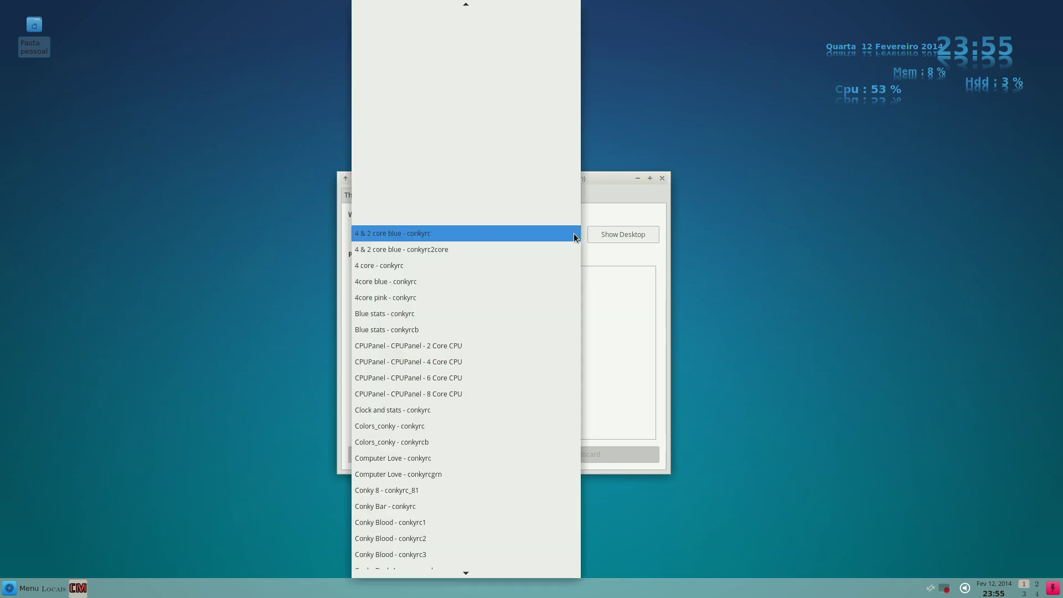
scroll(501, 342, "down", 5)
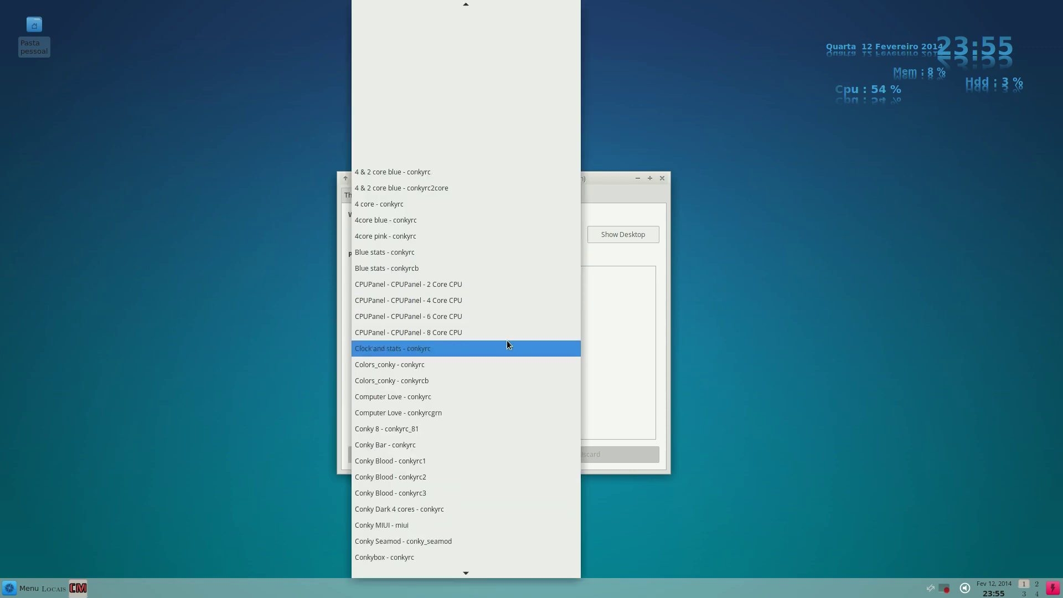
scroll(490, 342, "down", 1)
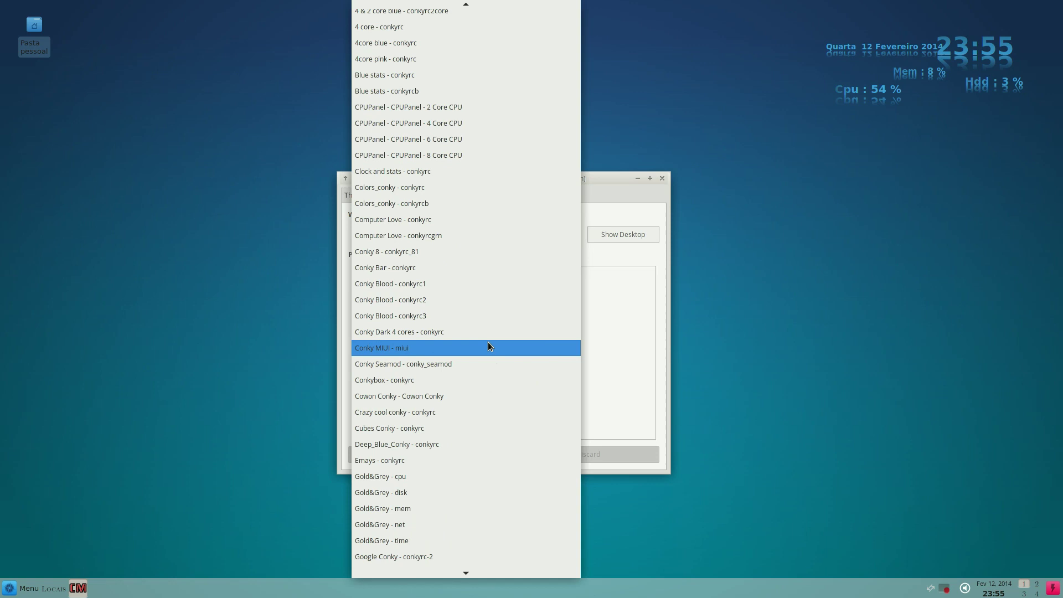
scroll(437, 404, "down", 1)
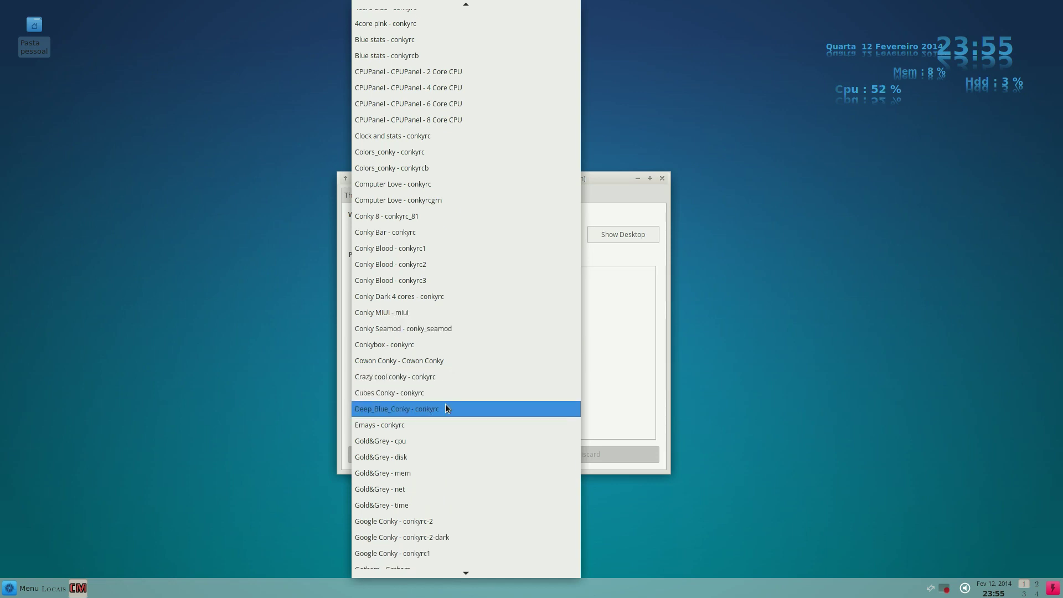
left_click(402, 410)
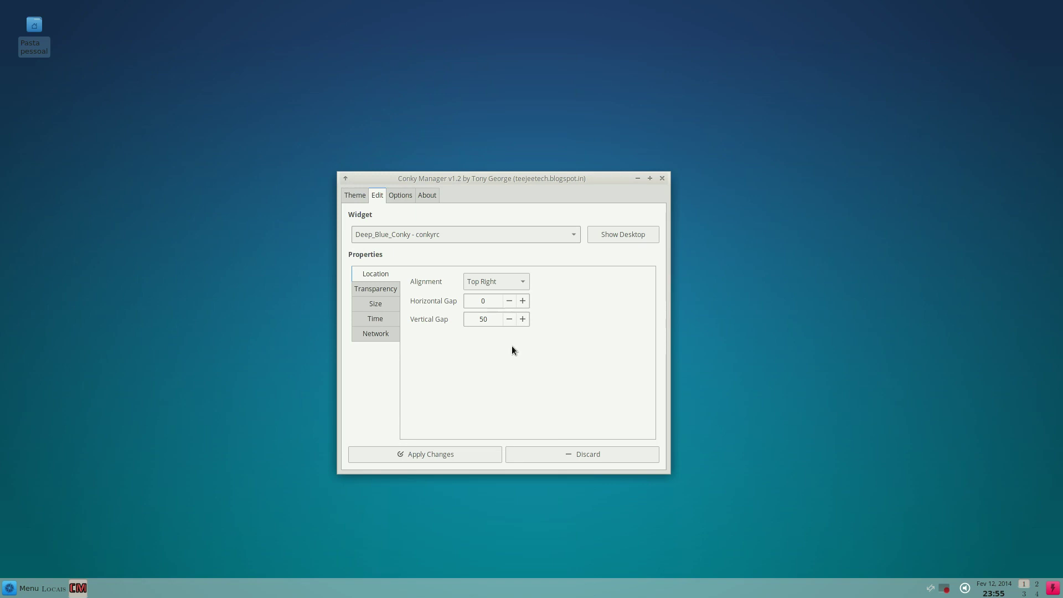
left_click(524, 285)
left_click(500, 294)
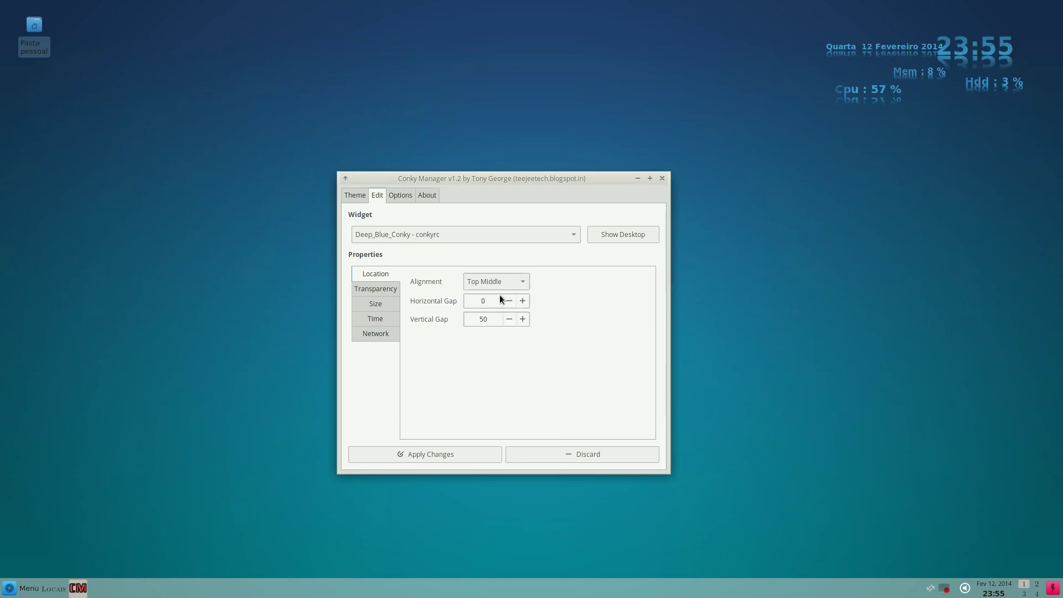
left_click(426, 450)
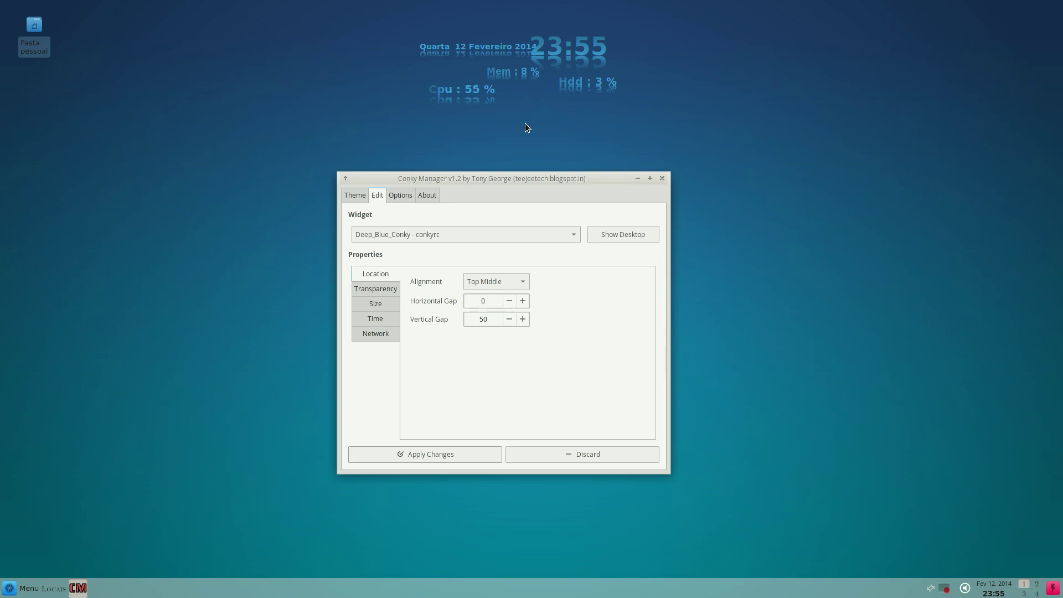
Step: Review the Deep_Blue_Conky widget's transparency, size, time and network properties, return to the theme list and close the manager
left_click(381, 288)
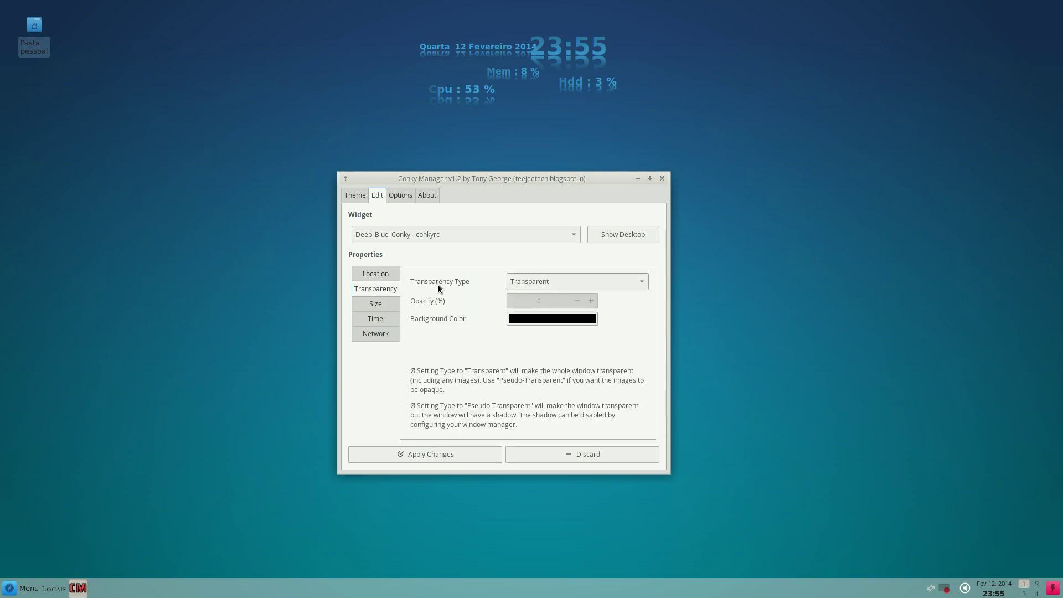
left_click(385, 306)
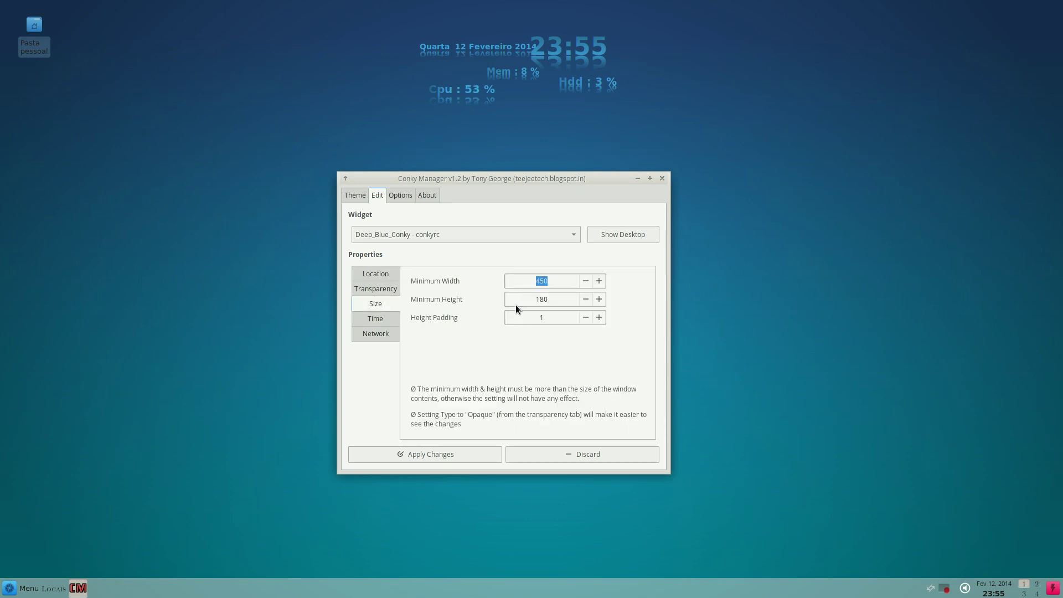
left_click(375, 320)
left_click(374, 334)
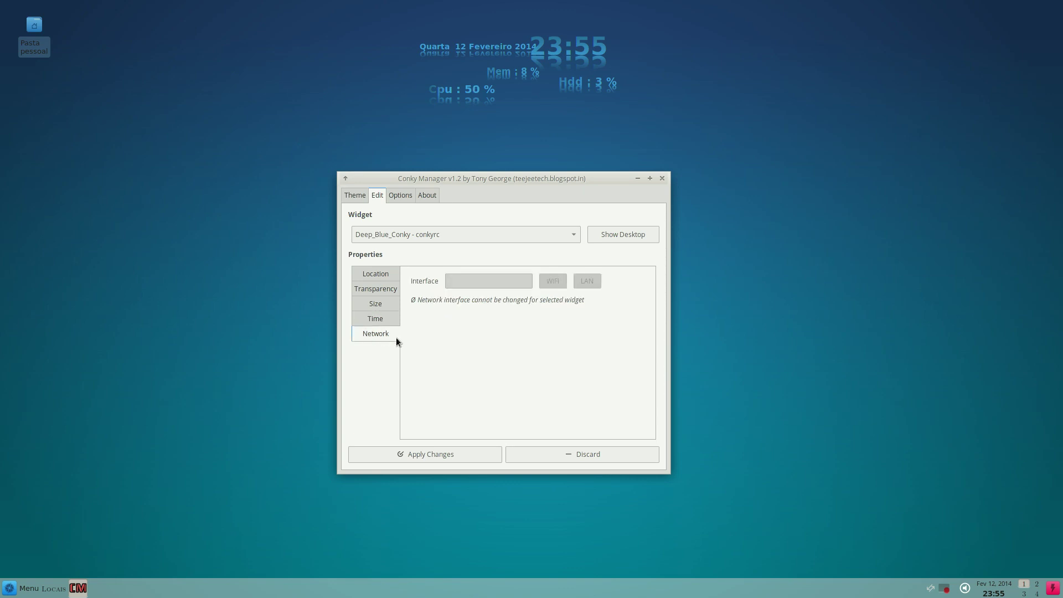
left_click(356, 196)
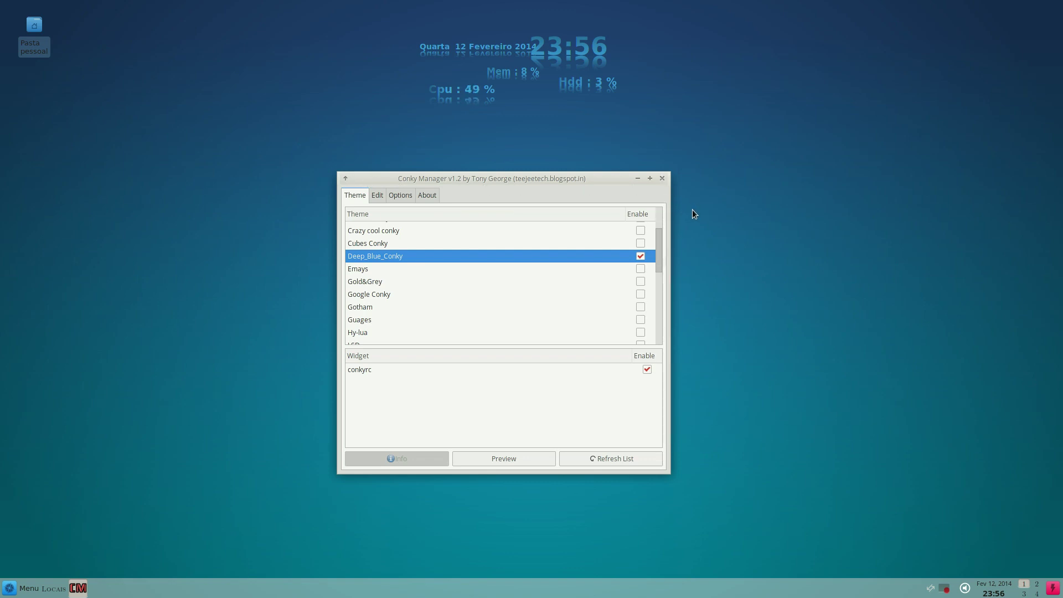
left_click(347, 179)
left_click(663, 179)
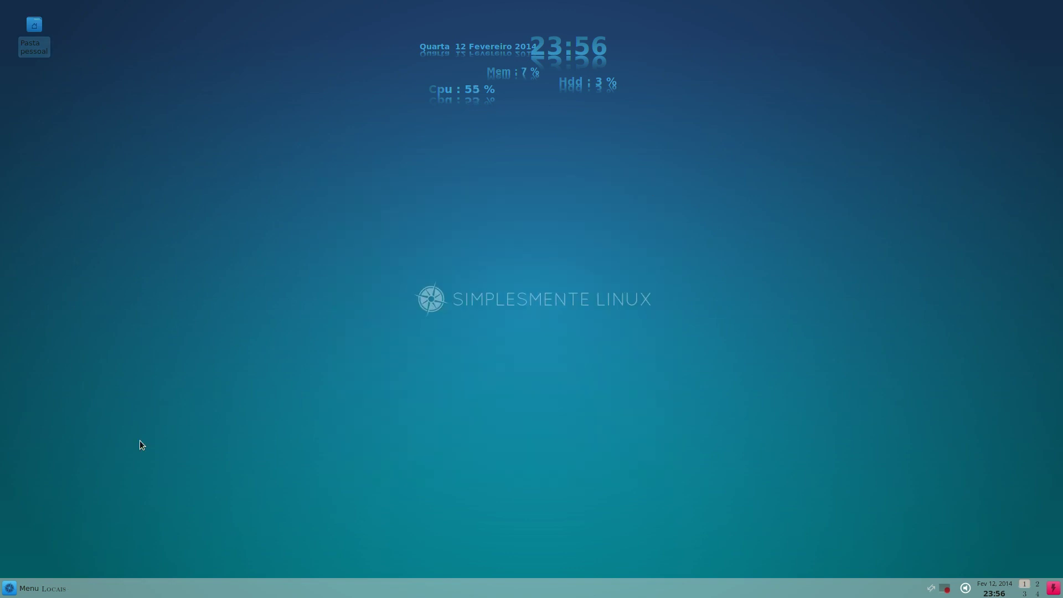
Step: Open the desktop's window manager settings (Gestor de janelas) and enlarge the window to expose the whole title bar layout
left_click(23, 589)
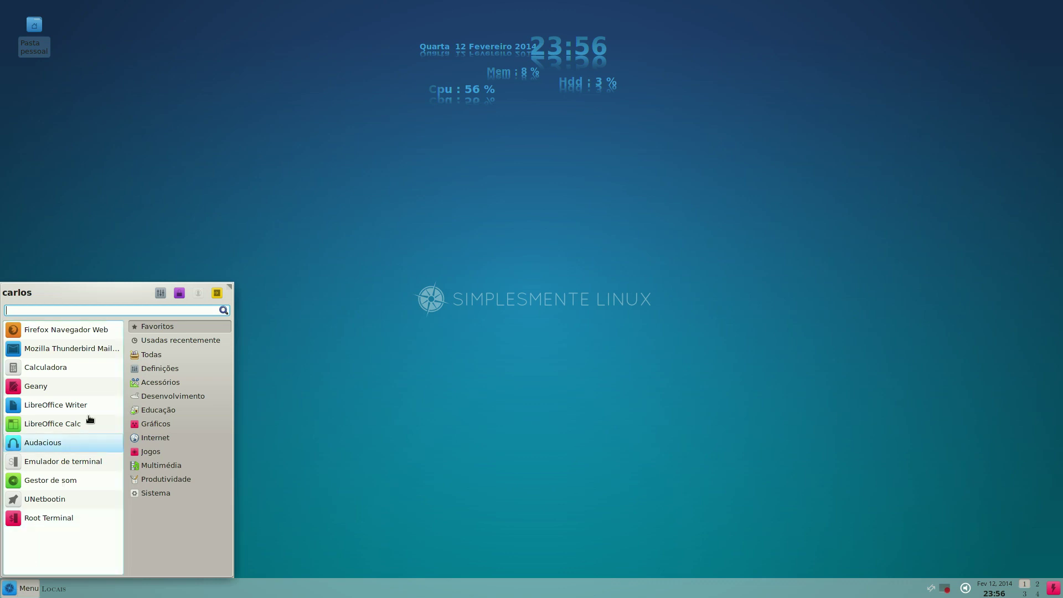
left_click(161, 293)
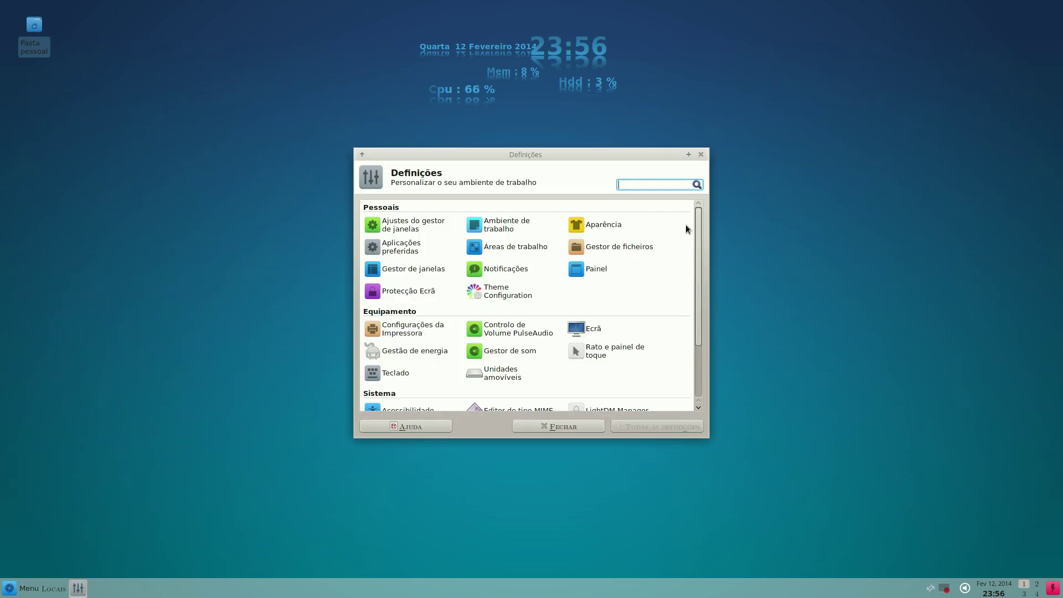
left_click(413, 271)
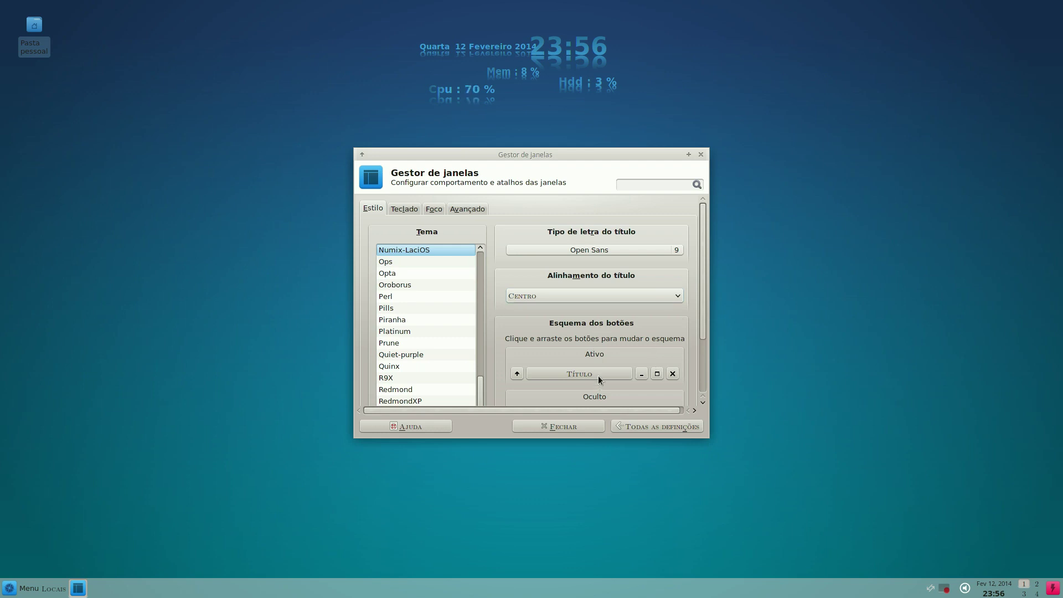
left_click_drag(492, 157, 378, 174)
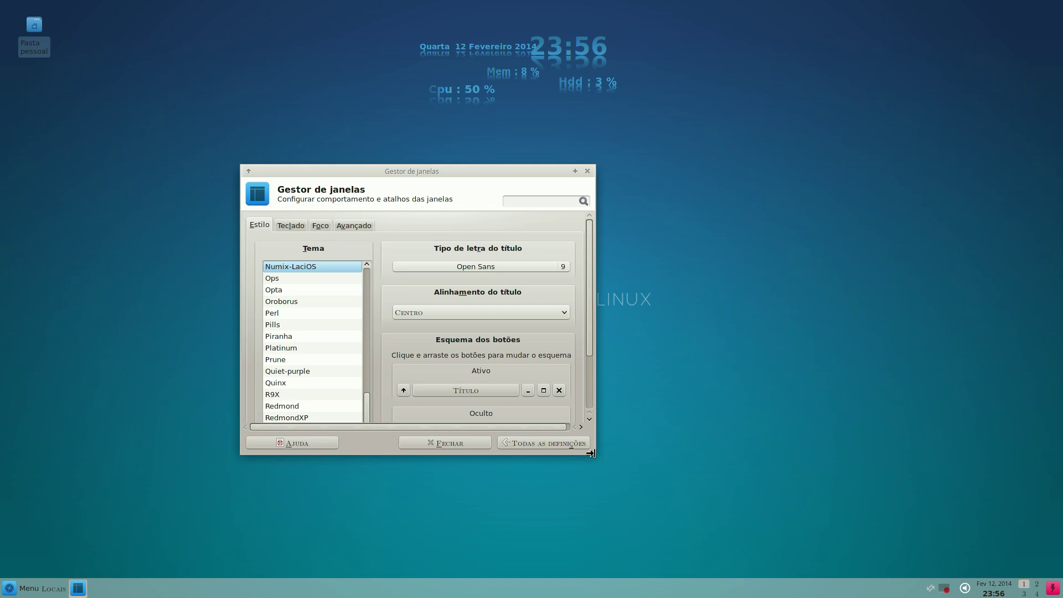
left_click_drag(591, 453, 670, 482)
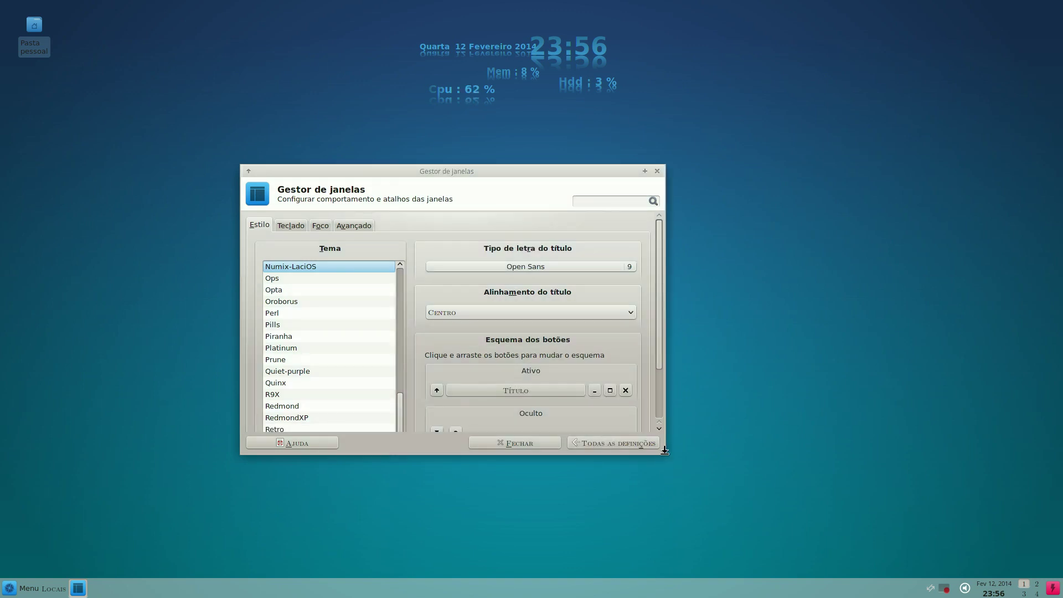
left_click_drag(665, 451, 666, 517)
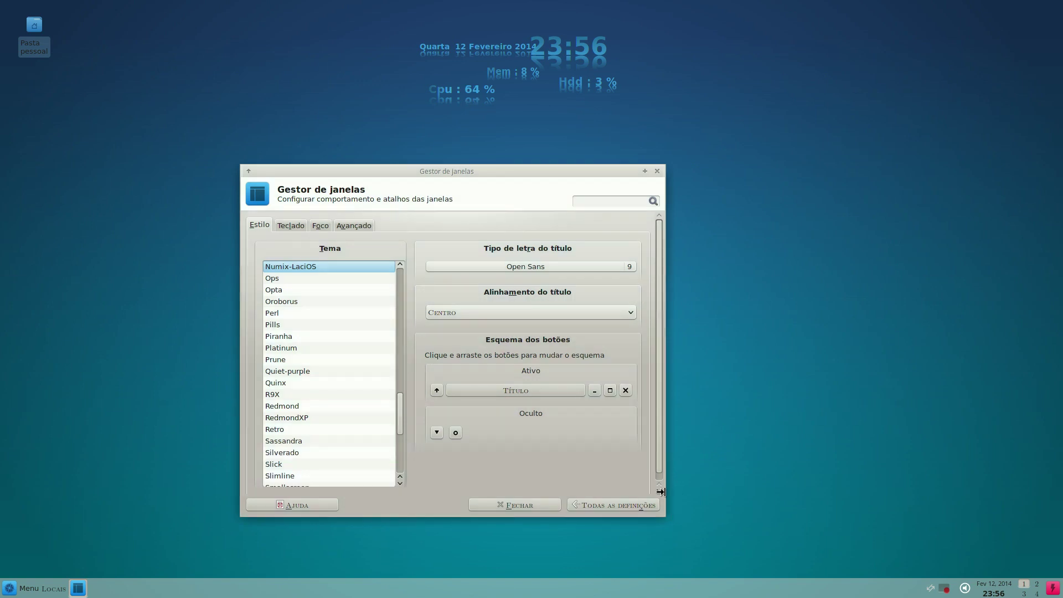
left_click_drag(469, 173, 478, 163)
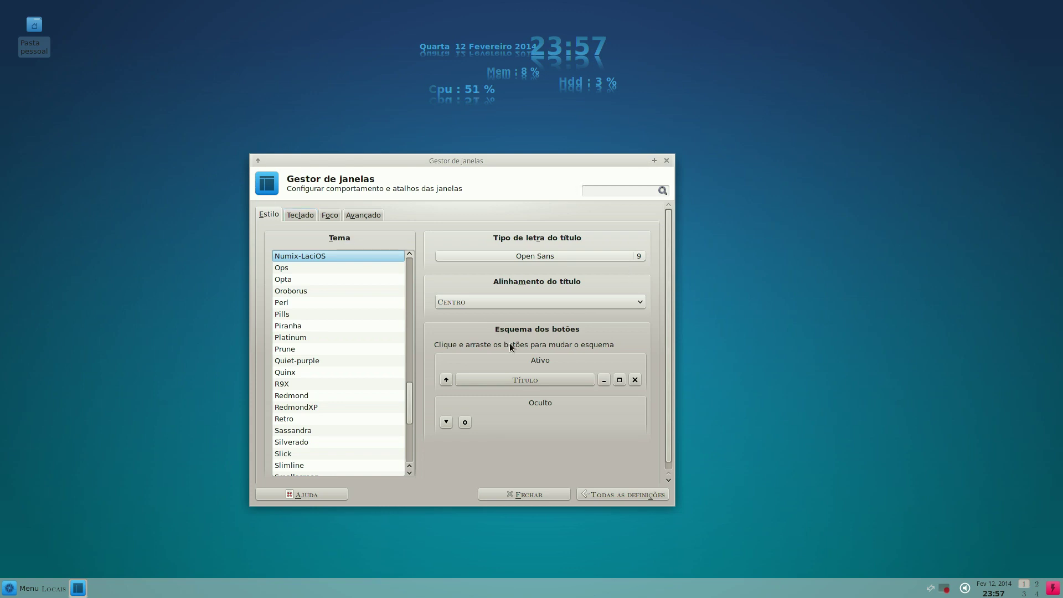
Step: Move the roll-up, minimise, maximise and close controls from the active title bar layout into Oculto
left_click_drag(446, 380, 479, 420)
left_click_drag(604, 380, 535, 420)
left_click_drag(636, 380, 541, 422)
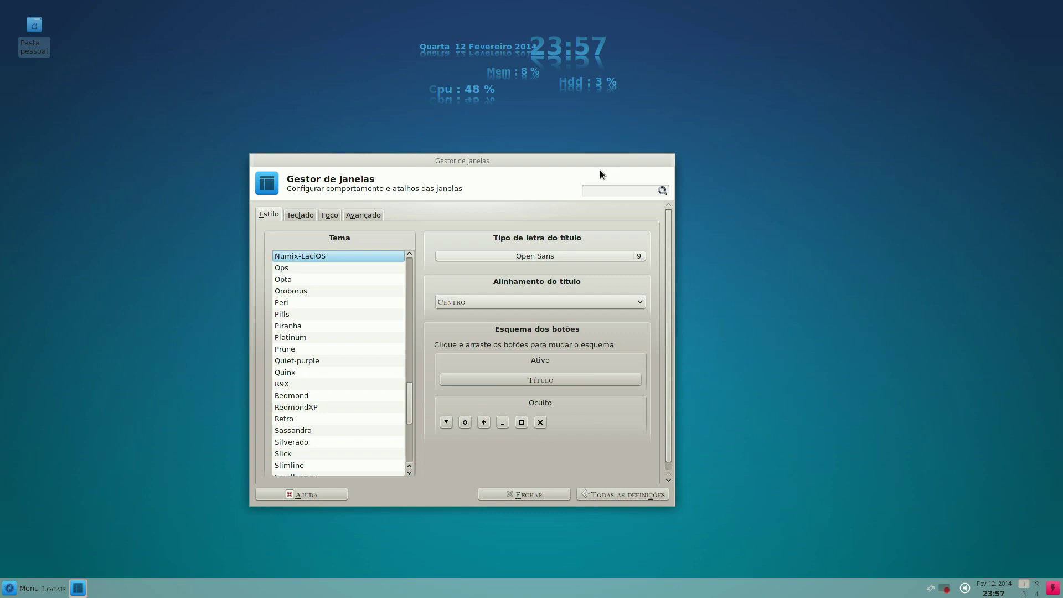
Step: Restore the close, maximise, minimise and roll-up controls to their original places in the Ativo layout and close the settings
left_click_drag(540, 423, 625, 372)
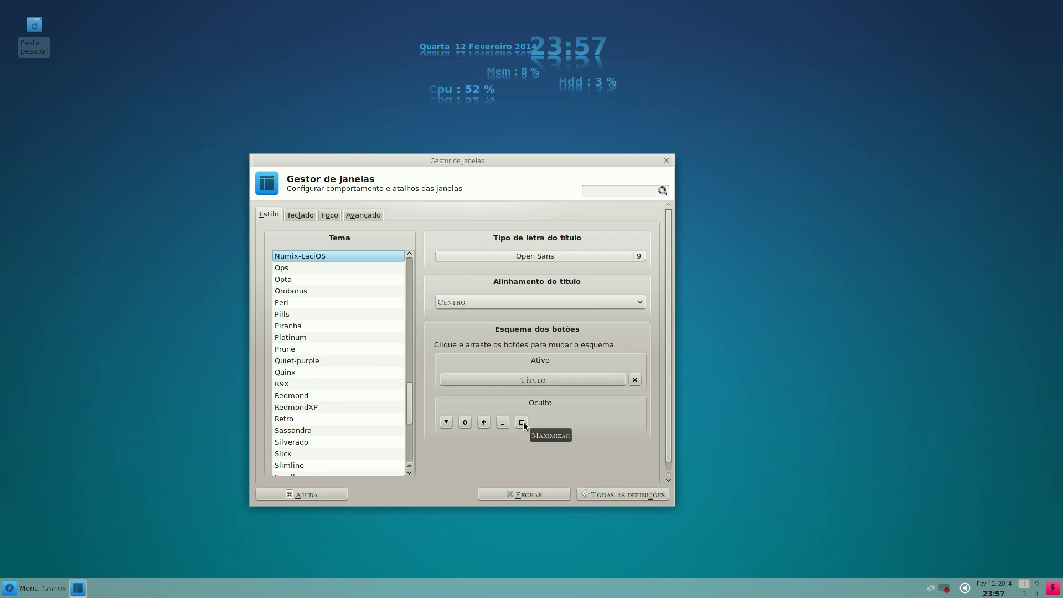
left_click_drag(524, 421, 620, 378)
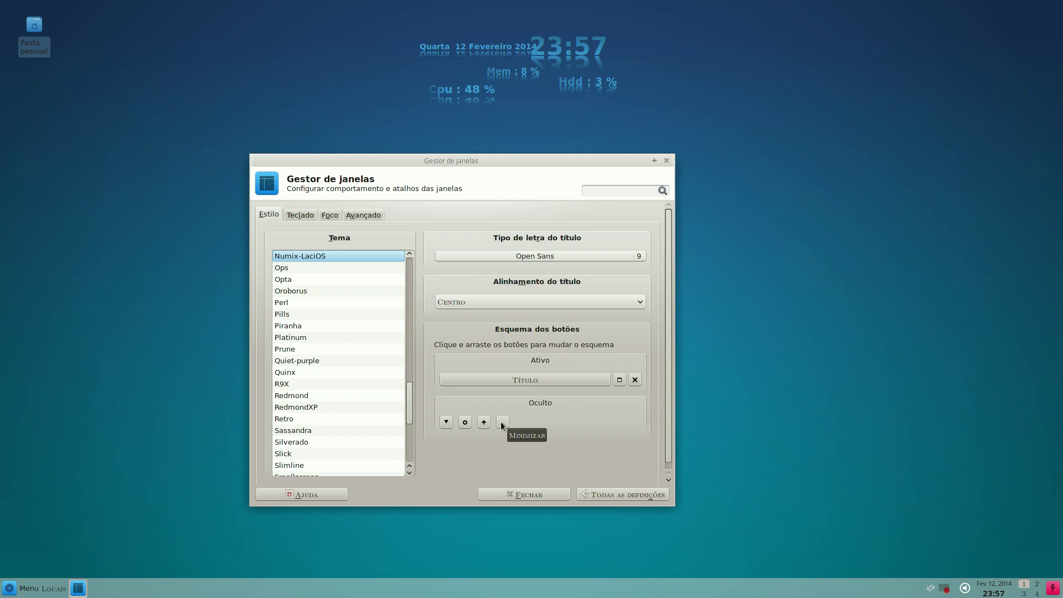
mouse_move(502, 425)
left_mouse_down()
mouse_move(573, 375)
mouse_move(592, 377)
left_mouse_up()
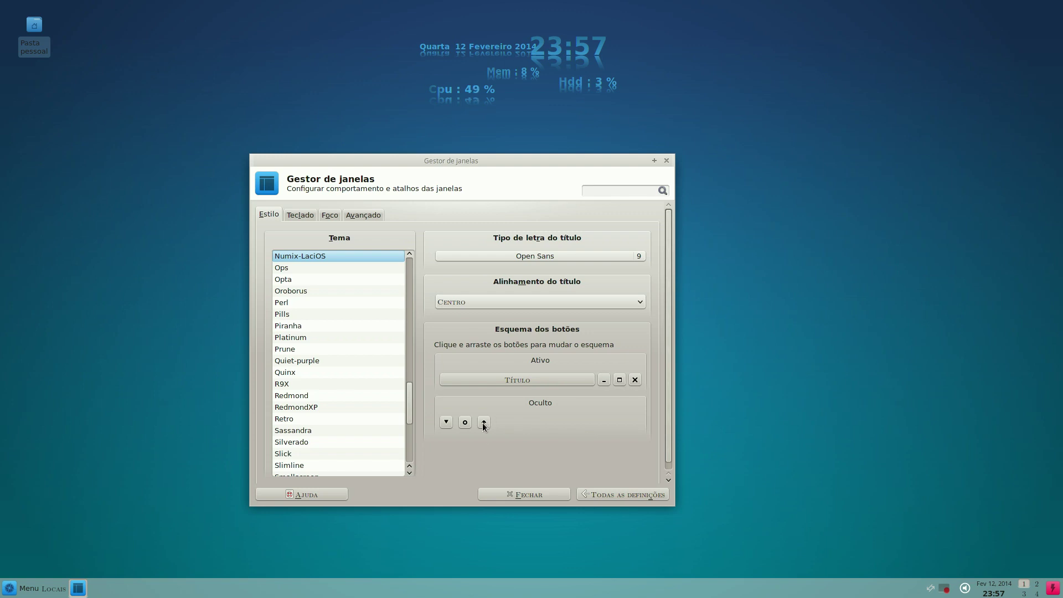
left_click_drag(483, 423, 446, 379)
left_click(608, 494)
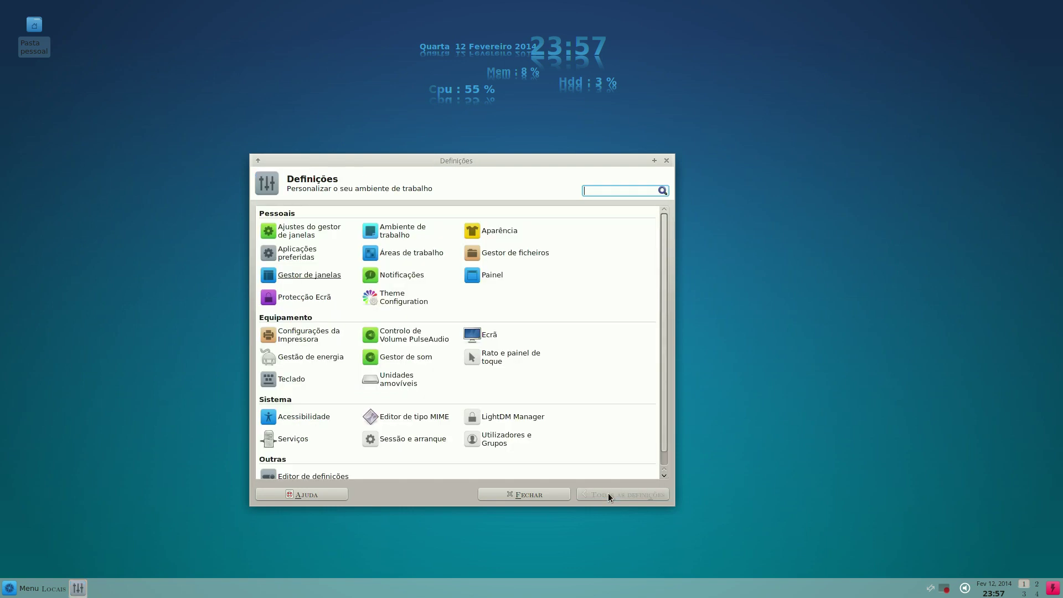
left_click(667, 161)
Step: Launch LibreOffice Writer and Audacious, rolling each window up to its title bar
left_click(28, 590)
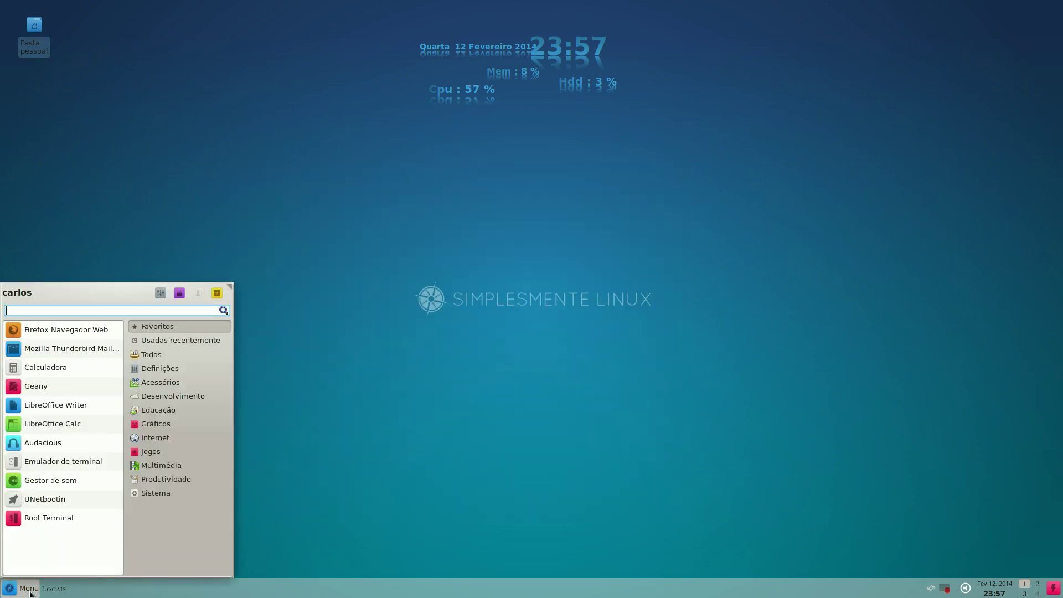
left_click(63, 425)
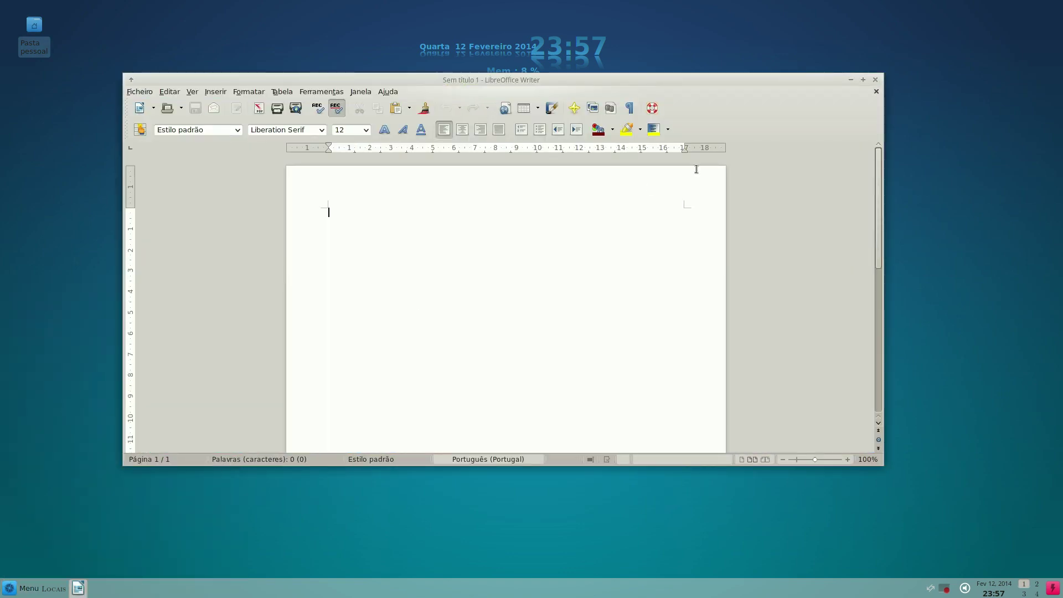
left_click(132, 79)
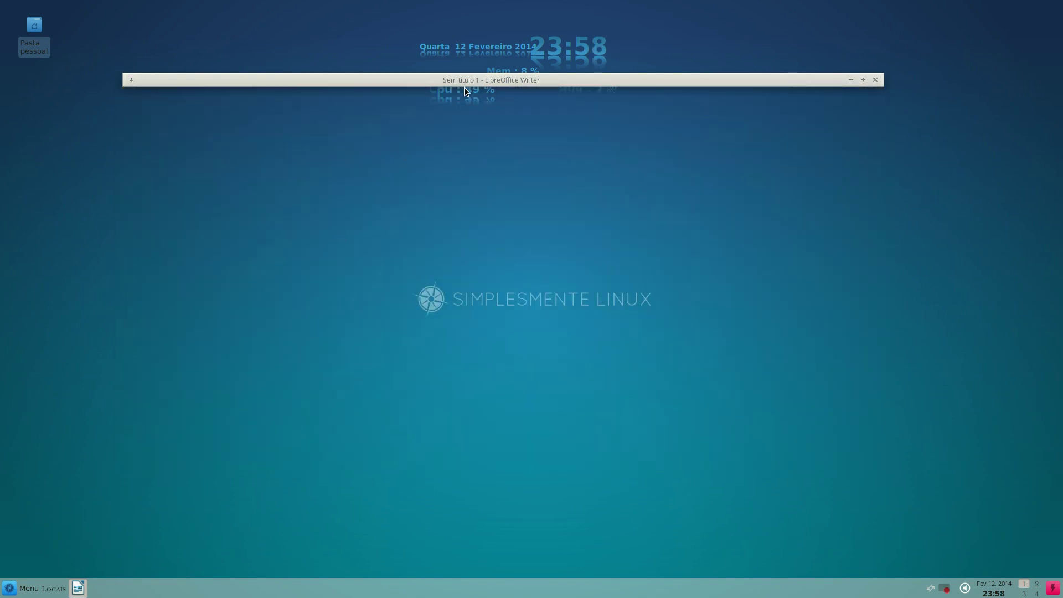
left_click(39, 589)
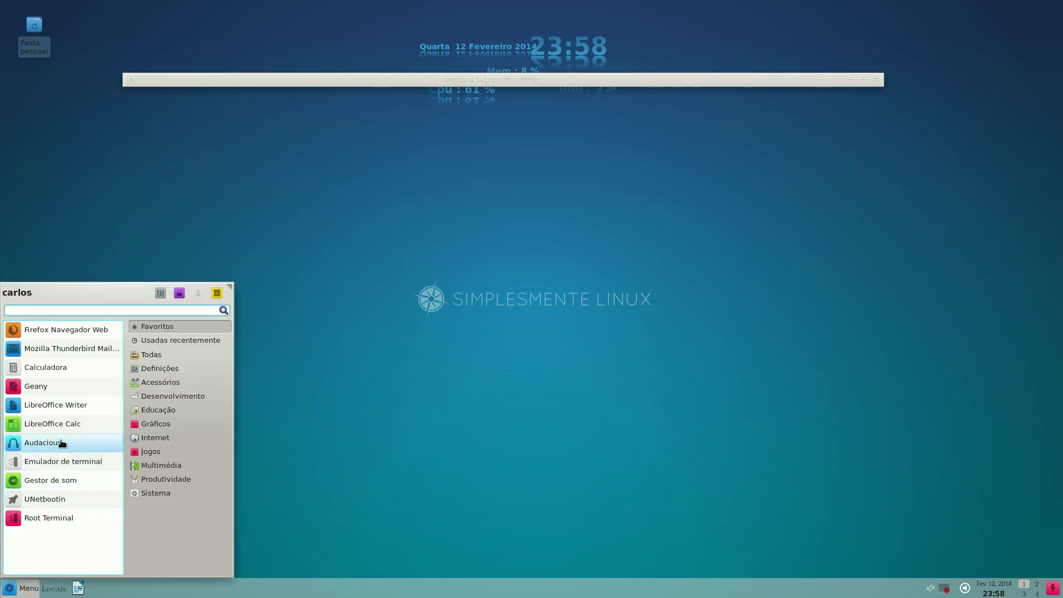
left_click(106, 448)
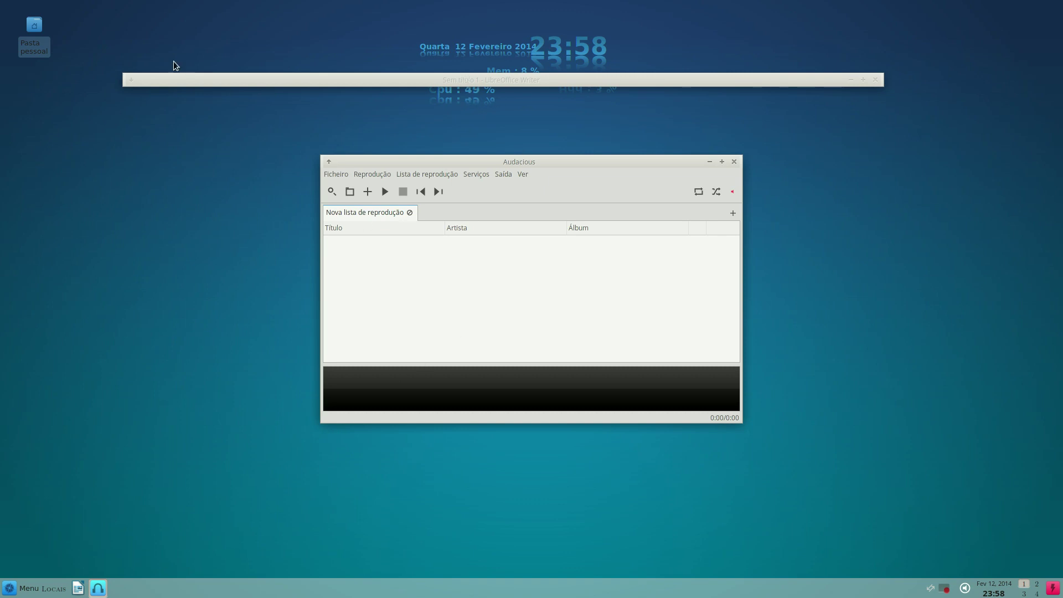
left_click(329, 162)
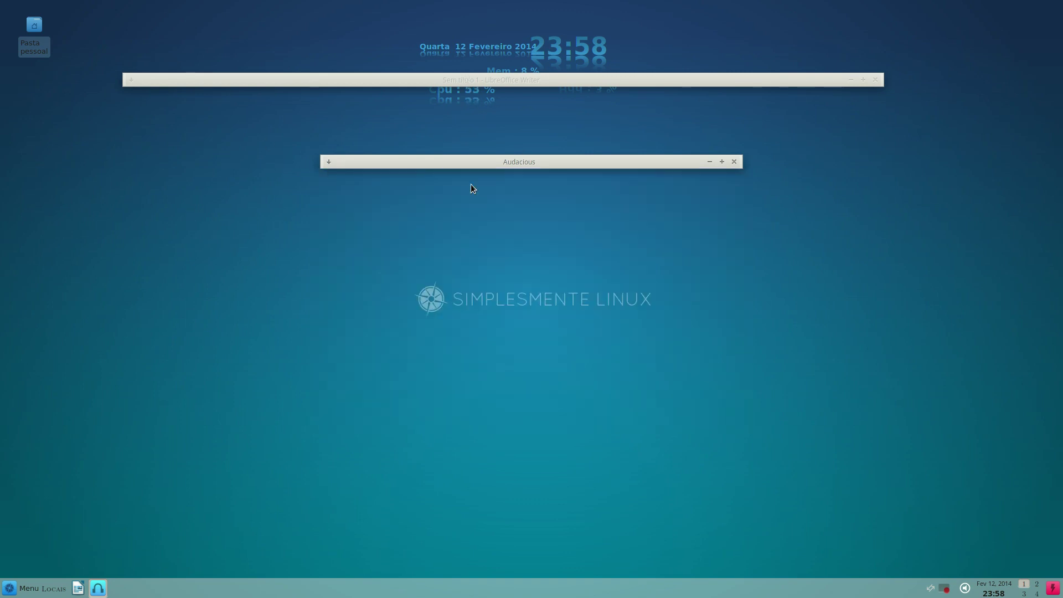
Step: Unroll the Writer window, place it below the rolled-up Audacious title bar, and close Audacious
left_click(132, 81)
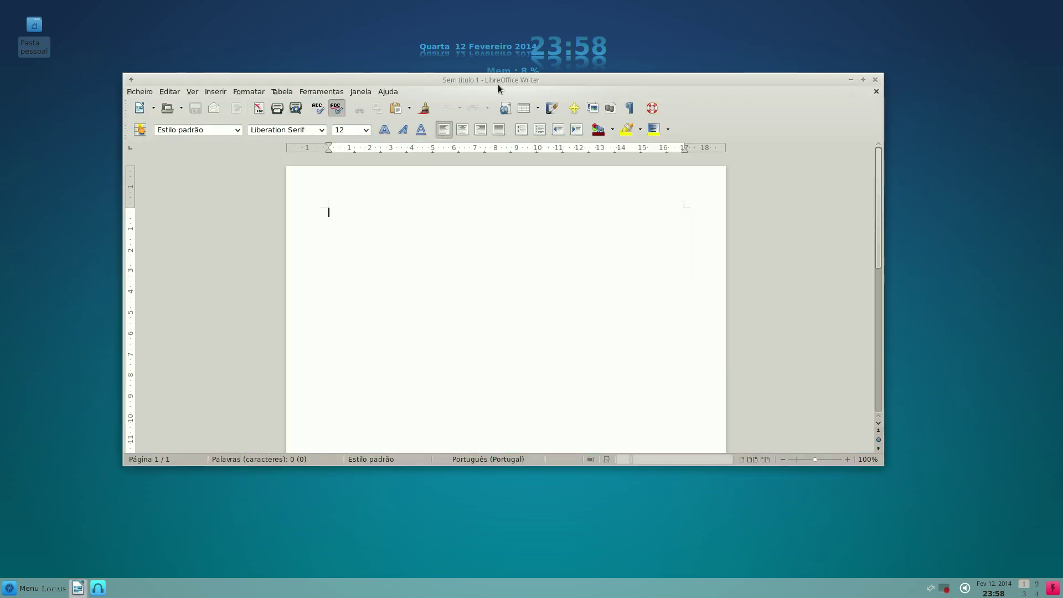
left_click_drag(498, 84, 510, 230)
left_click_drag(446, 161, 449, 57)
left_click_drag(496, 251, 499, 137)
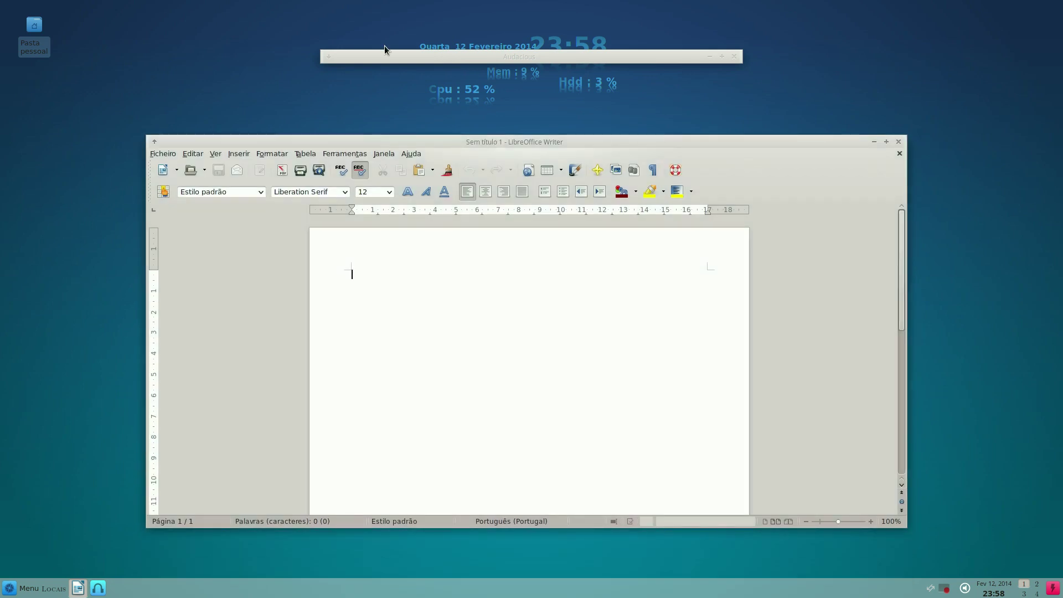
left_click(735, 57)
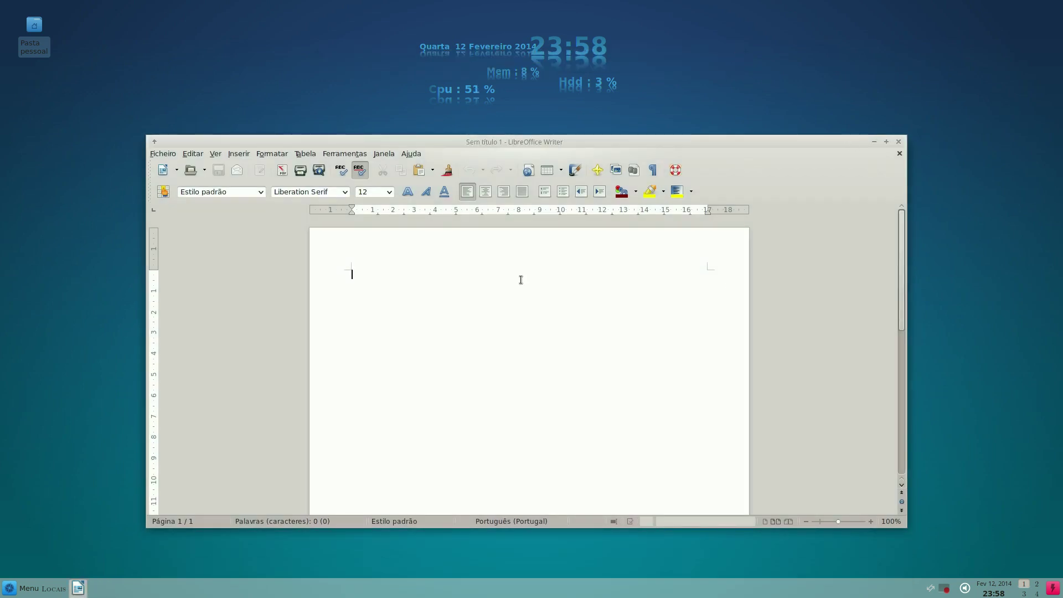
Step: View the LibreOffice version information and close Writer
left_click(411, 154)
left_click(435, 221)
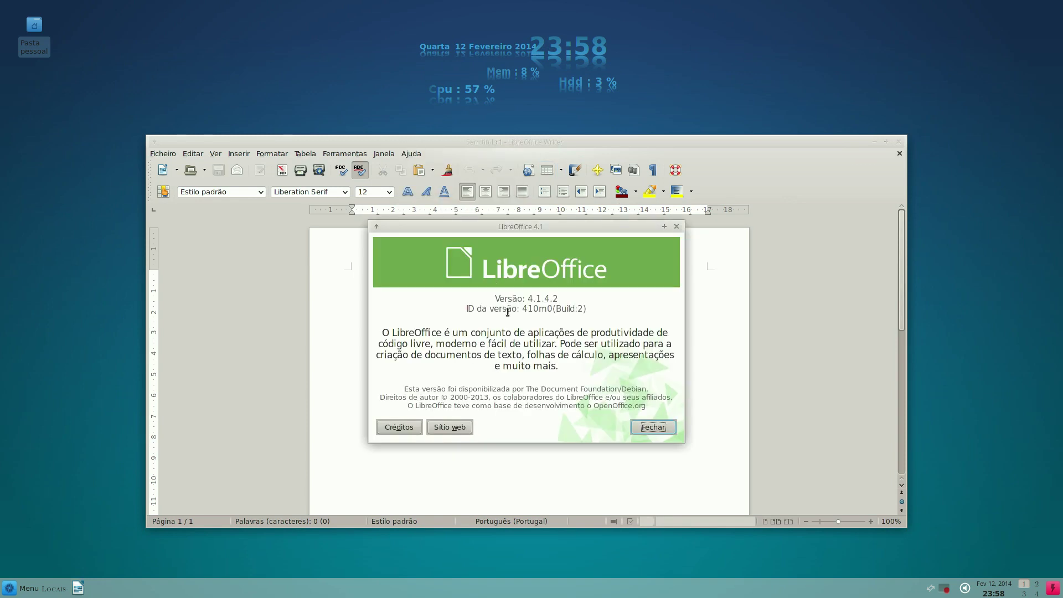
left_click(655, 426)
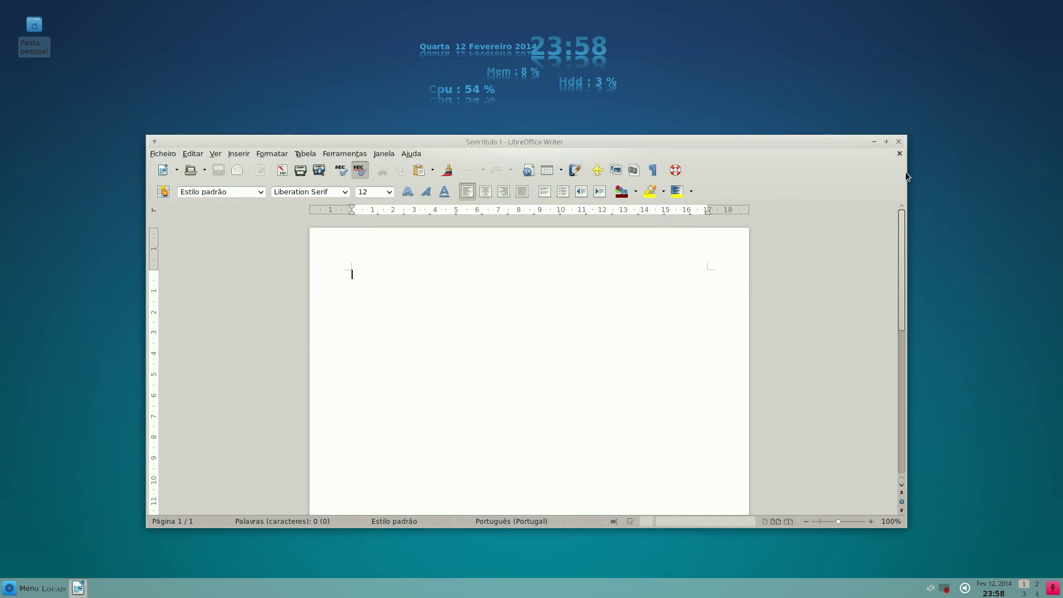
left_click(899, 143)
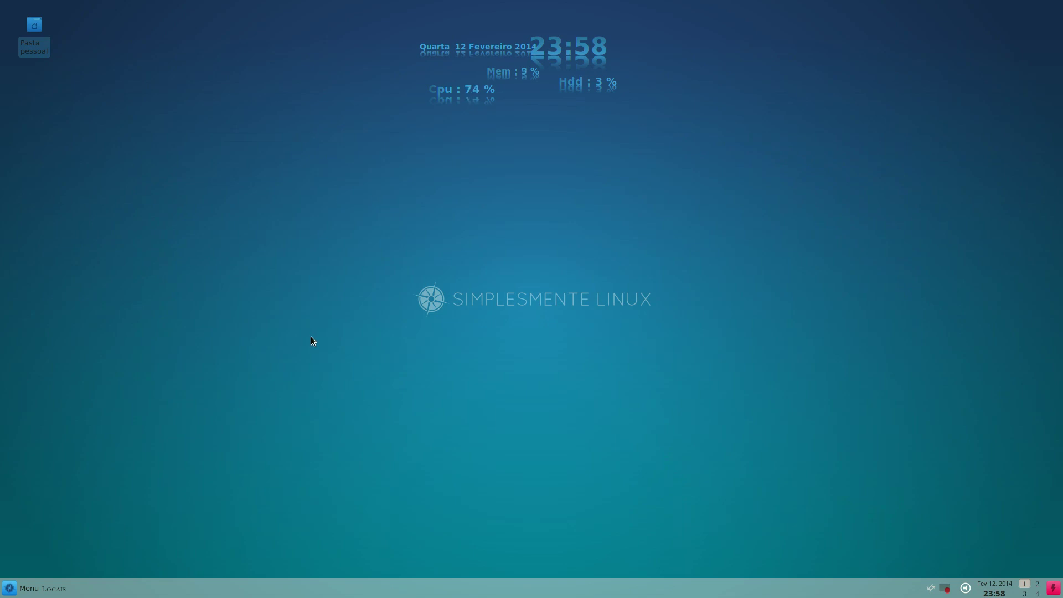
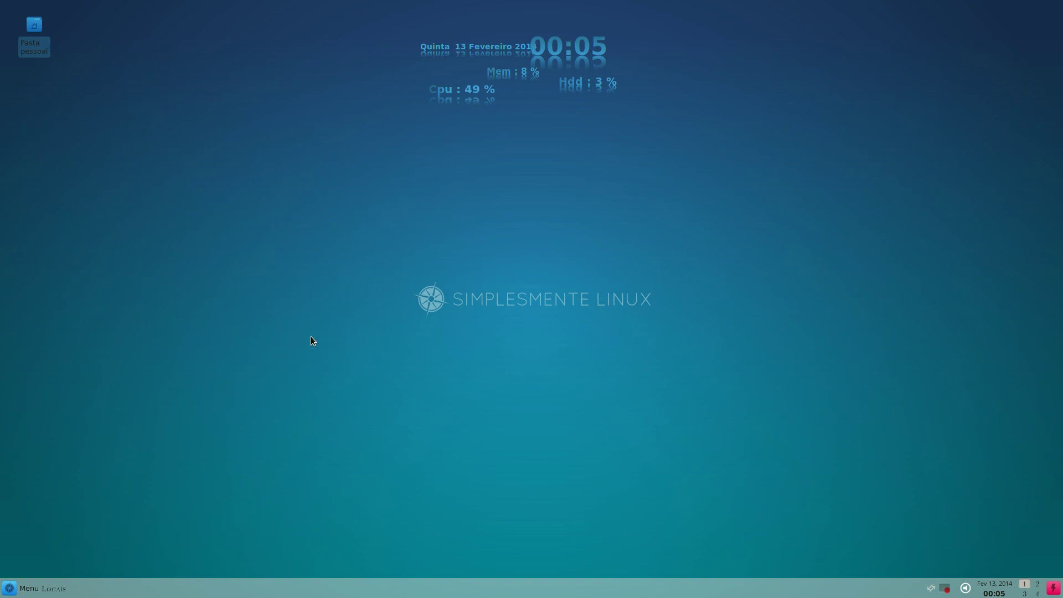
Step: Launch Firefox, search Google for kernel.org and open The Linux Kernel Archives website
left_click(27, 587)
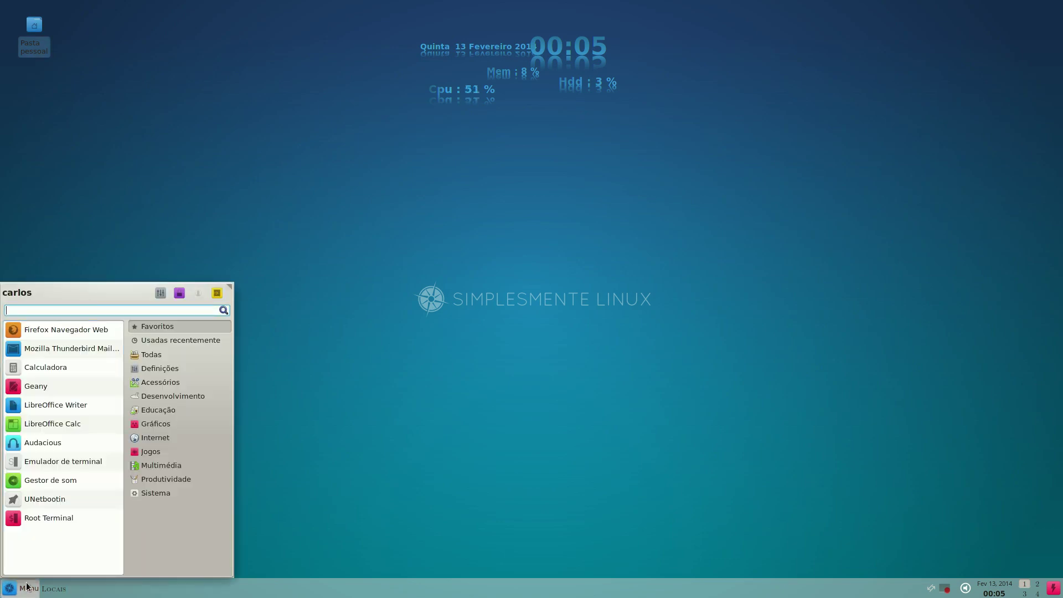
left_click(52, 332)
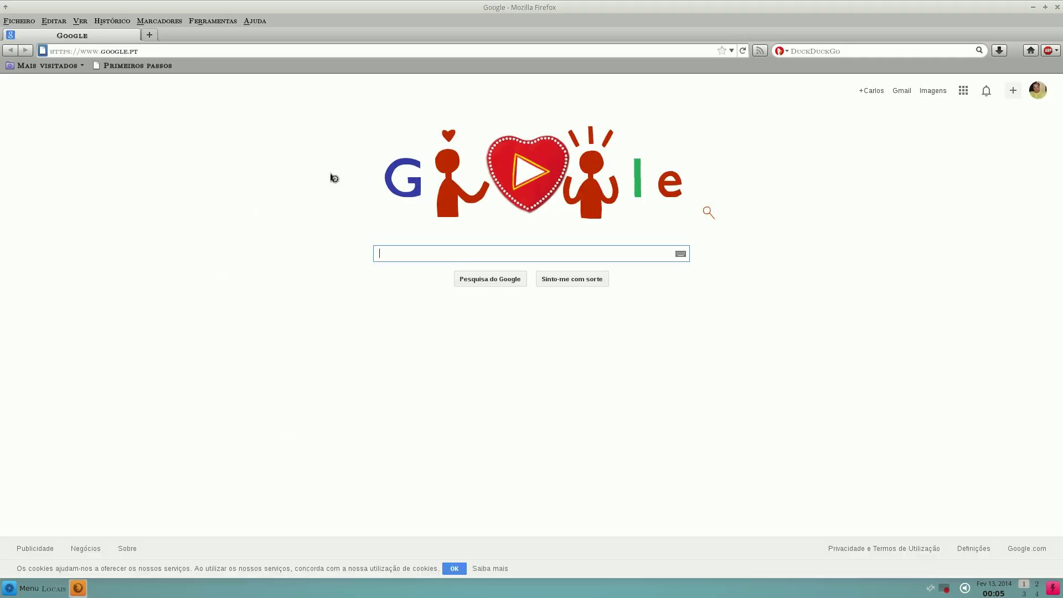
type("ker")
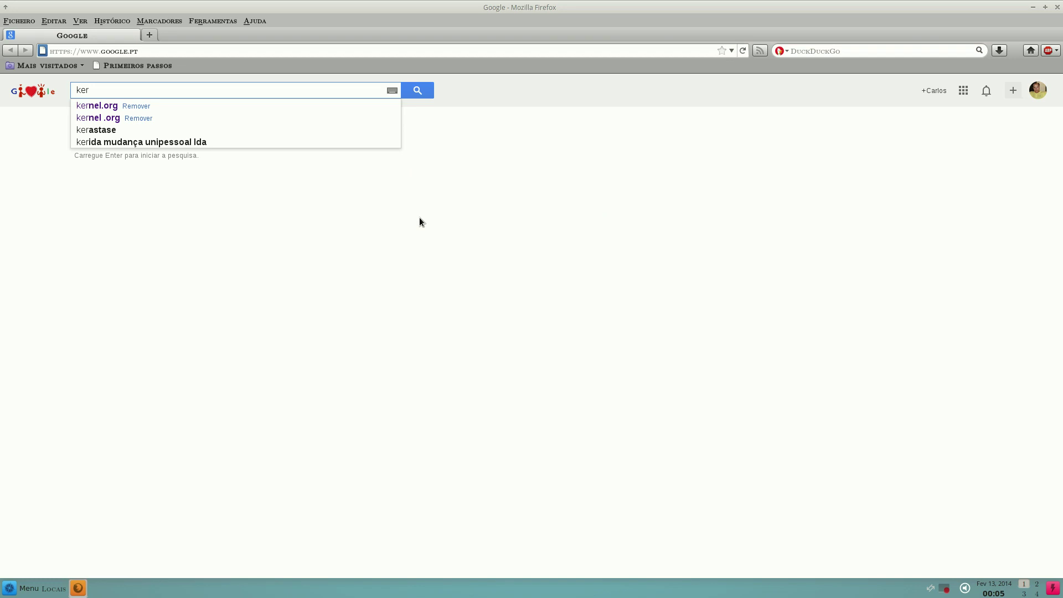
left_click(89, 106)
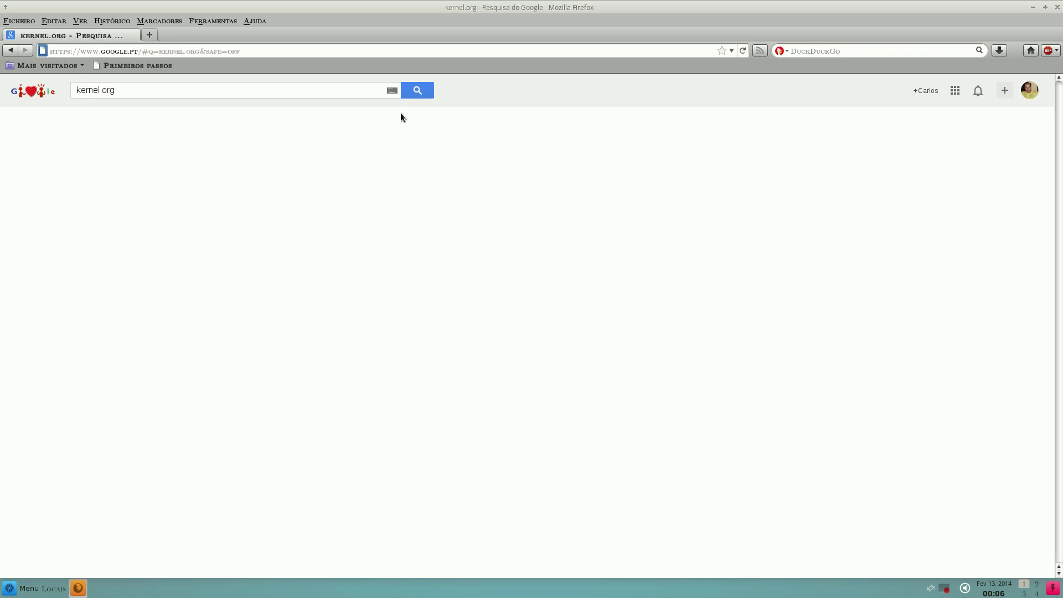
left_click(131, 224)
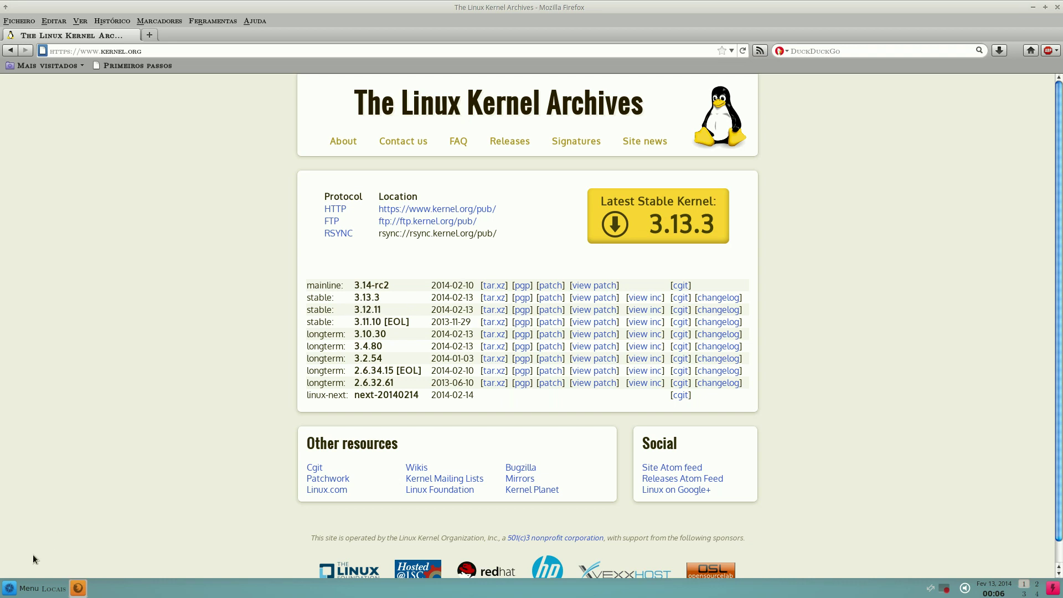
Step: Open a root terminal, authorizing it with the administrator password
left_click(26, 587)
left_click(41, 517)
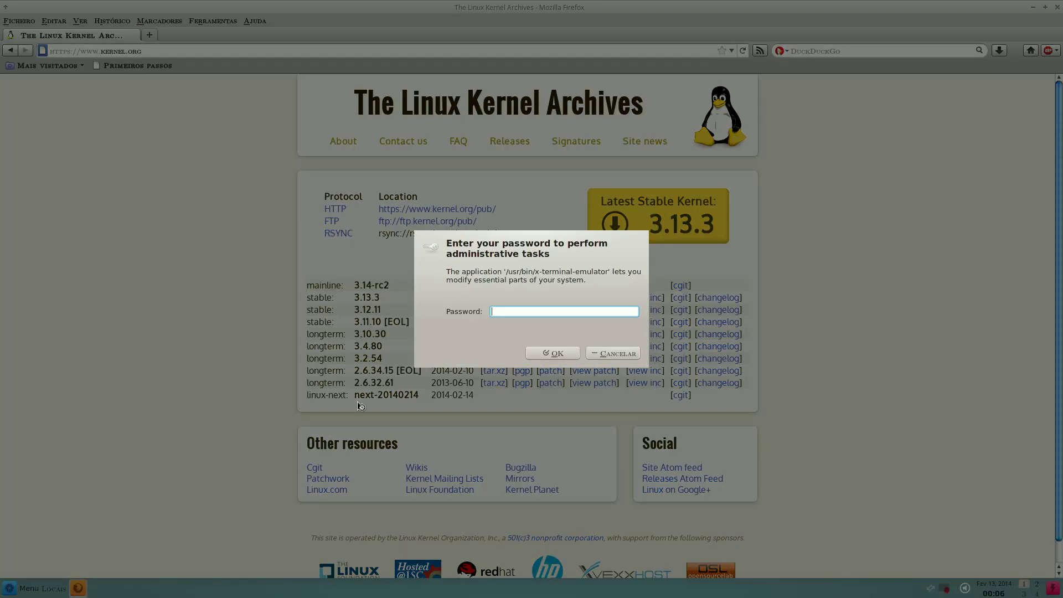
type("******")
key("Return")
Step: Check the installed kernel with uname -a, place the terminal beside the kernel release list for comparison, and close the terminal
type("uname -a")
key("Return")
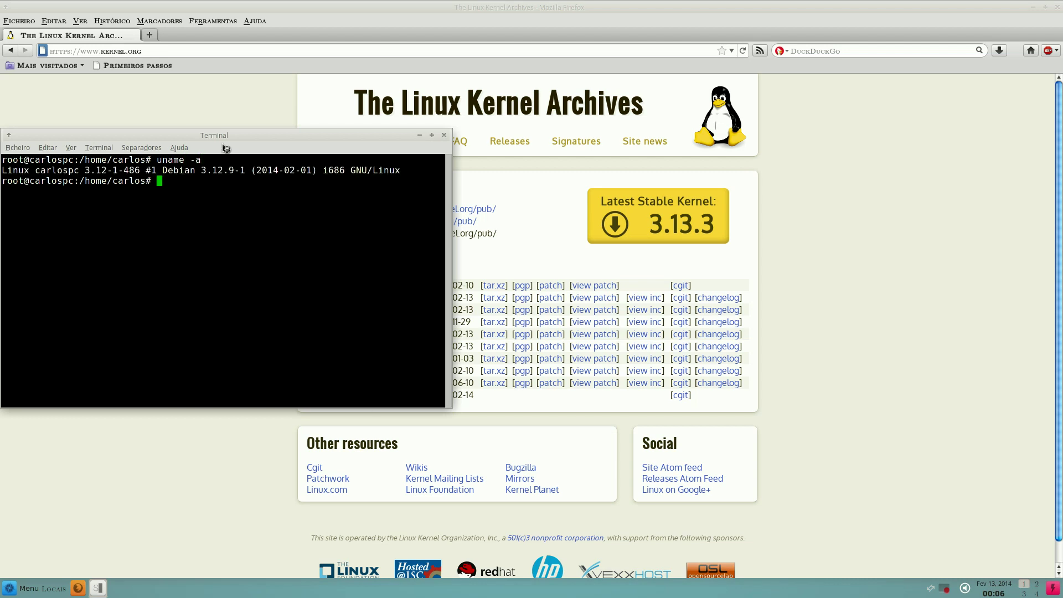
left_click_drag(200, 137, 812, 269)
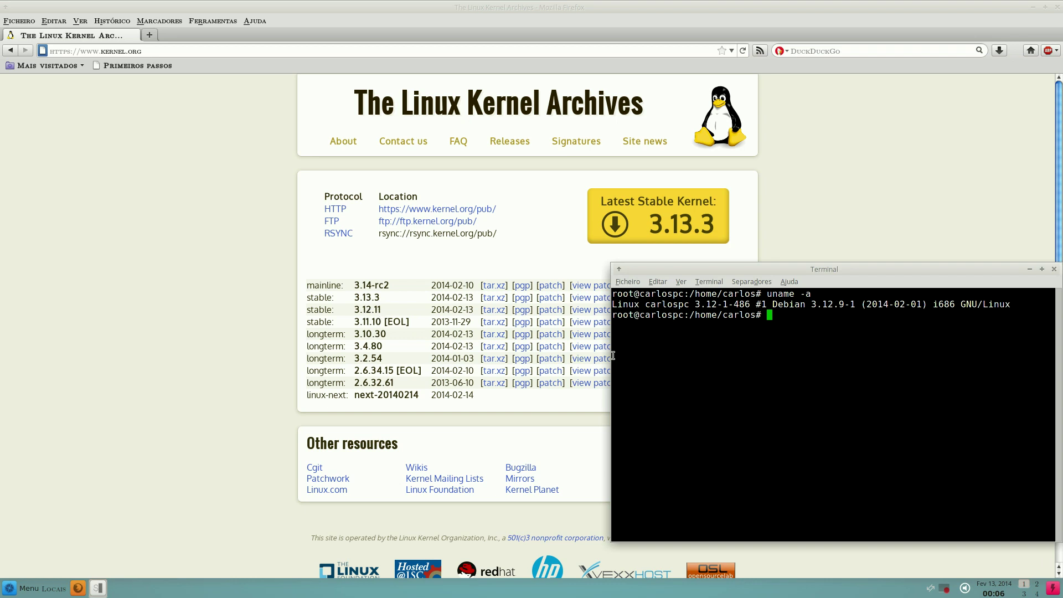
left_click(1055, 269)
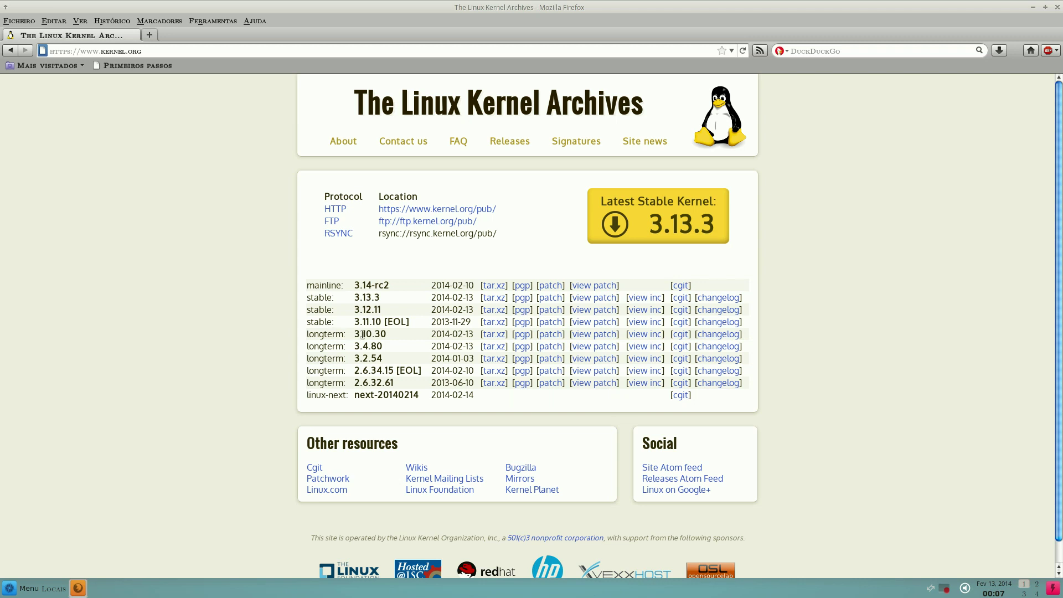
Step: Highlight the longterm 3.10.30 entry and the EOL mark of 3.11.10 in the release list, clear the selection and close Firefox
left_click_drag(387, 330, 309, 334)
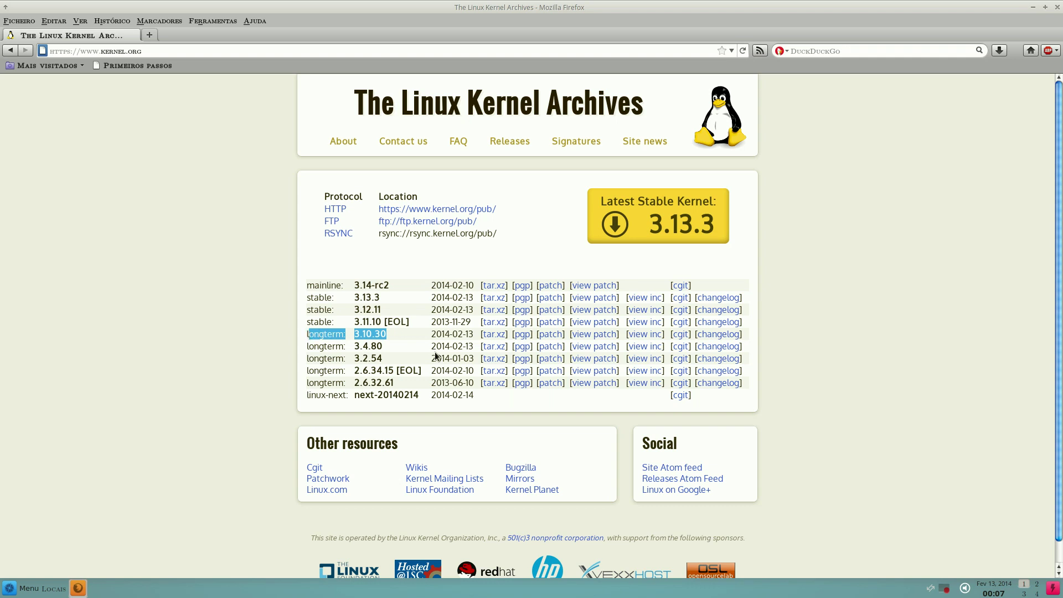
left_click_drag(409, 321, 383, 322)
left_click(397, 344)
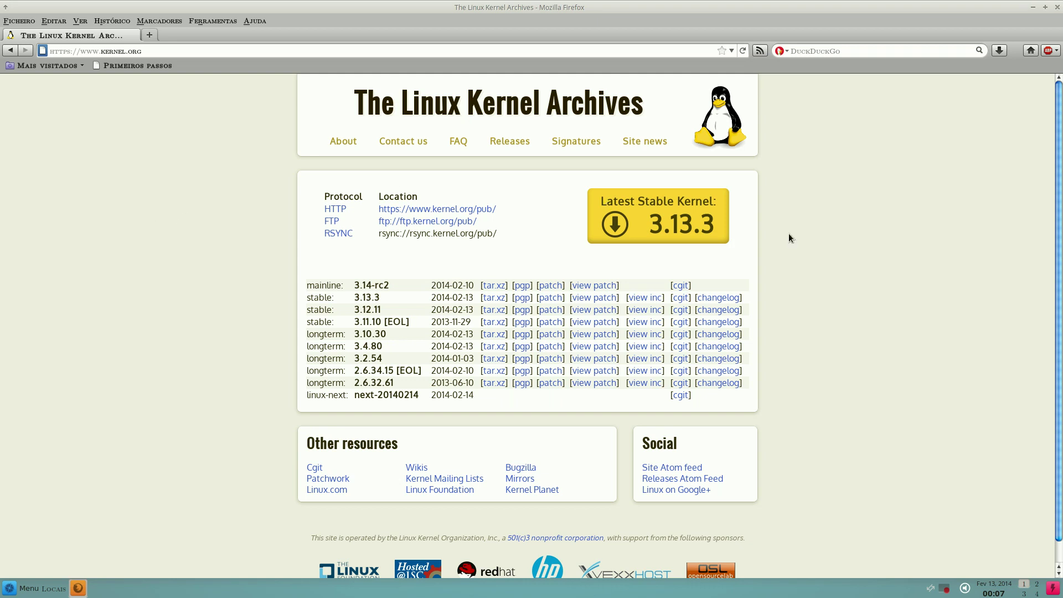
left_click(1058, 7)
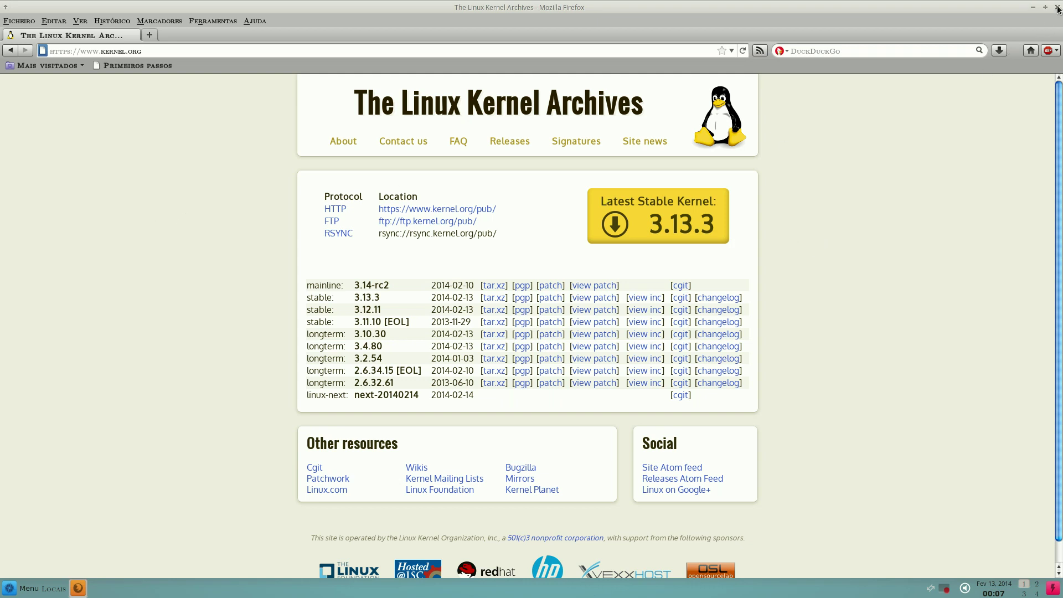